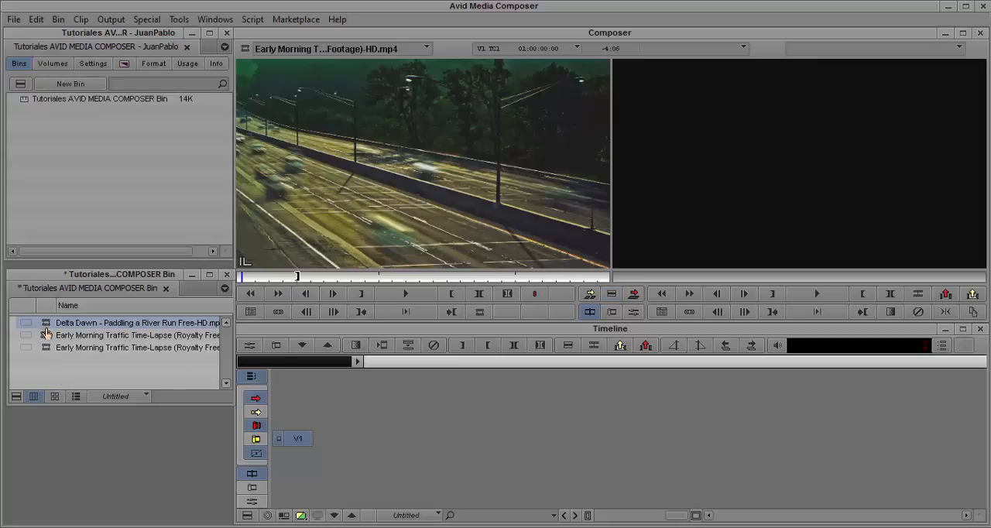
- Load the Delta Dawn clip from the bin into the source monitor, play its opening seconds and pause
double_click(46, 327)
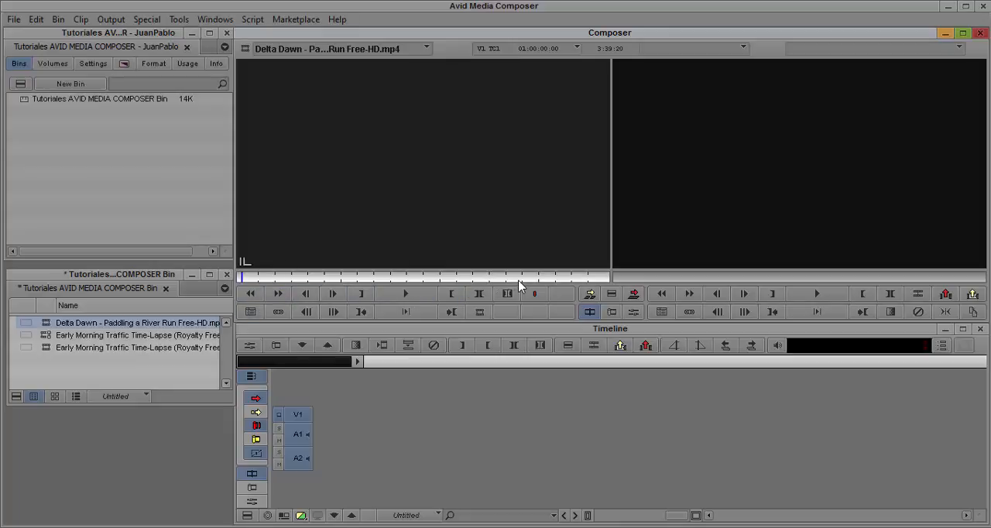
click(405, 295)
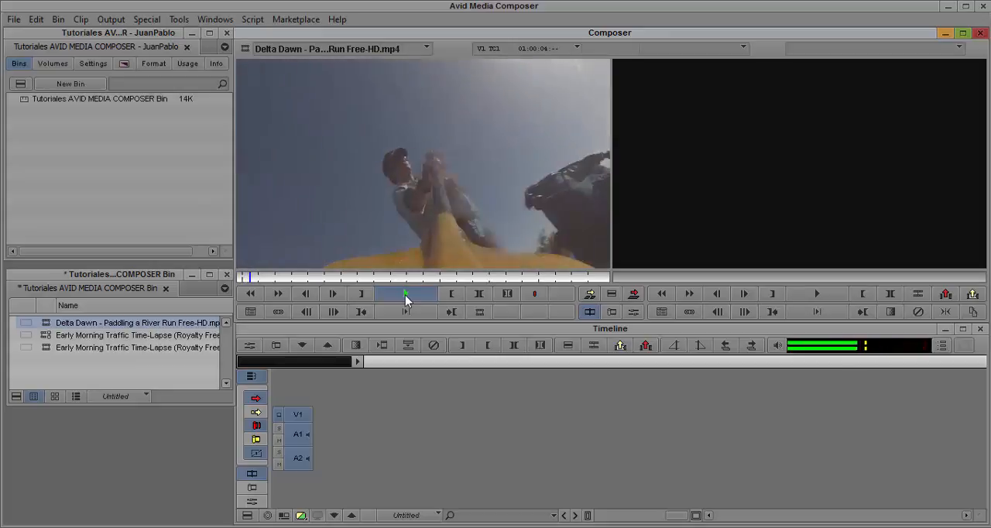
click(403, 294)
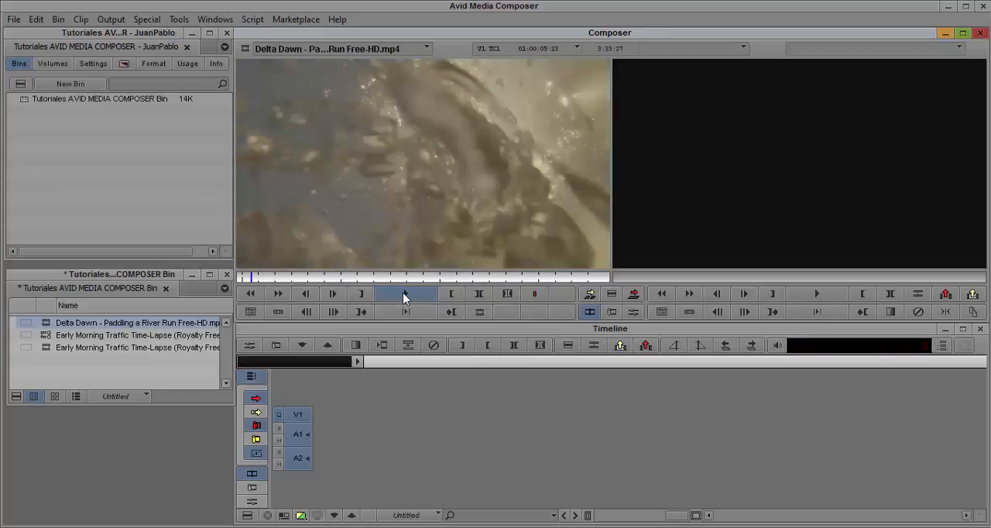
click(404, 294)
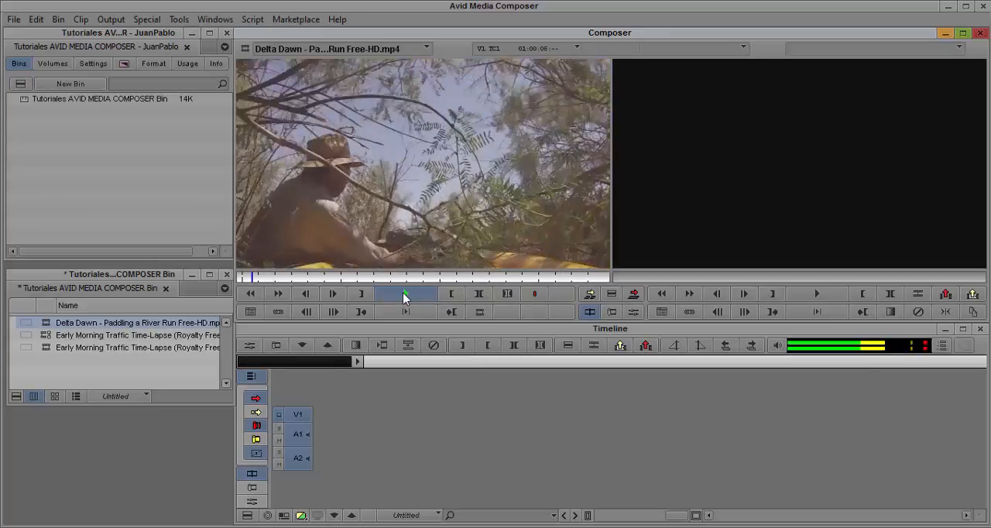
click(403, 295)
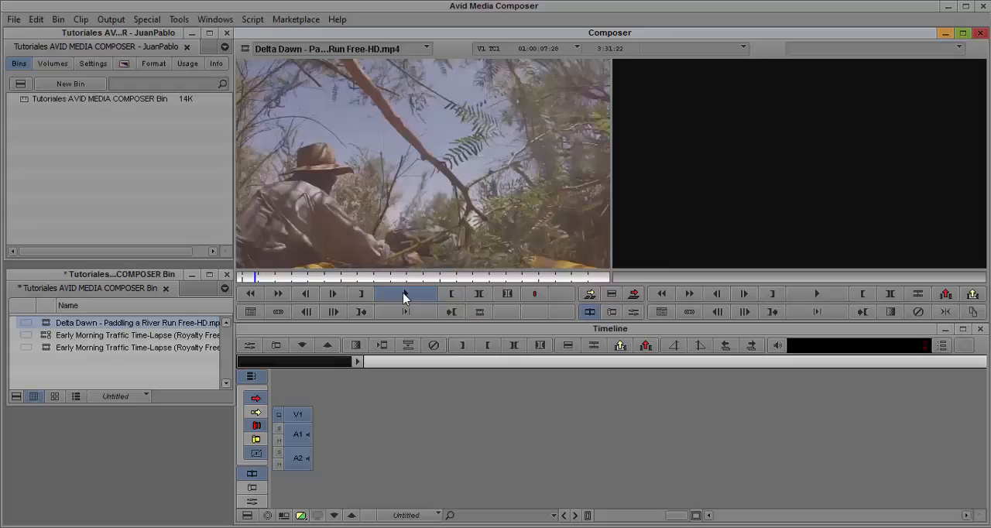
- Shuttle the Delta Dawn clip forward at increased speed to about 01:01:03, and shuttle it in reverse to 01:00:33:21
click(403, 294)
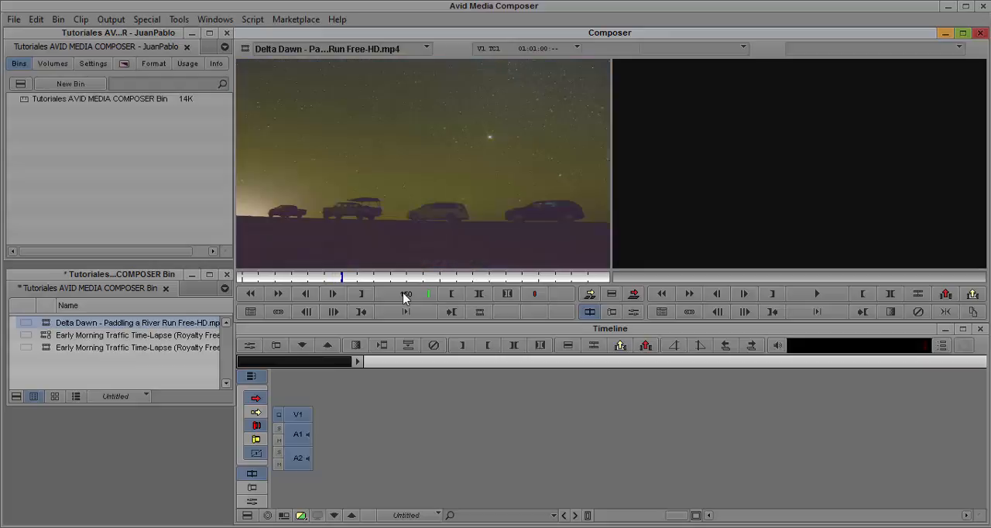
click(404, 295)
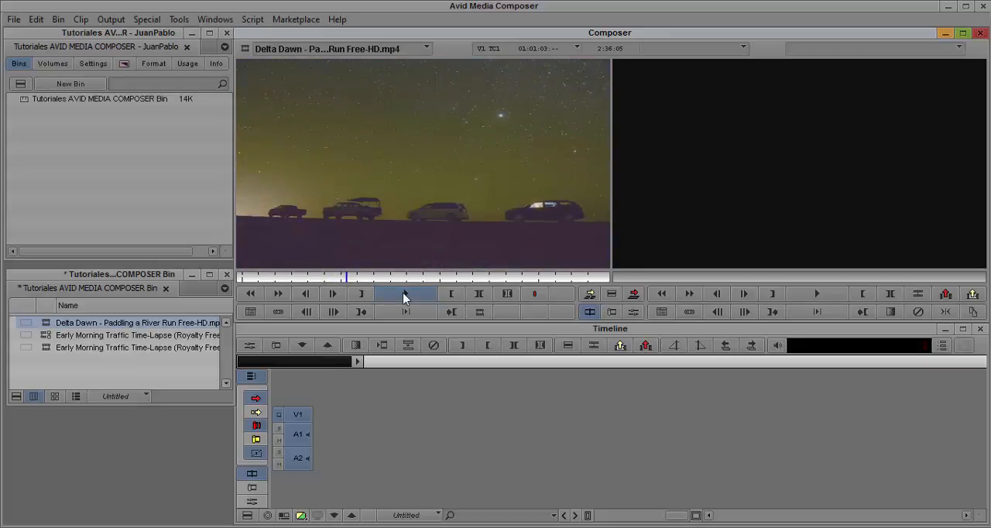
key(j)
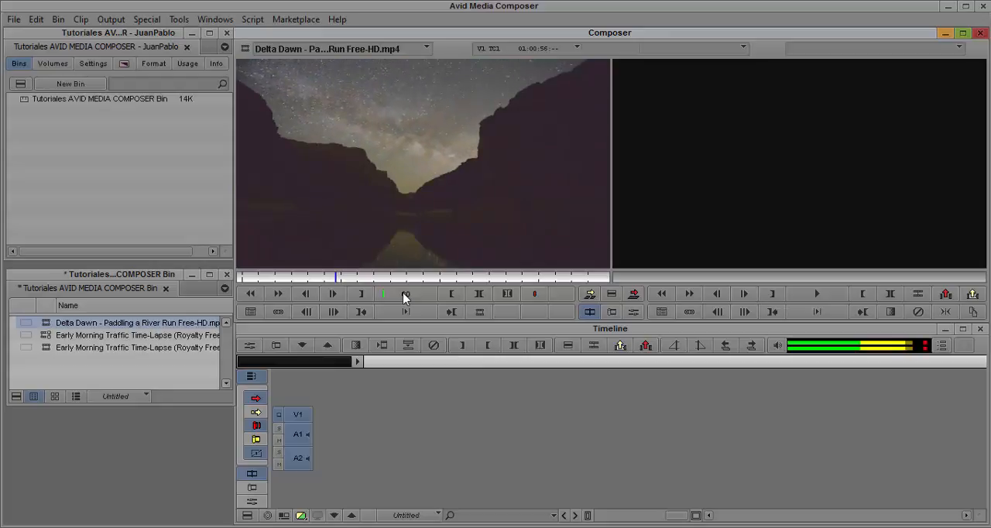
key(j)
key(j)
key(j)
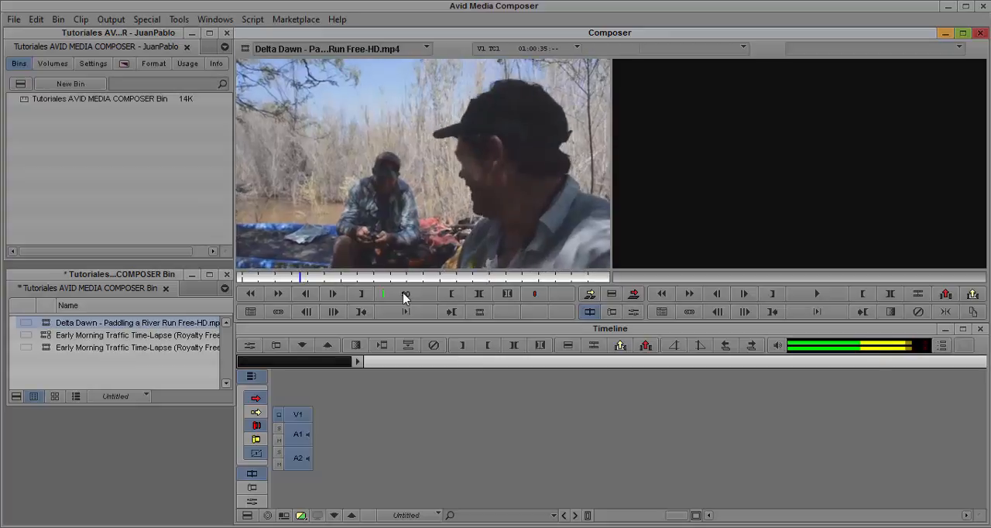
click(404, 295)
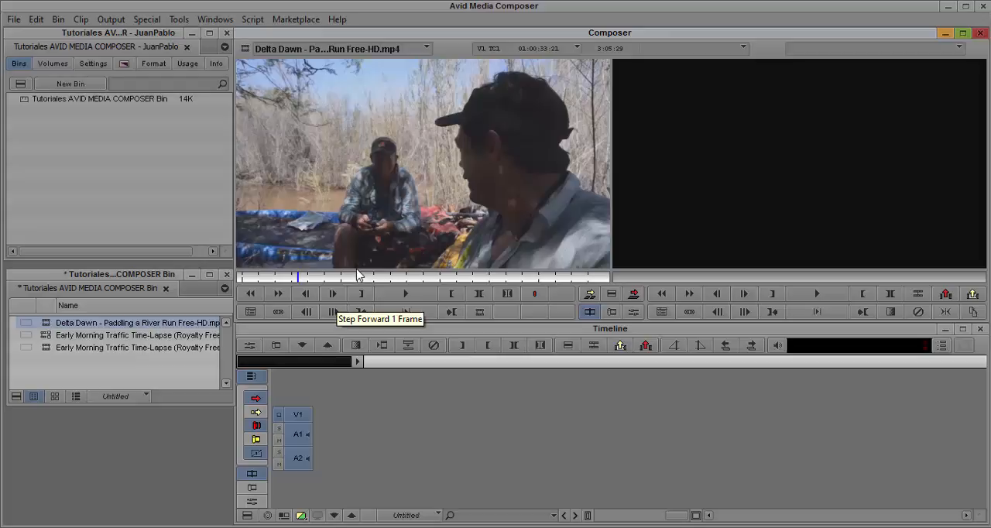
- Step backward and forward frame by frame through the source clip around 01:00:33
key(Left)
key(Left)
key(Left)
key(Left)
key(Left)
key(Left)
key(Left)
key(Left)
key(Left)
key(Left)
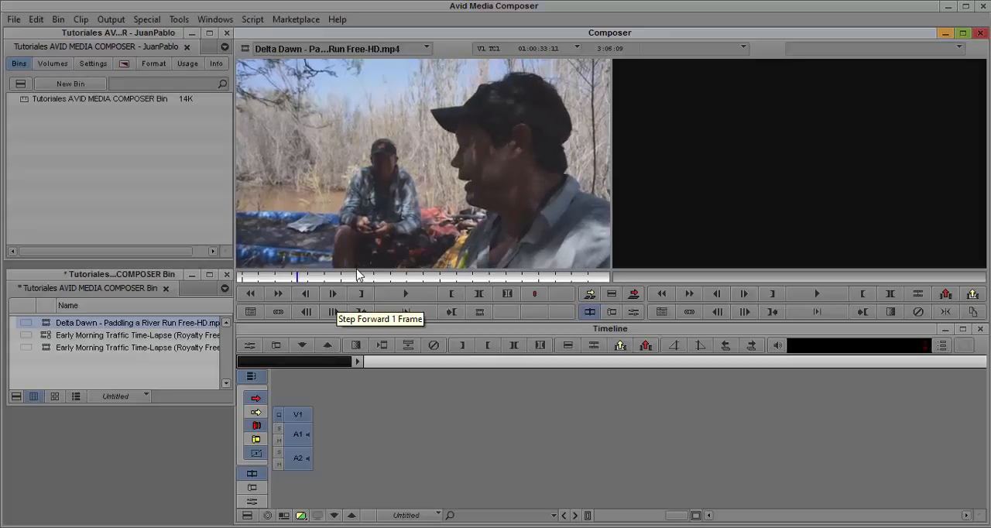
key(Left)
key(Left)
key(Left)
key(Left)
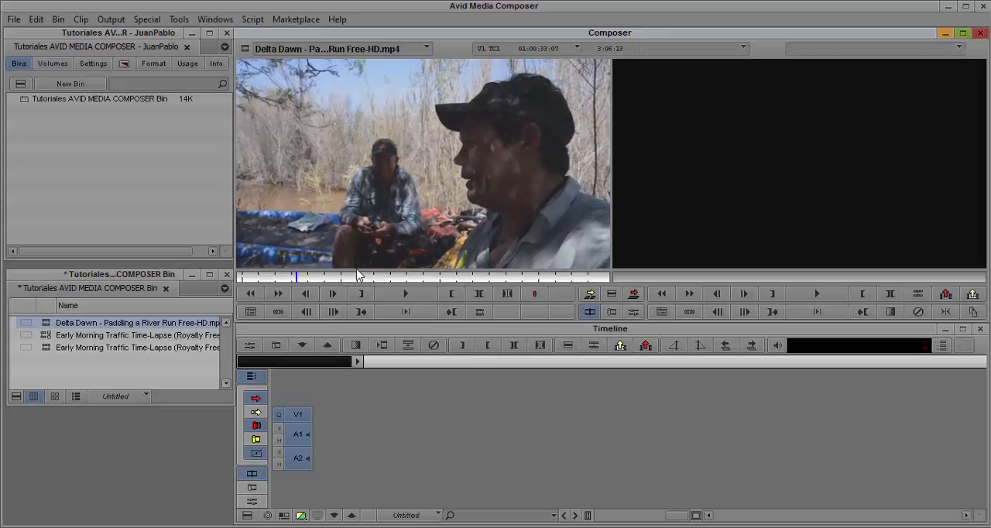
key(Left)
key(Left)
key(Left)
key(Left)
key(Left)
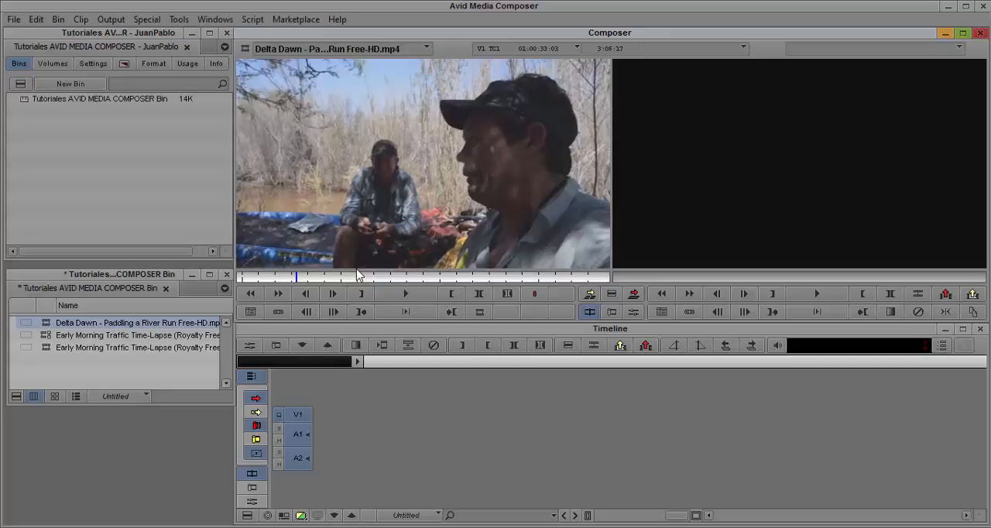
key(Right)
key(Right)
key(Right)
key(Right)
key(Right)
key(Right)
key(Right)
key(Right)
key(Right)
key(Right)
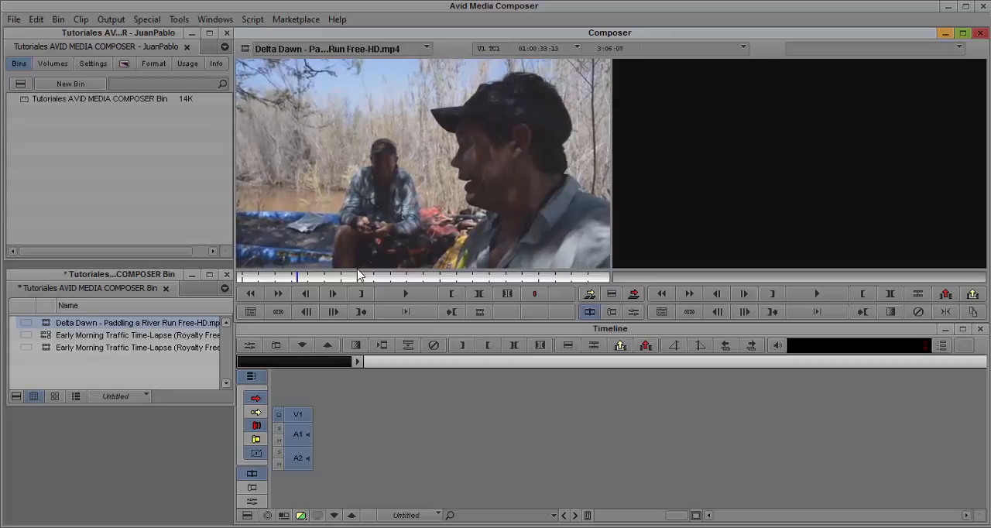
key(Right)
key(Right)
key(Right)
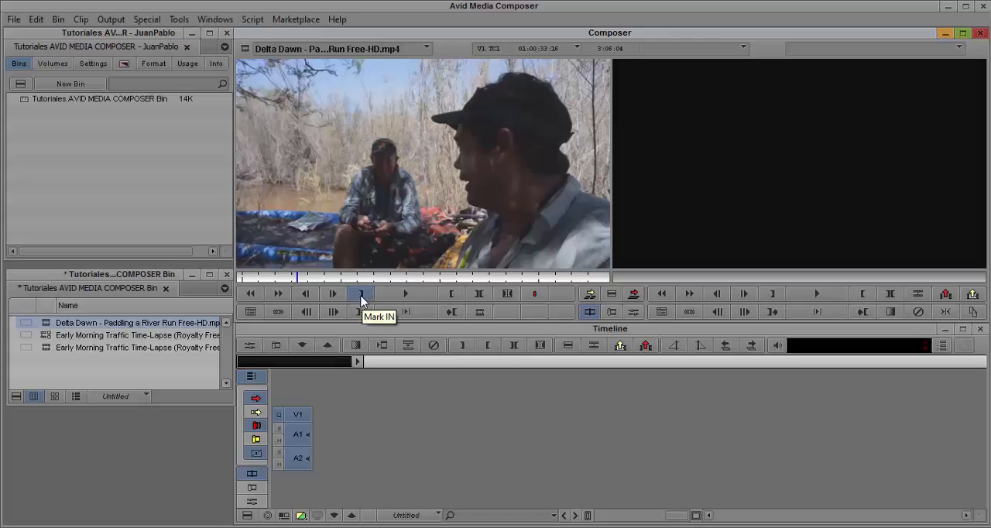
- Set the source clip's IN mark at 01:00:30:24 and replace it with one at 01:00:35:07
drag(297, 277, 291, 277)
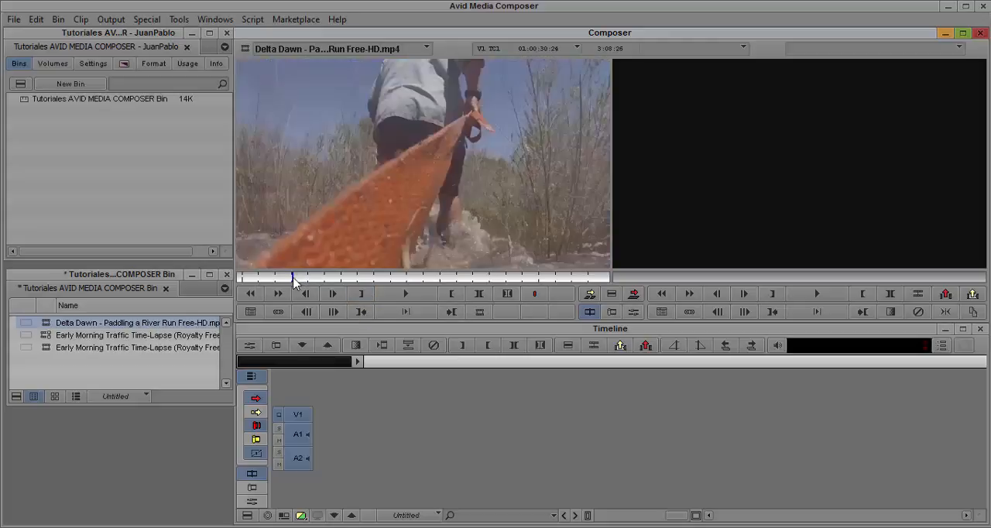
click(361, 297)
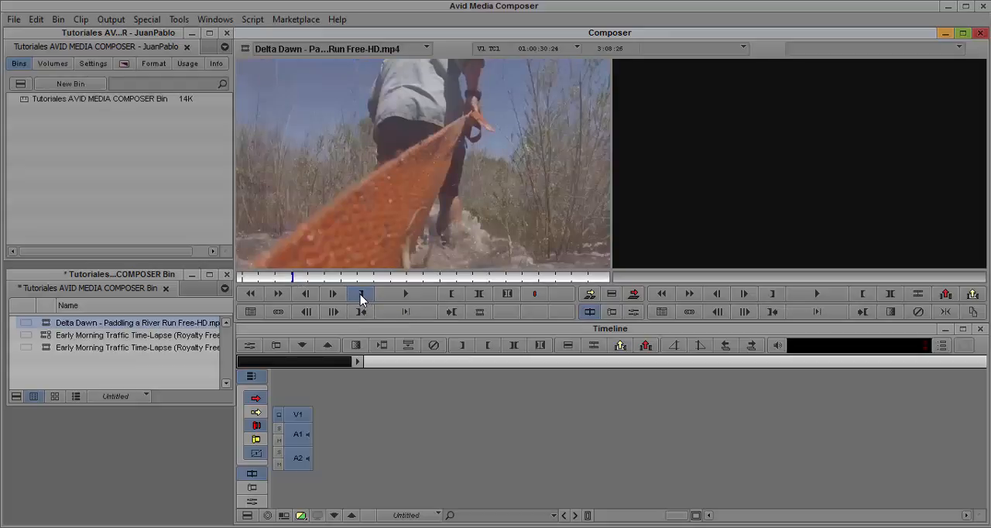
click(300, 276)
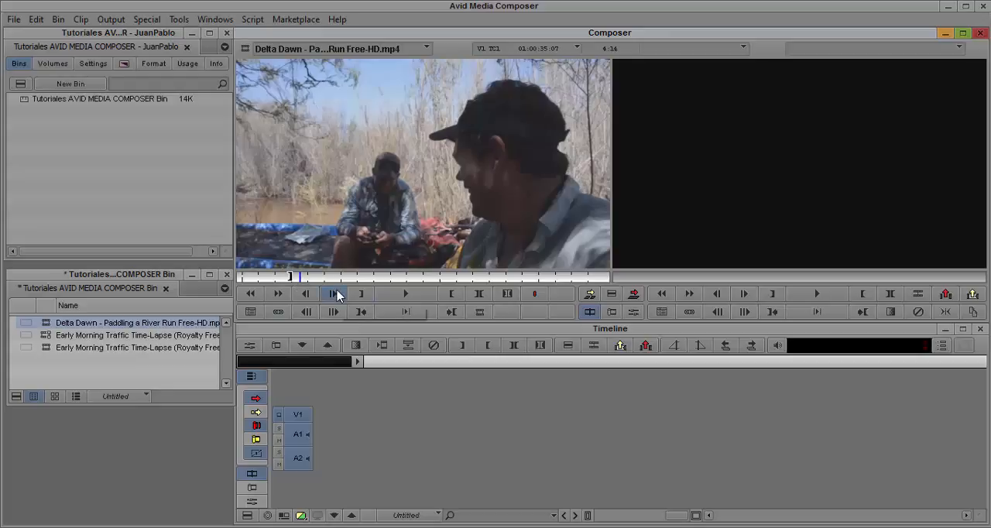
key(i)
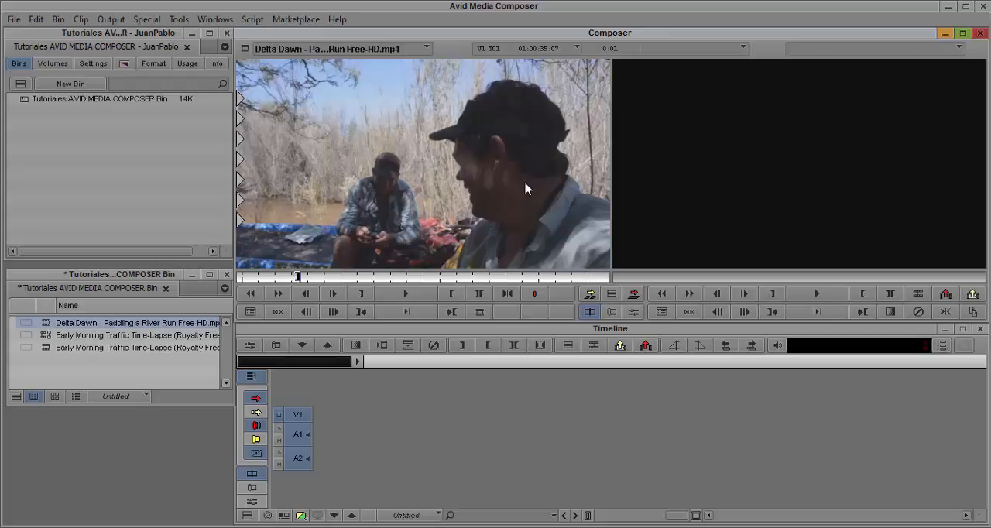
- Set the source clip's OUT mark at 01:00:50:19 and briefly play on from that point
click(301, 282)
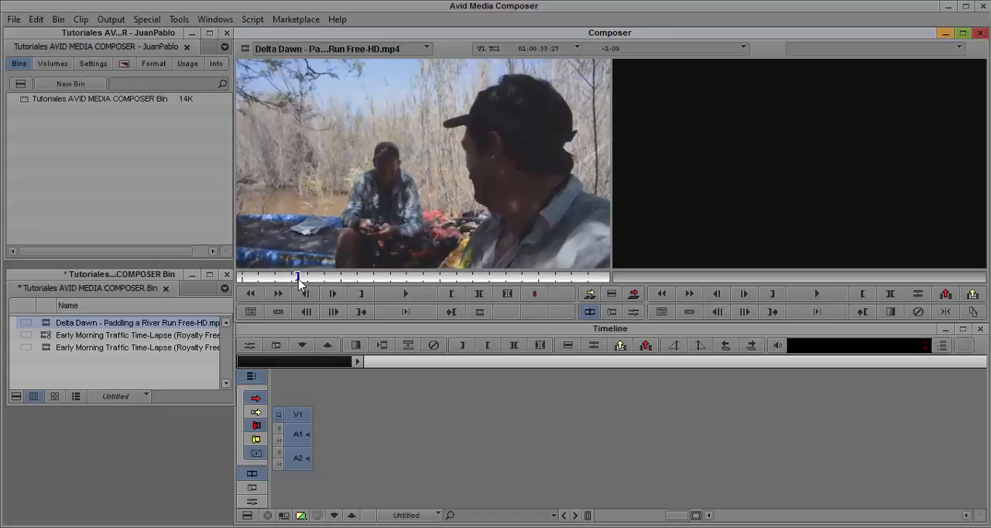
drag(299, 280, 326, 284)
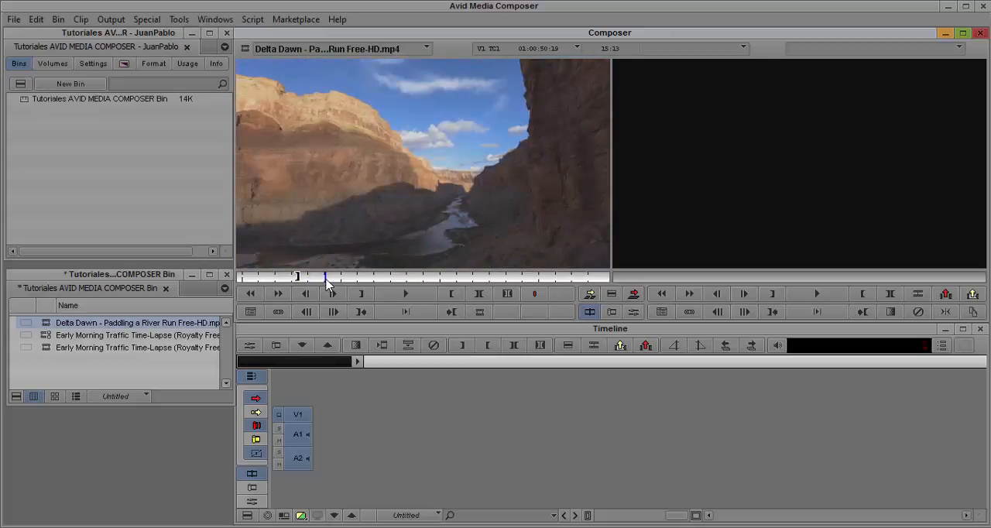
click(456, 297)
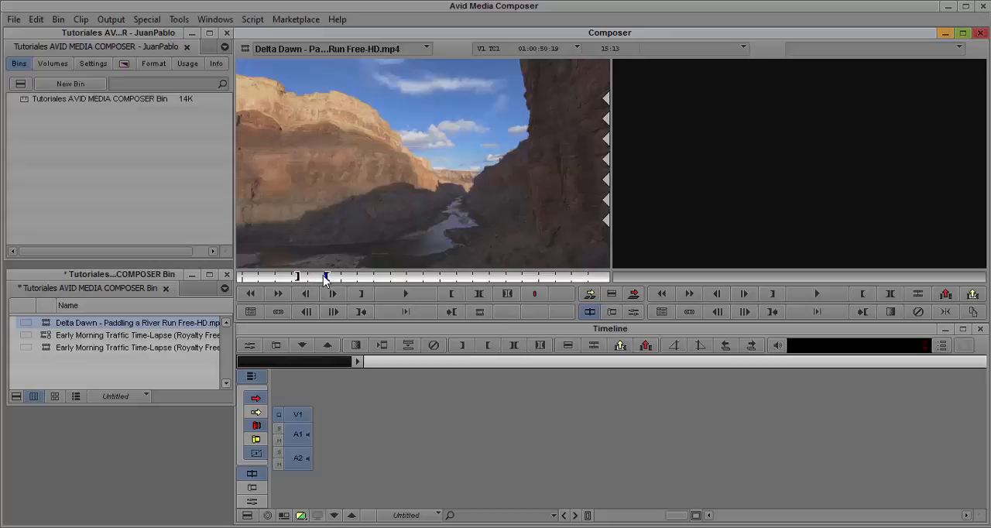
click(405, 295)
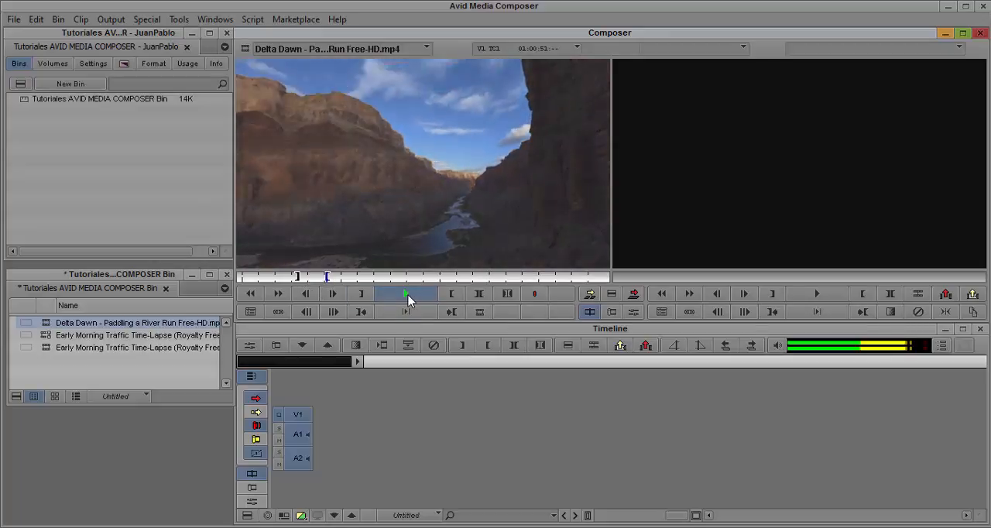
click(406, 295)
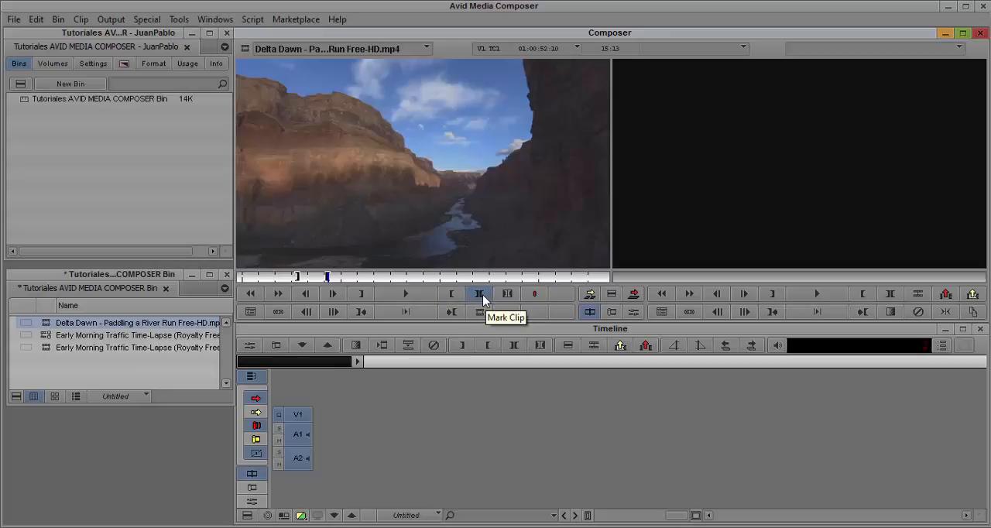
- Mark the entire source clip from start to end and clear both marks
click(482, 293)
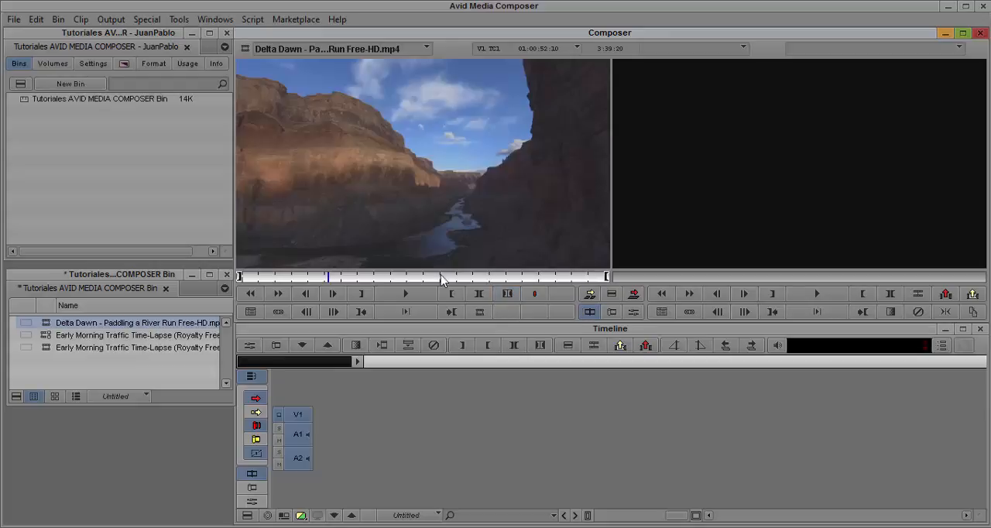
click(507, 294)
- Set an IN mark at 01:01:02:02, move the position to 01:01:28:01 and clear both marks
click(344, 277)
key(i)
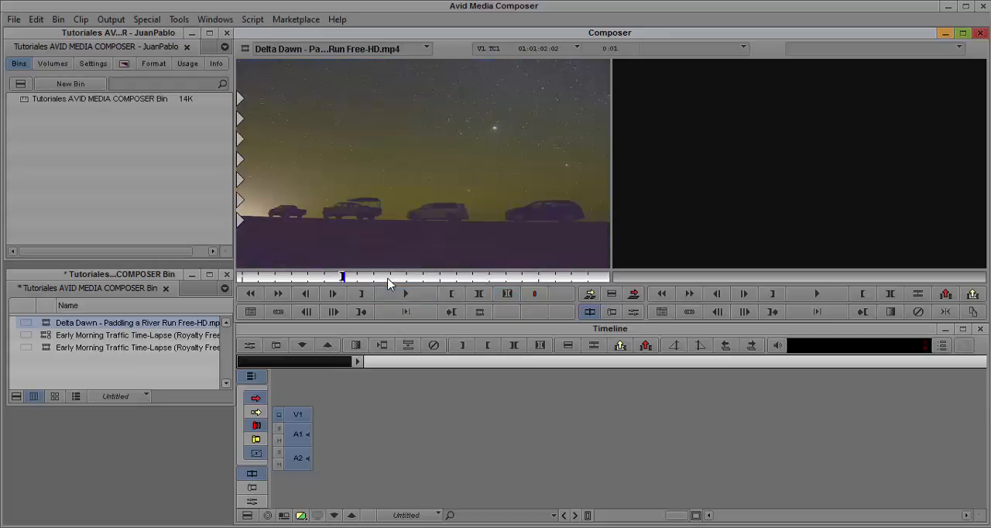
click(388, 277)
click(507, 295)
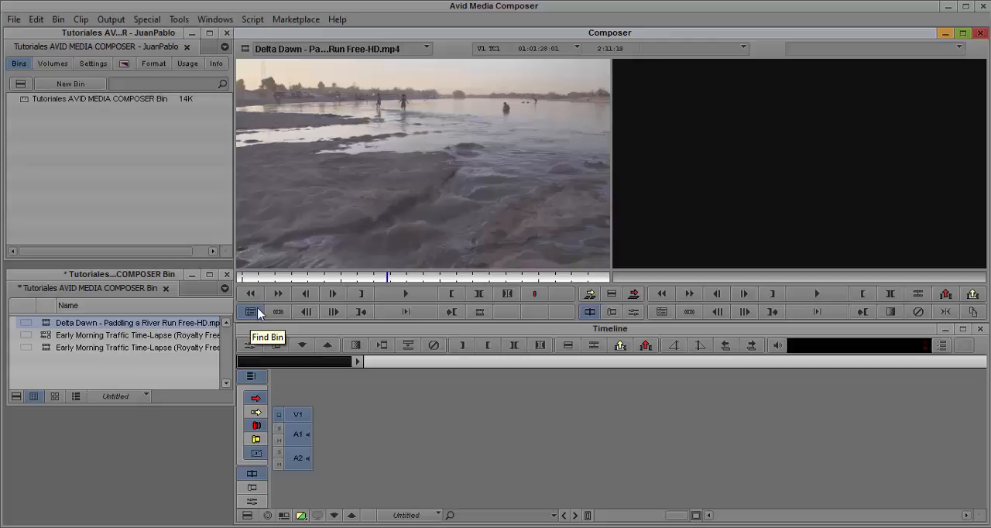
- Minimize the bin window and bring it back by finding the bin of the loaded source clip
click(193, 280)
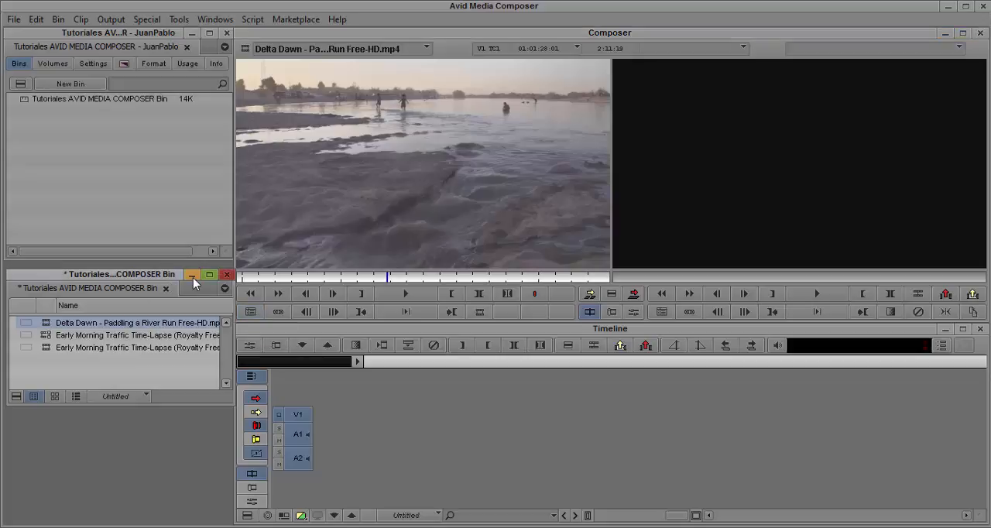
click(192, 275)
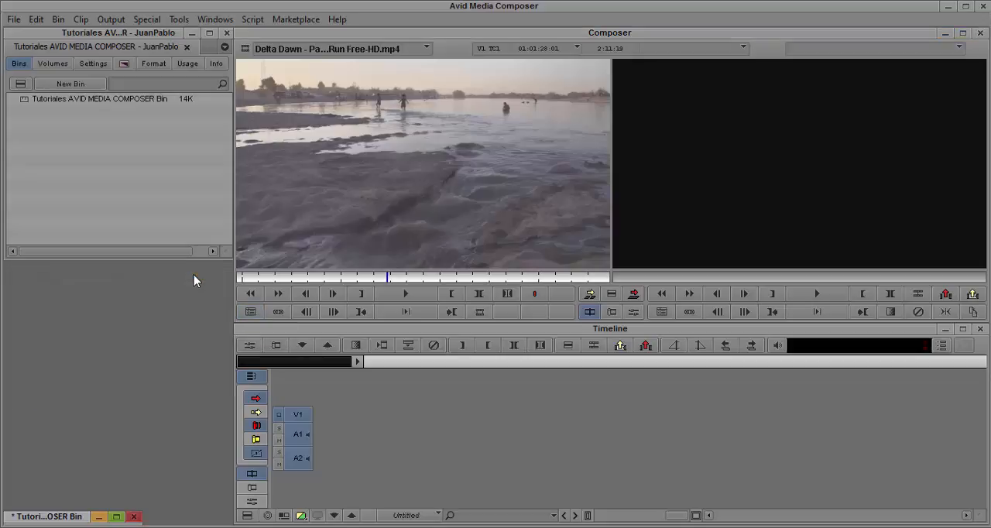
click(249, 312)
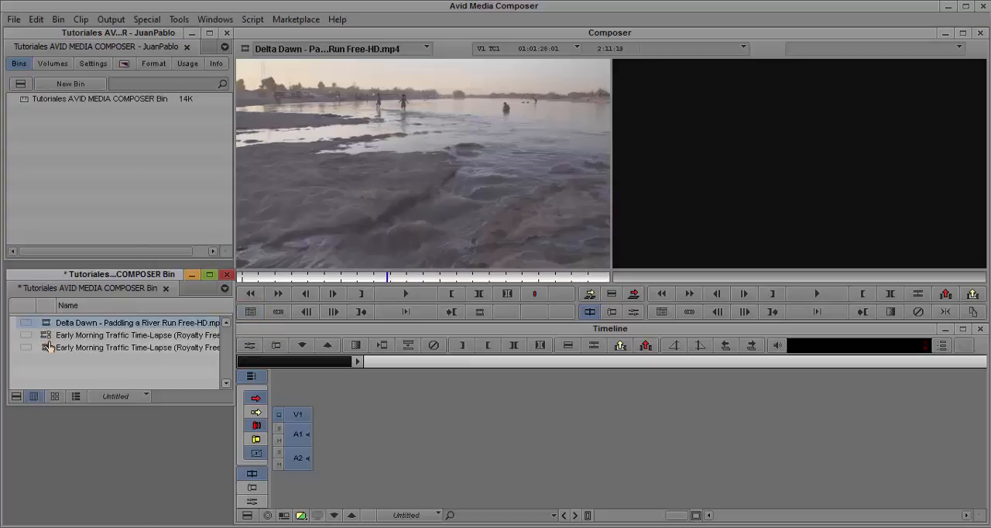
- Step backward and forward through the source clip in 10-frame increments, and move the position to 01:01:19:07
click(306, 312)
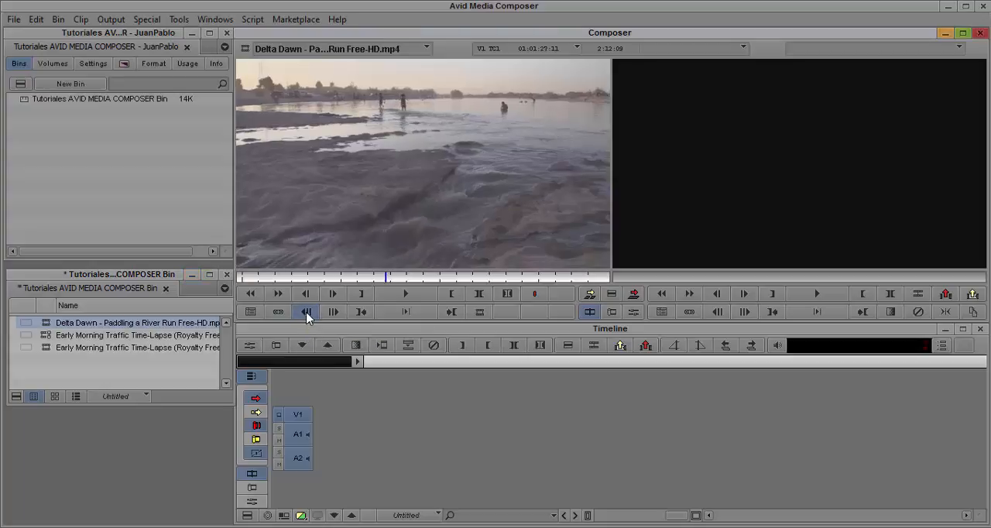
click(307, 312)
click(306, 313)
click(306, 313)
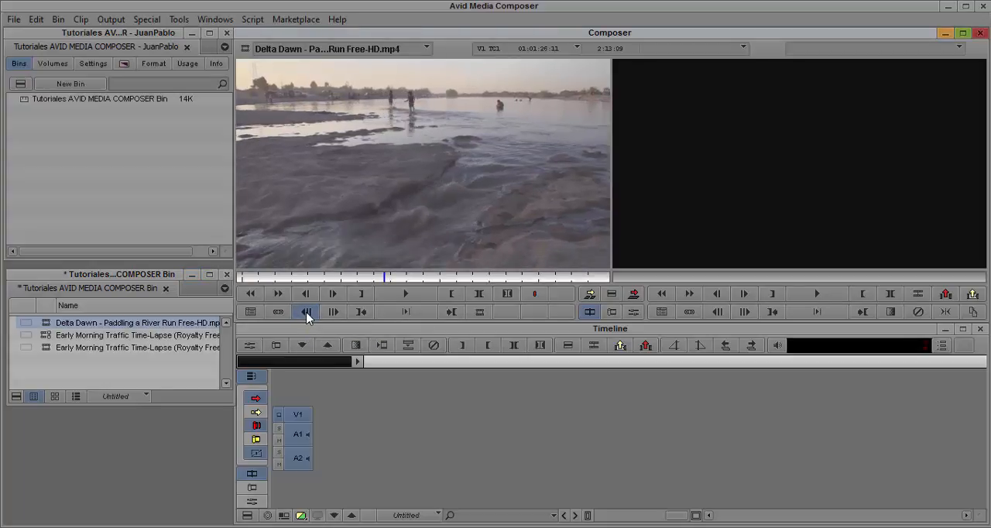
click(307, 313)
click(341, 314)
click(333, 312)
click(333, 312)
click(333, 312)
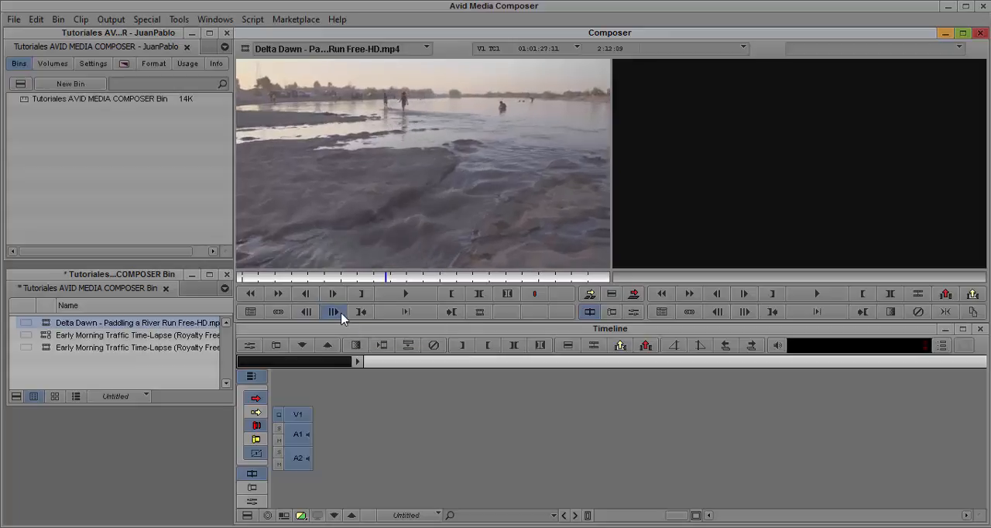
click(374, 278)
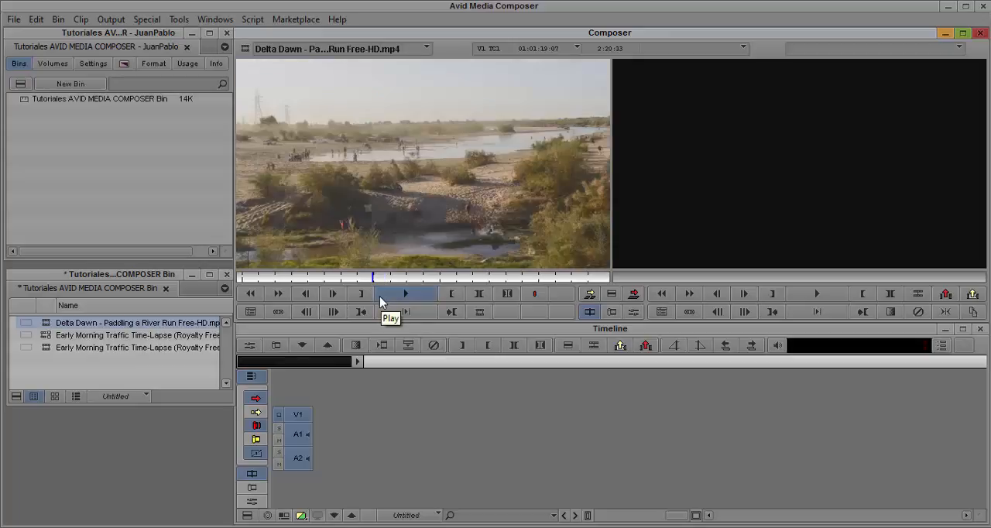
- Mark the source clip with an IN at 01:01:19:07 and an OUT at 01:01:50:15
key(i)
click(423, 279)
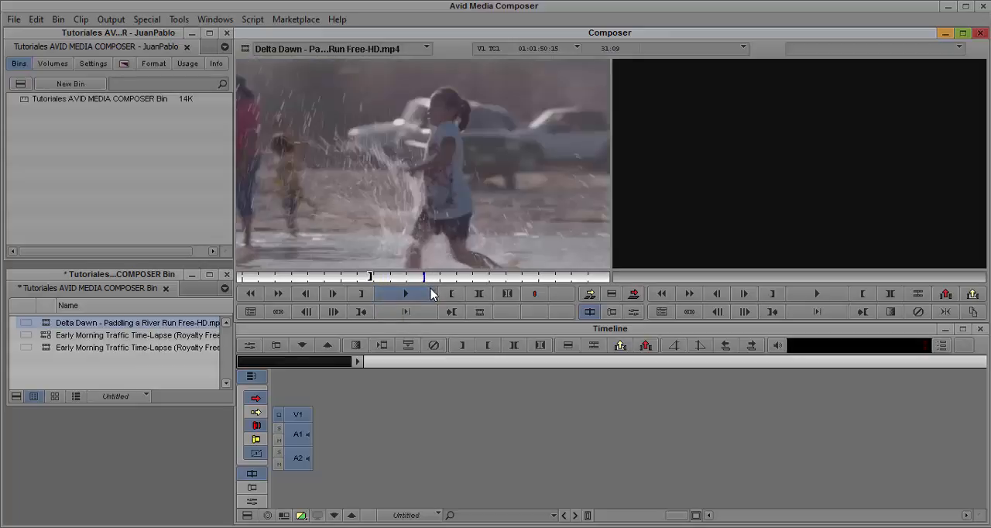
key(o)
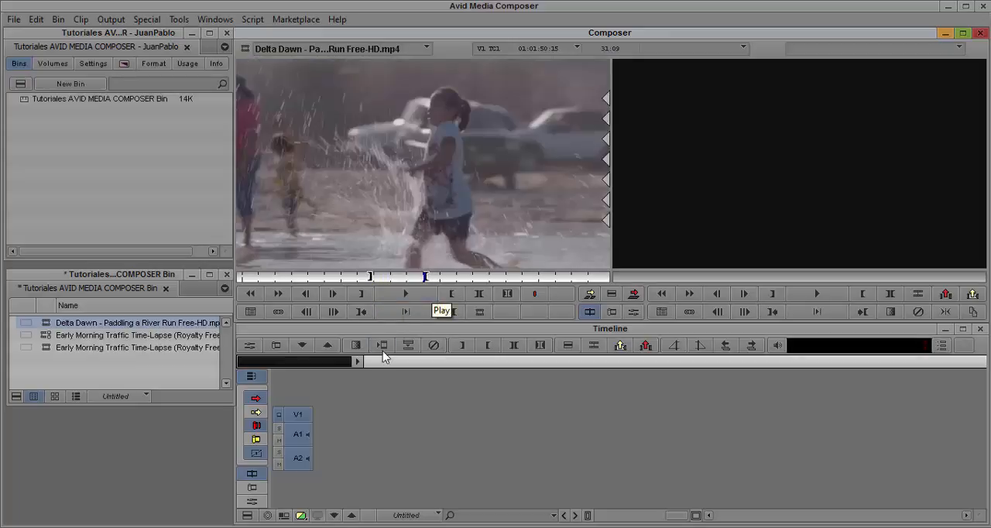
- Go to the source clip's IN mark, play from IN to OUT, and go to the OUT mark
click(362, 312)
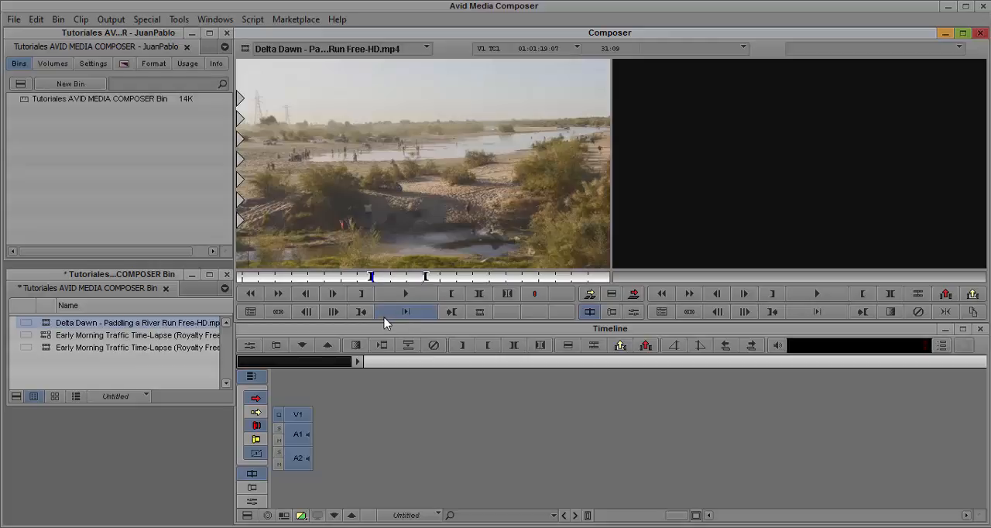
click(405, 314)
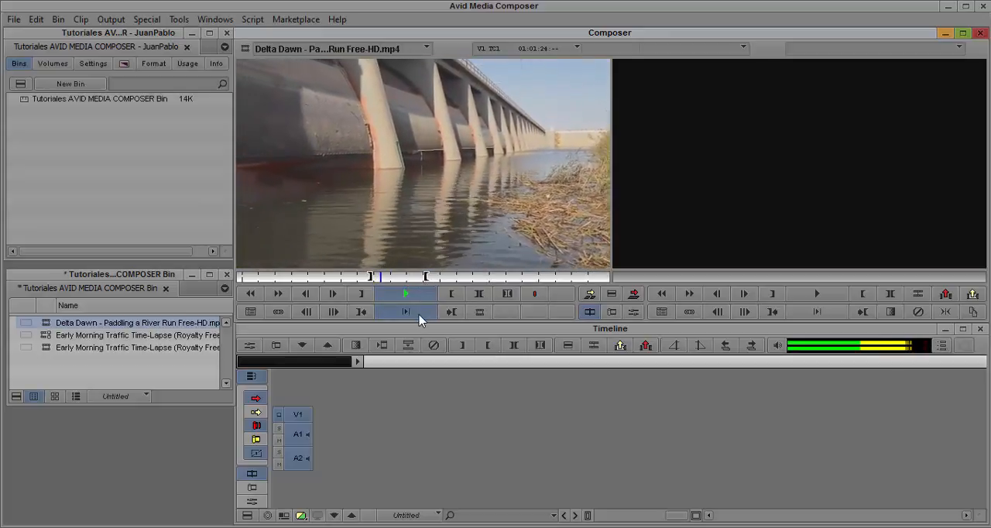
click(454, 313)
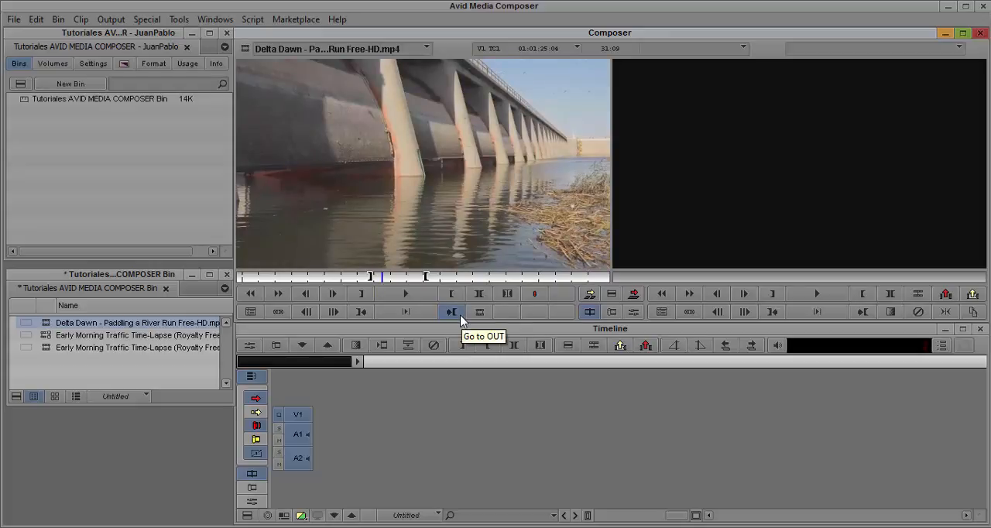
click(453, 313)
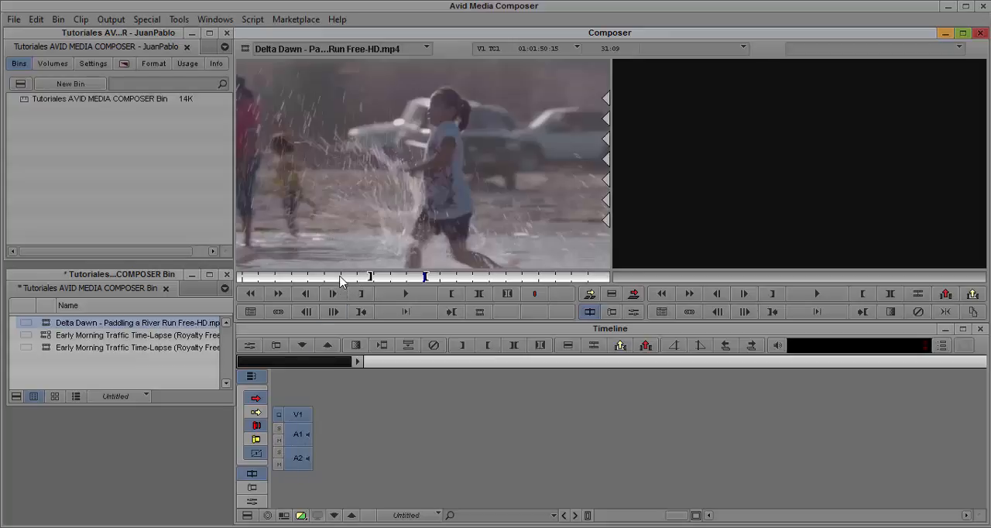
- Step the source clip's position back to 01:00:03:00 and set the IN mark there
drag(341, 280, 249, 277)
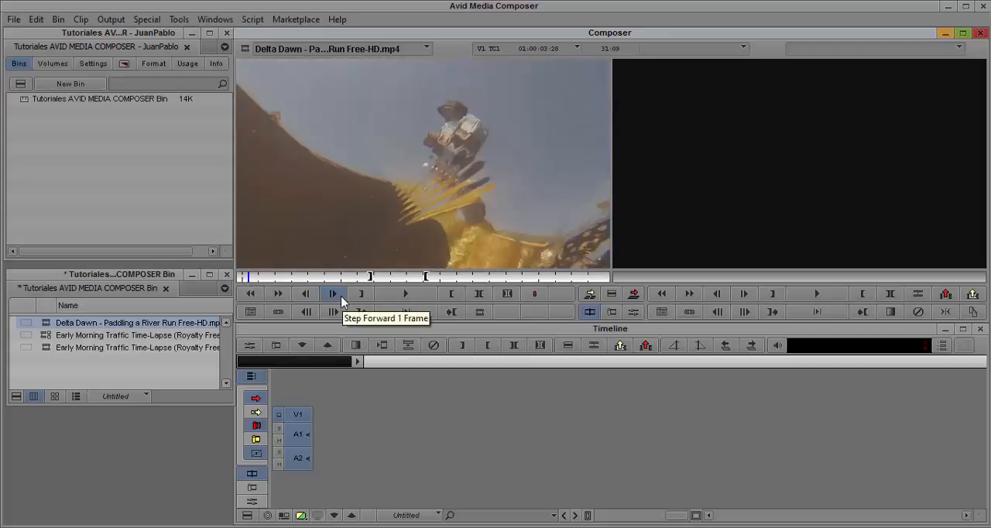
key(Left)
key(Left)
key(Left)
key(Left)
key(Left)
key(Left)
key(Left)
key(Left)
key(Left)
key(Left)
key(Left)
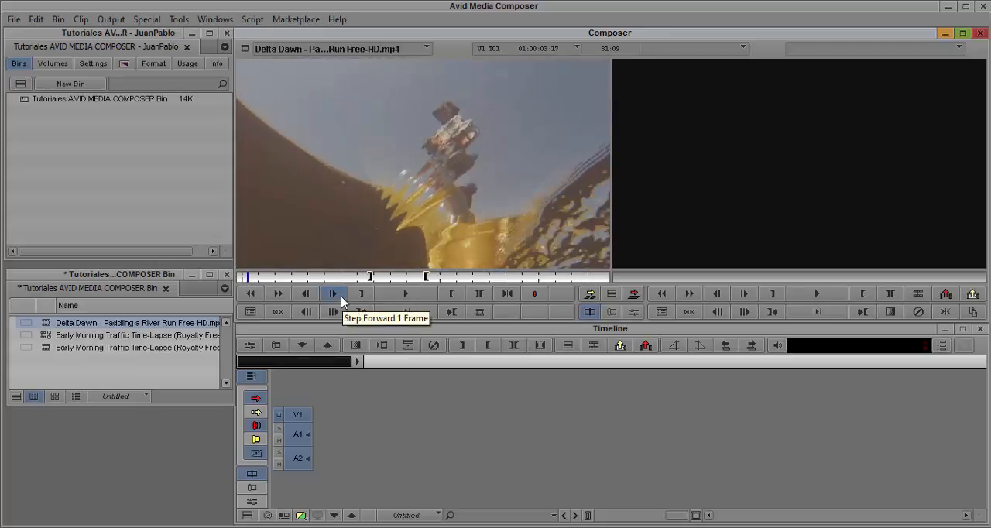
key(Left)
key(Left)
key(Left)
key(Left)
key(Left)
key(Left)
key(Left)
key(Left)
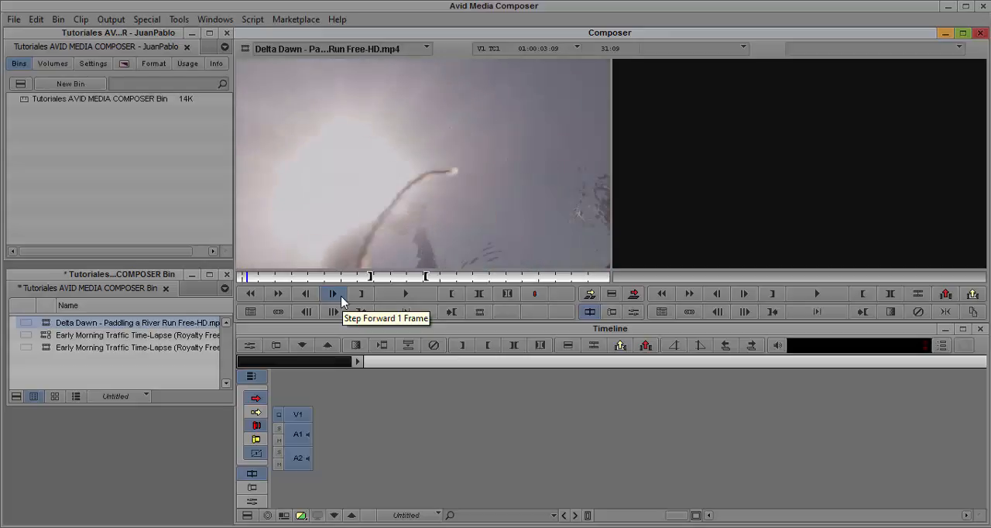
key(Left)
key(Left)
key(Left)
key(Left)
key(Left)
key(Left)
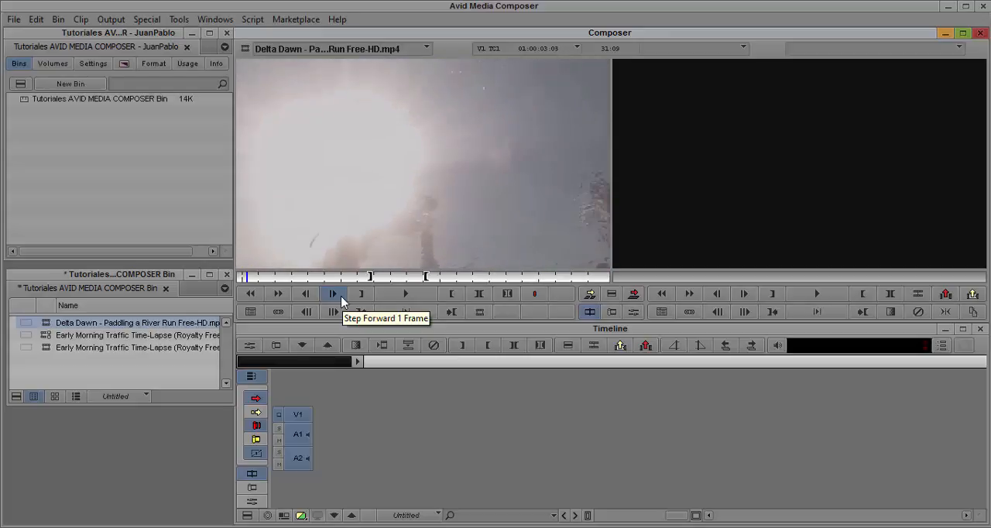
key(Left)
key(Left)
key(Left)
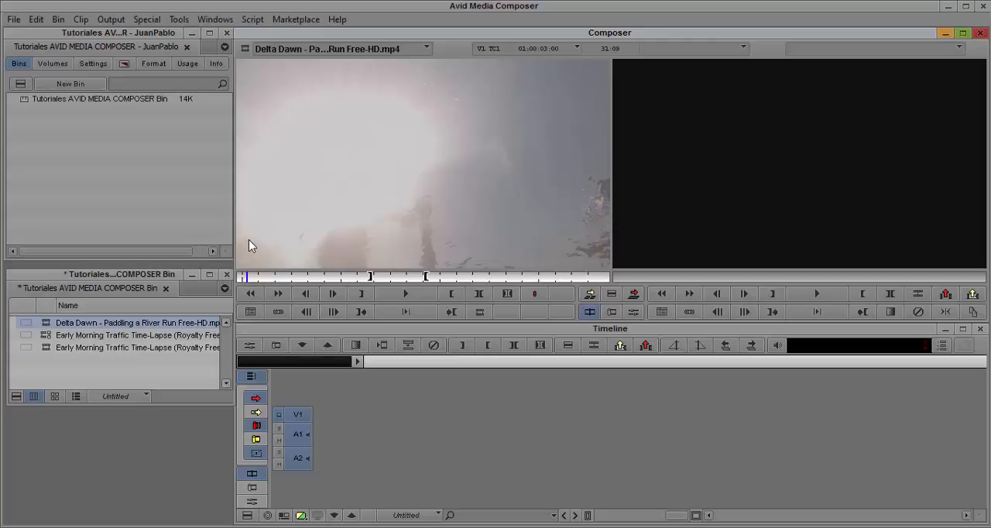
key(f)
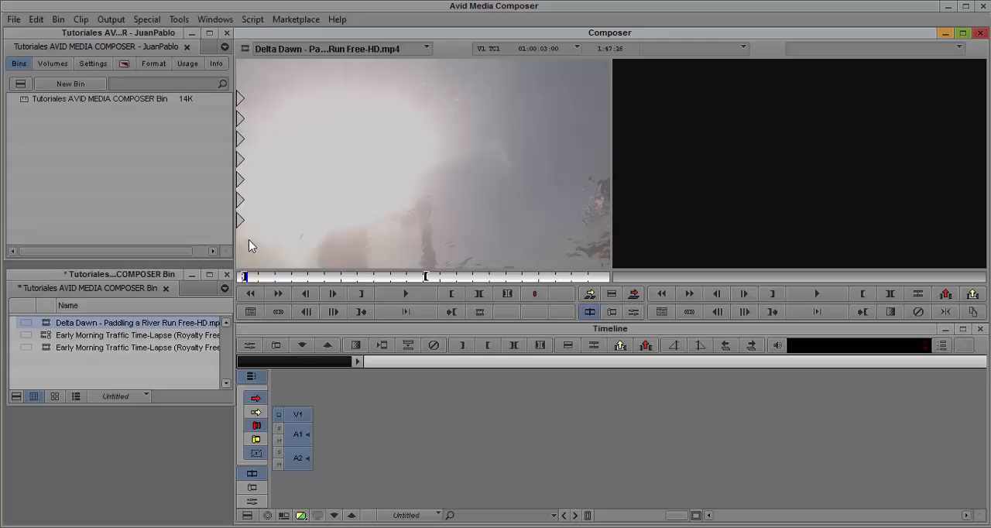
- Set the source clip's OUT mark at 01:00:10:00 and overwrite the marked segment into a new sequence
click(256, 280)
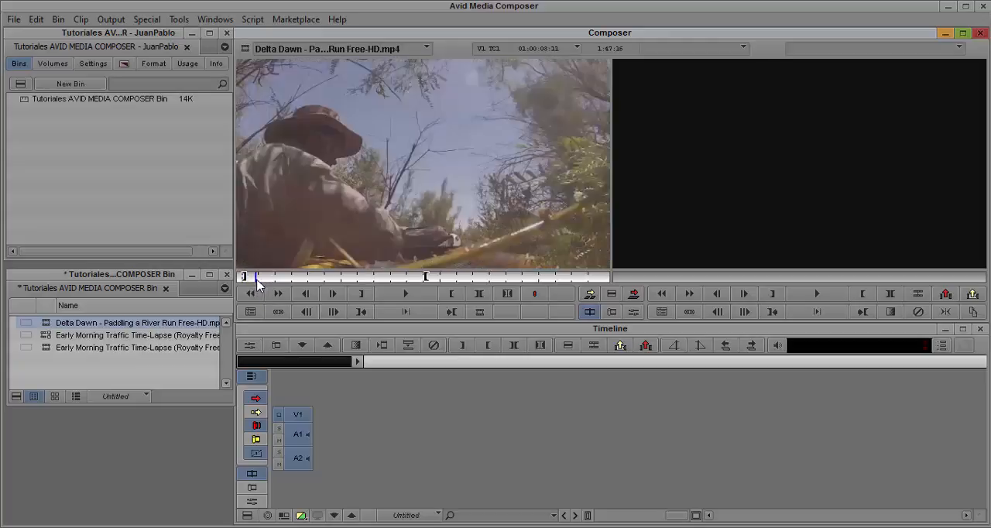
click(258, 280)
key(Right)
key(Right)
key(Right)
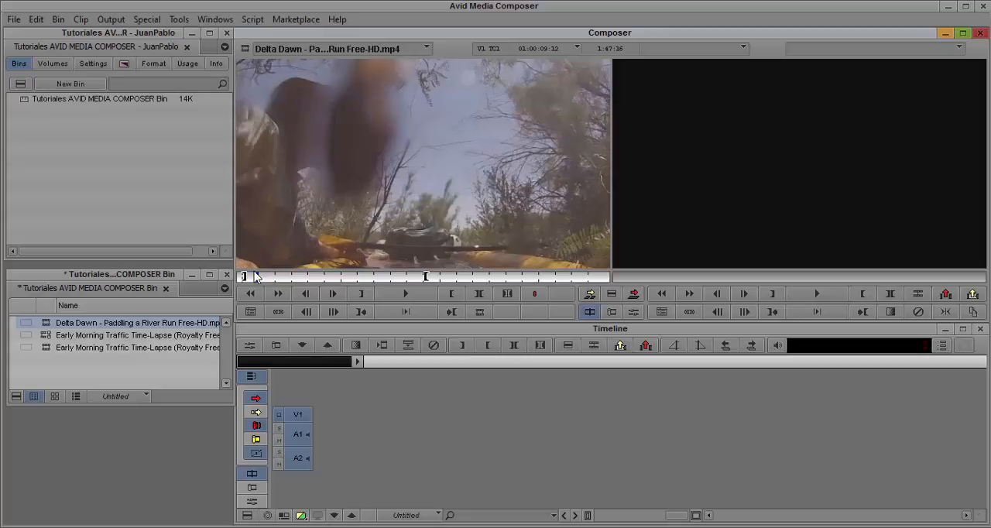
key(Right)
key(Right)
key(Right)
key(Right)
key(Right)
key(Right)
key(Right)
key(Right)
key(Right)
key(Right)
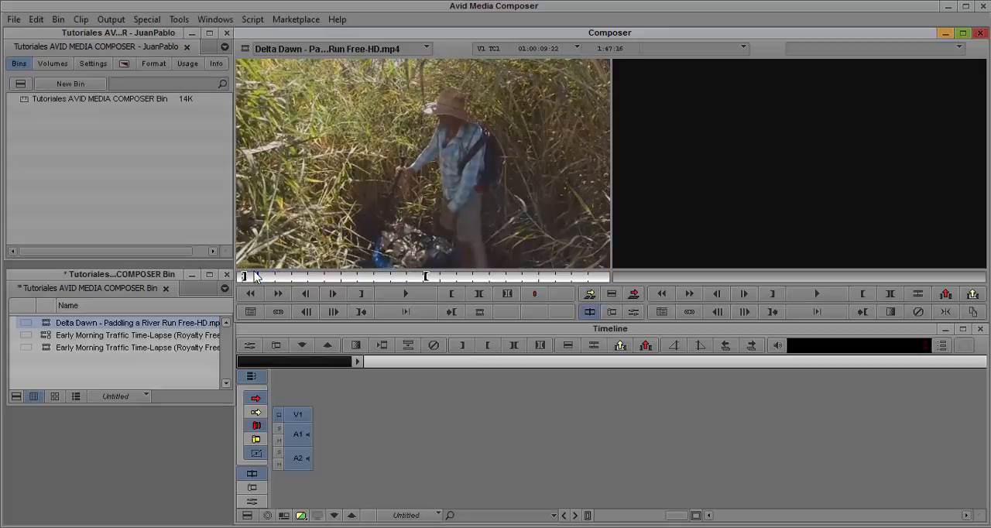
key(Right)
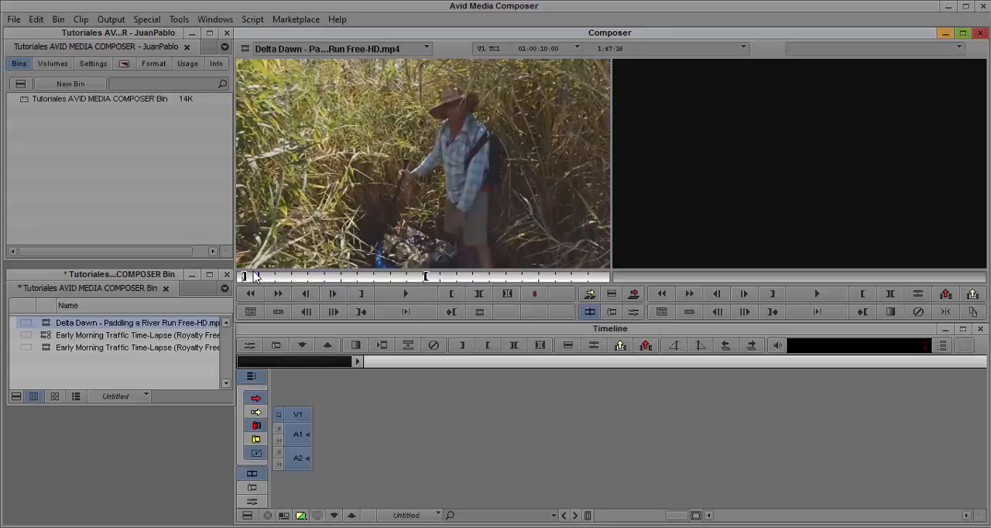
key(o)
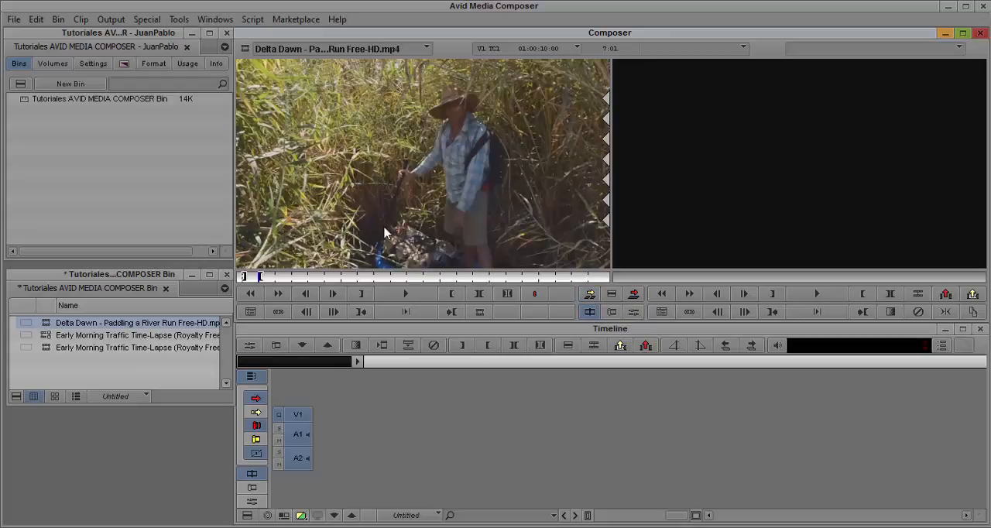
click(634, 294)
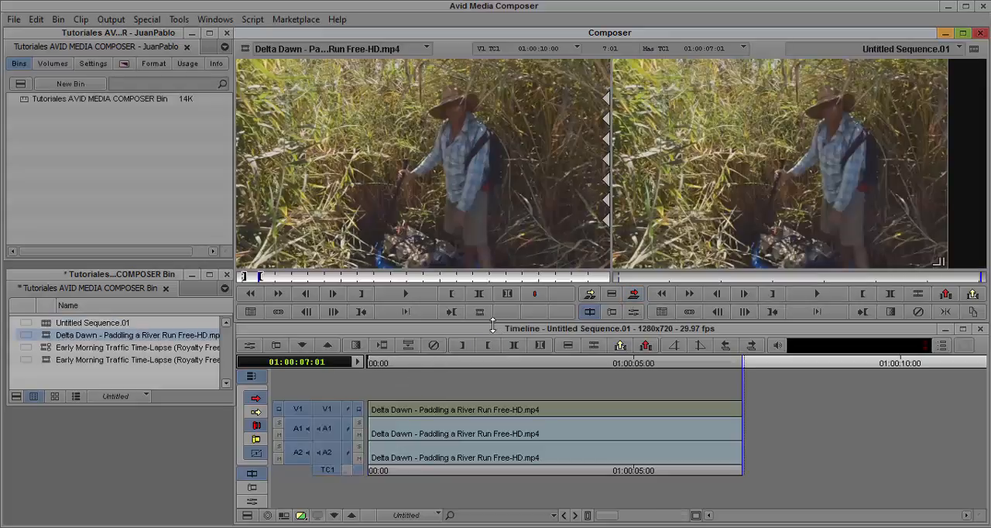
- Play the new sequence from its start at 01:00:00:00 and stop the playback
click(455, 368)
drag(443, 364, 367, 367)
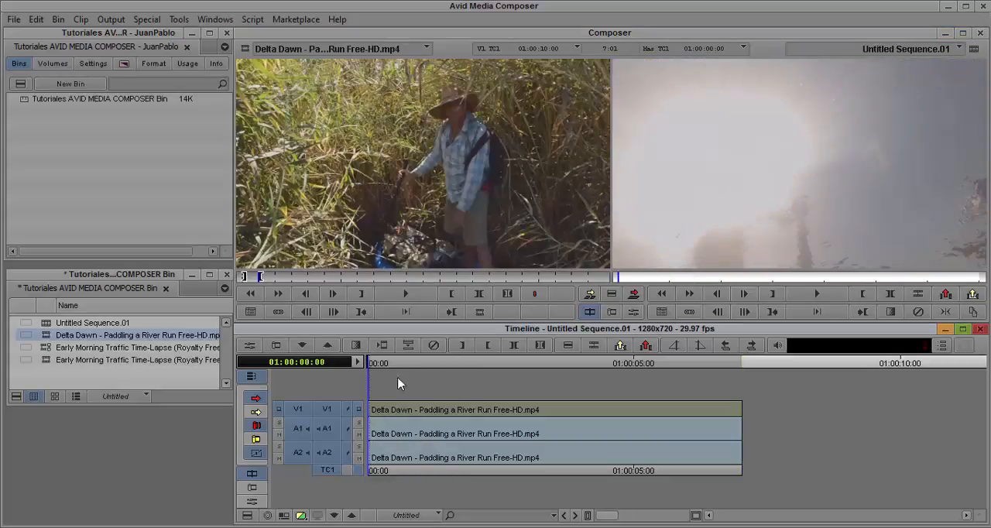
key(space)
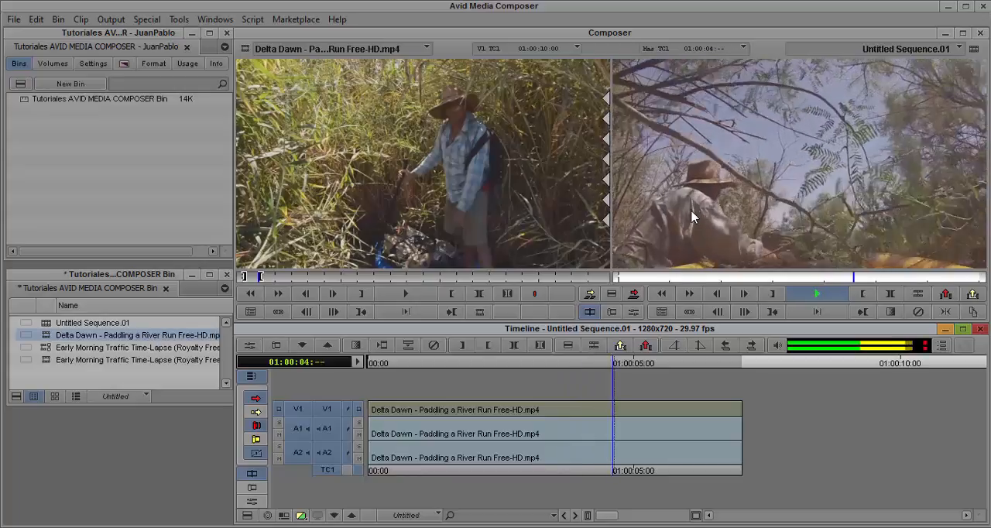
key(space)
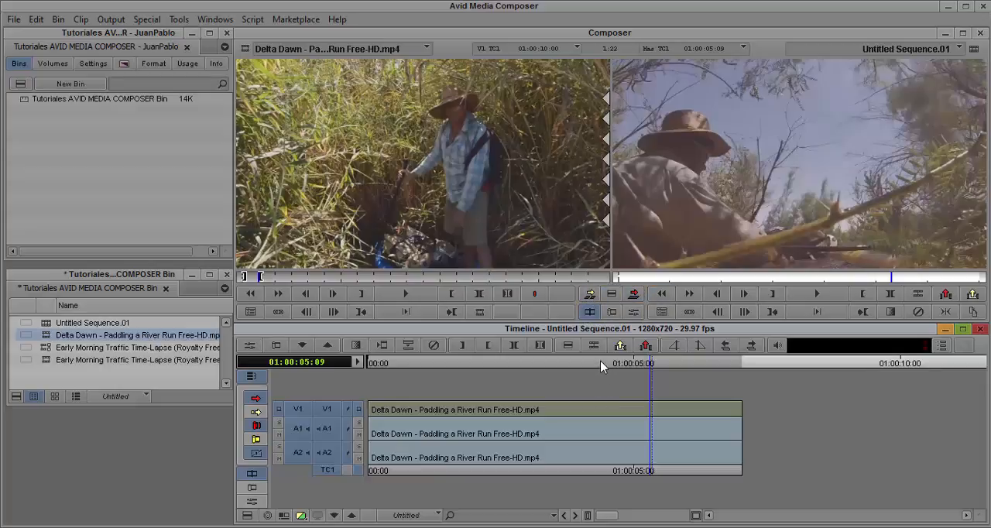
- Overwrite the marked source segment into the sequence at 01:00:01:29 and undo the edit
drag(602, 364, 532, 371)
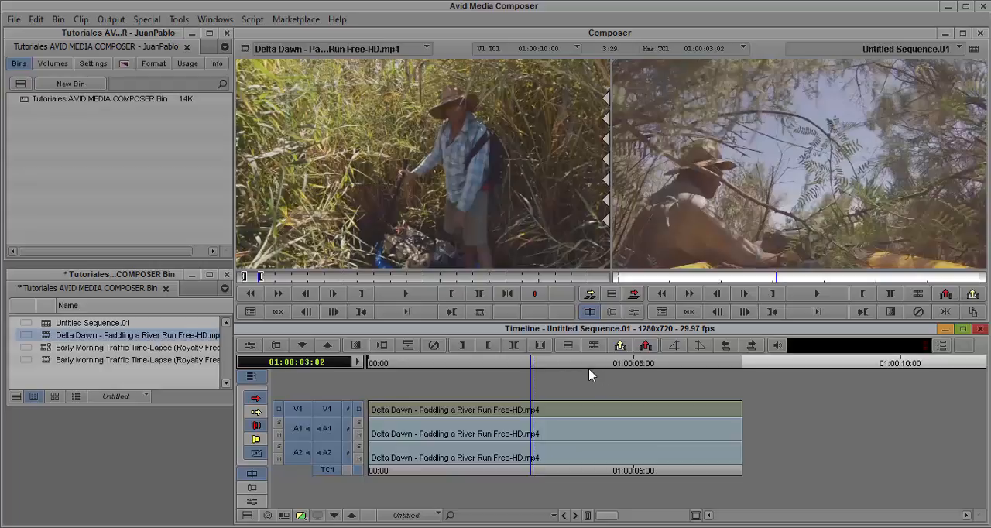
drag(532, 360, 566, 420)
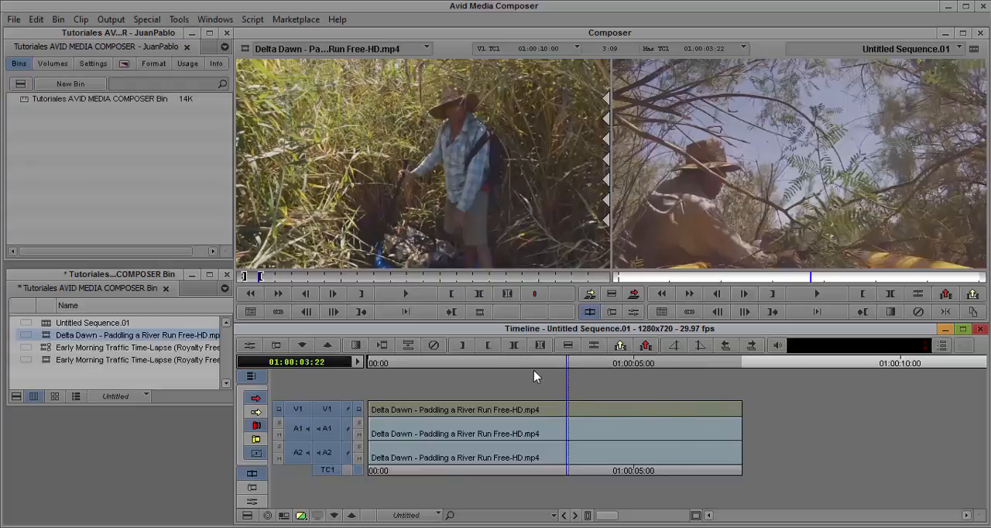
drag(533, 371, 470, 375)
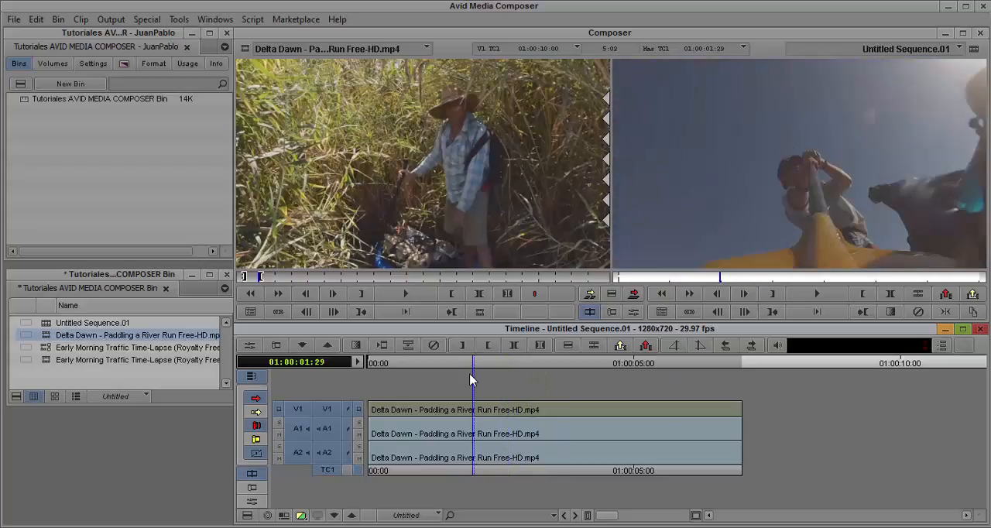
click(633, 295)
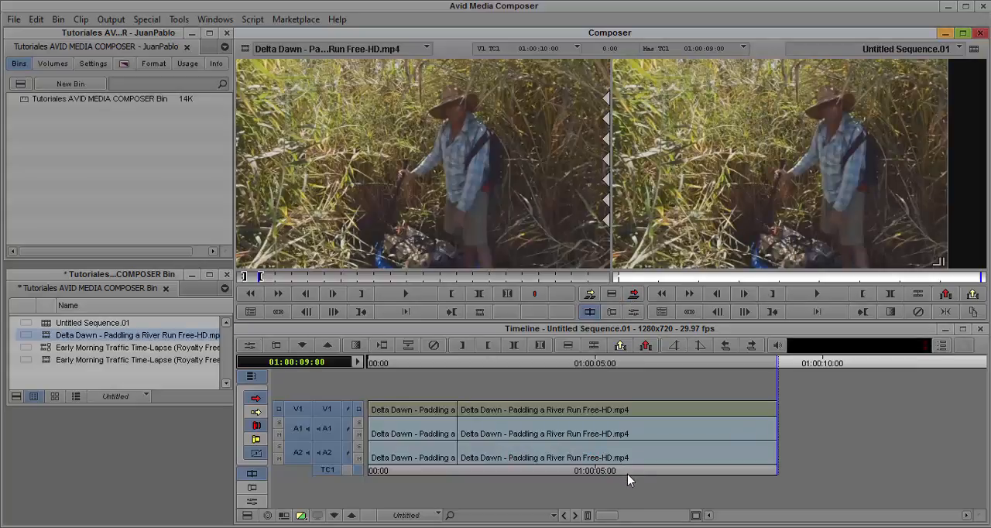
key(ctrl+z)
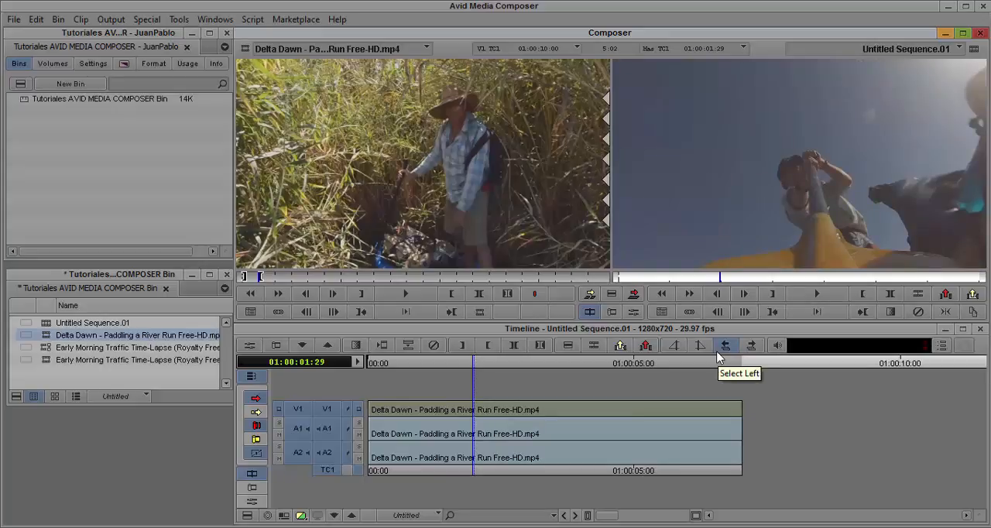
- Jump to the sequence's end, to its start, and back to its end
key(End)
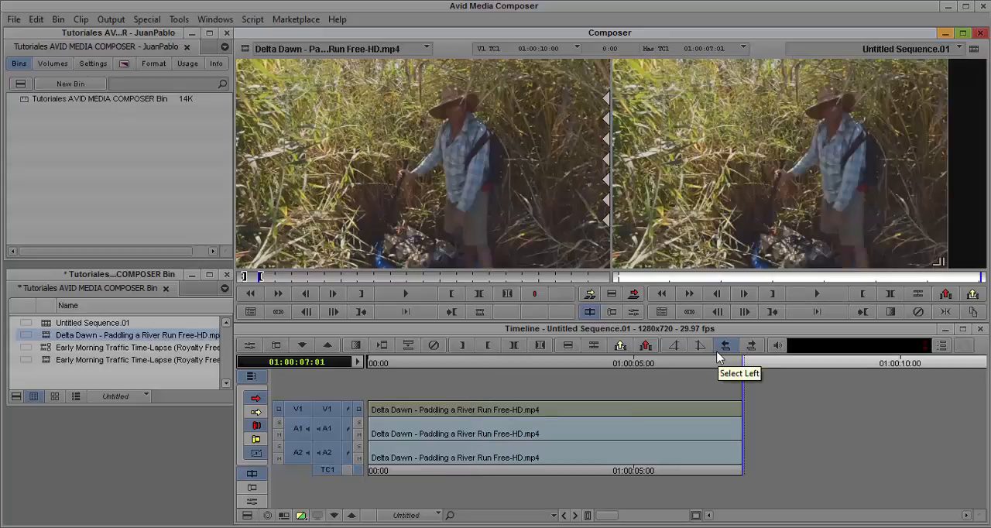
key(Home)
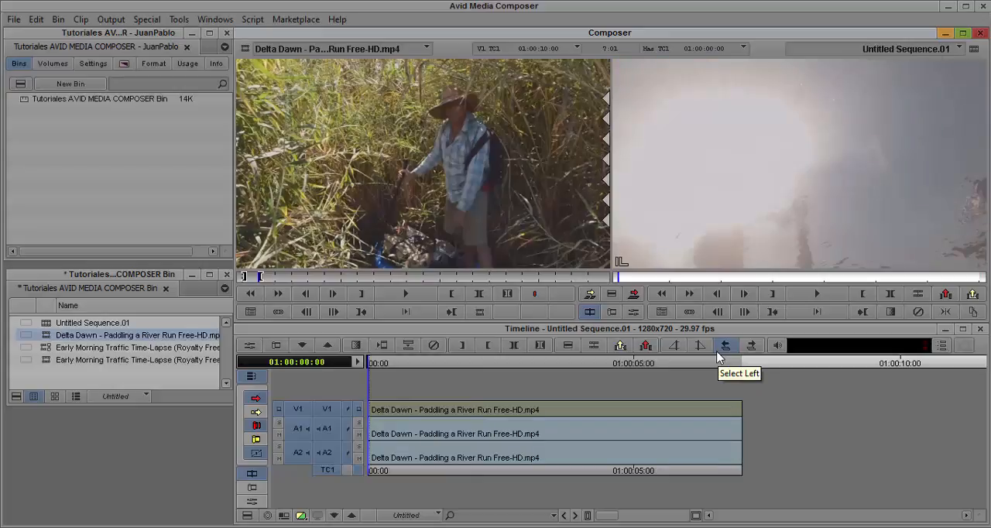
key(End)
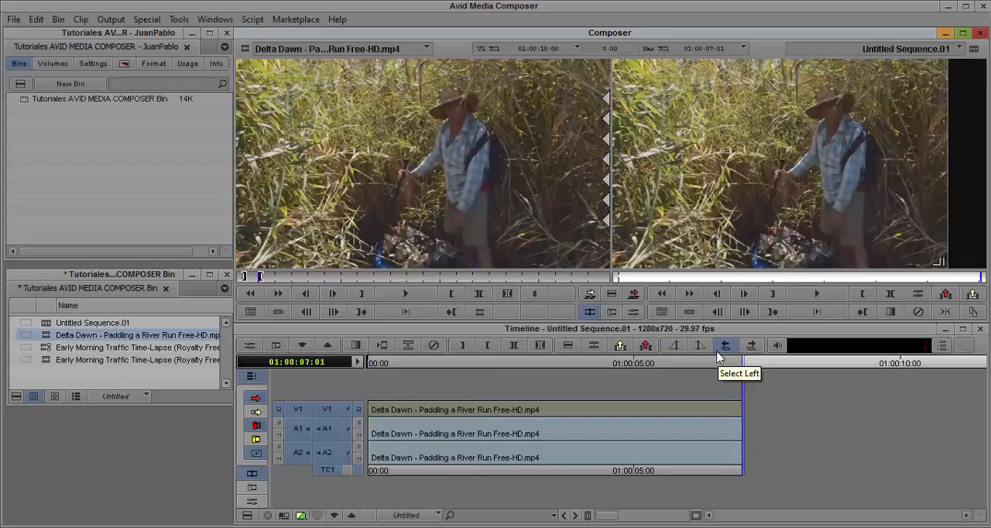
- Mark the source clip from 01:00:29:02 to 01:00:40:15, overwrite the segment at the sequence's end and scrub through it
click(292, 282)
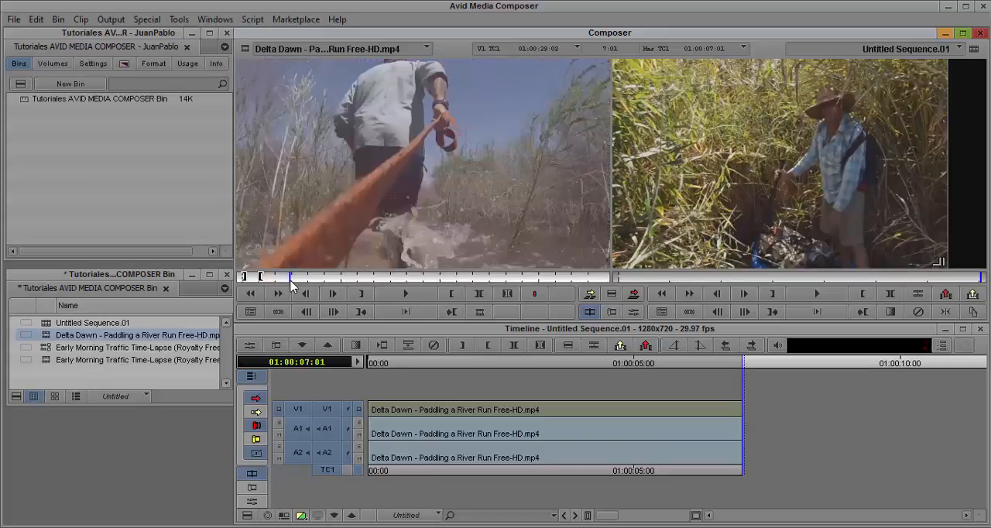
key(o)
click(310, 282)
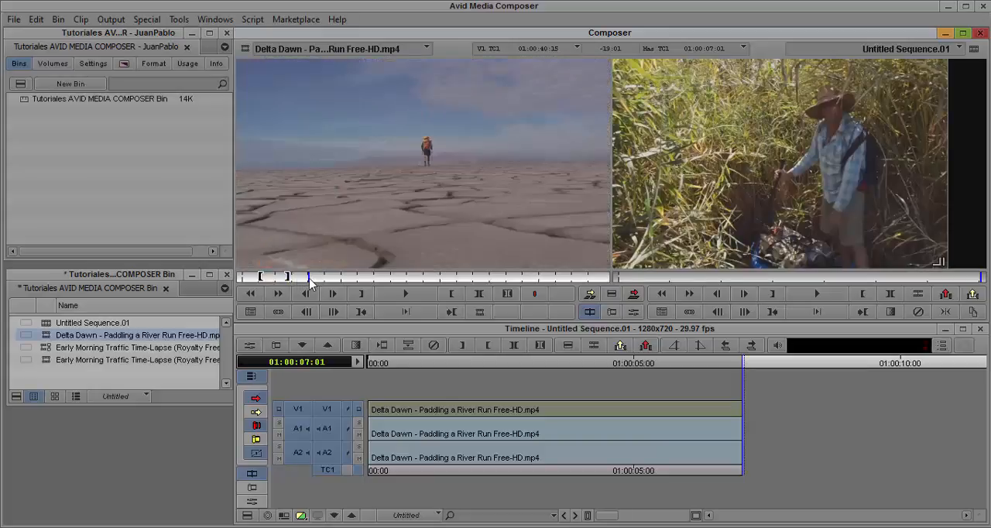
key(o)
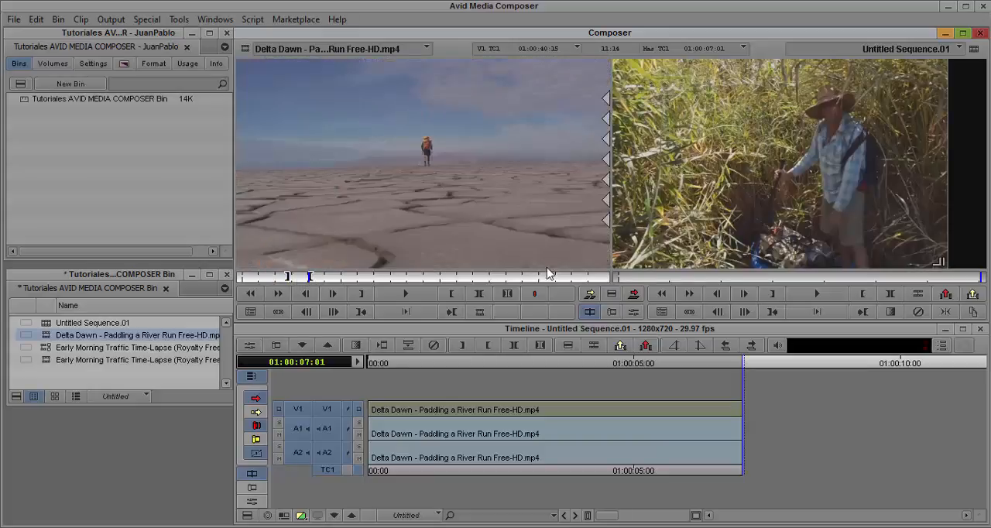
click(635, 295)
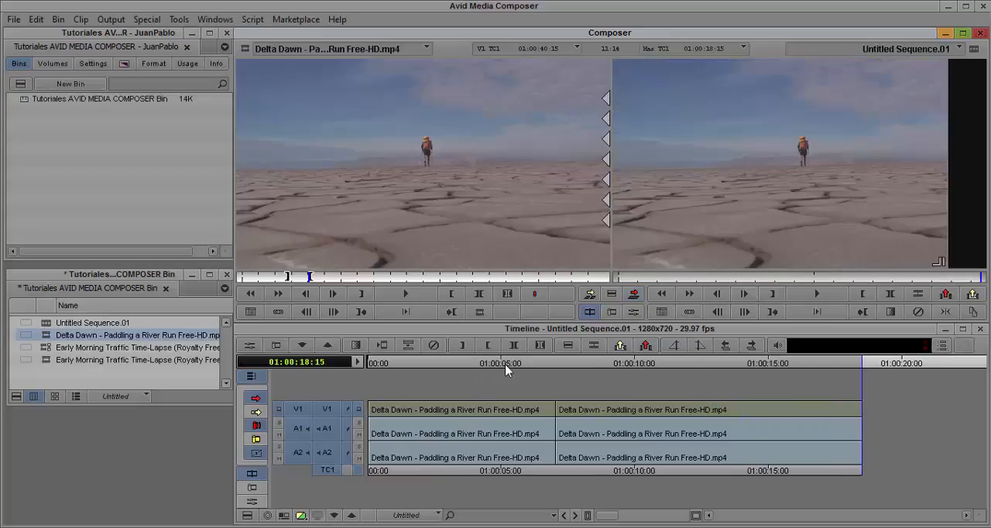
click(543, 369)
drag(557, 368, 867, 424)
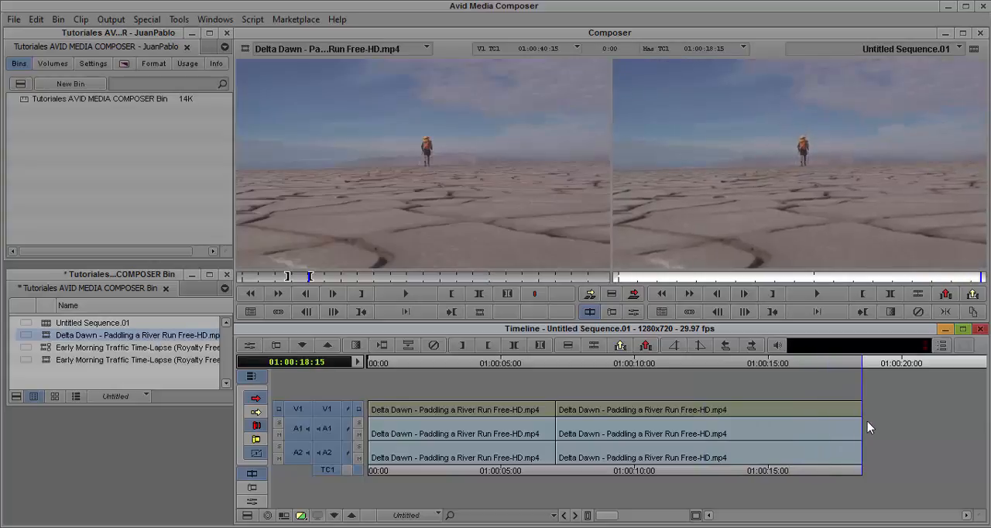
- Mark the source clip from 01:01:21:13 to 01:01:33:23 and overwrite the segment onto the sequence's end
click(377, 277)
key(i)
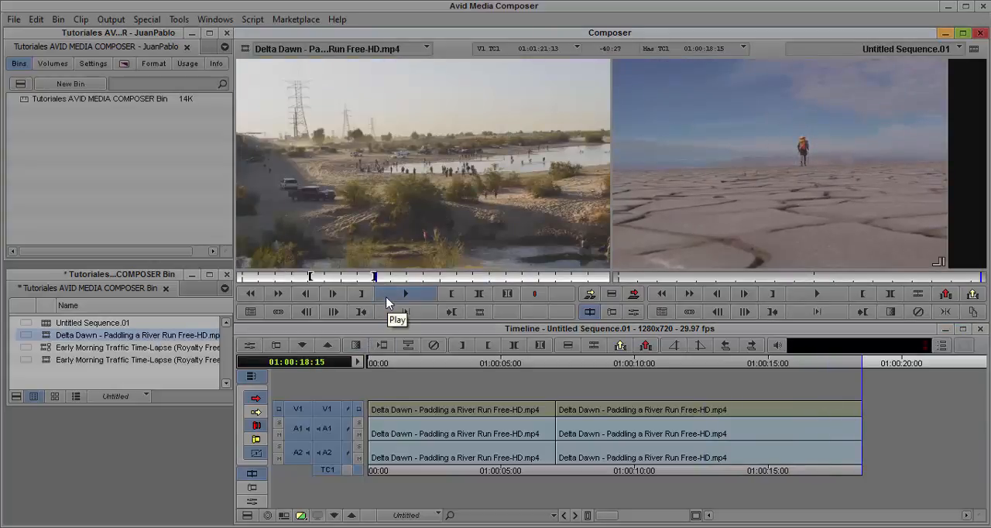
click(396, 280)
key(i)
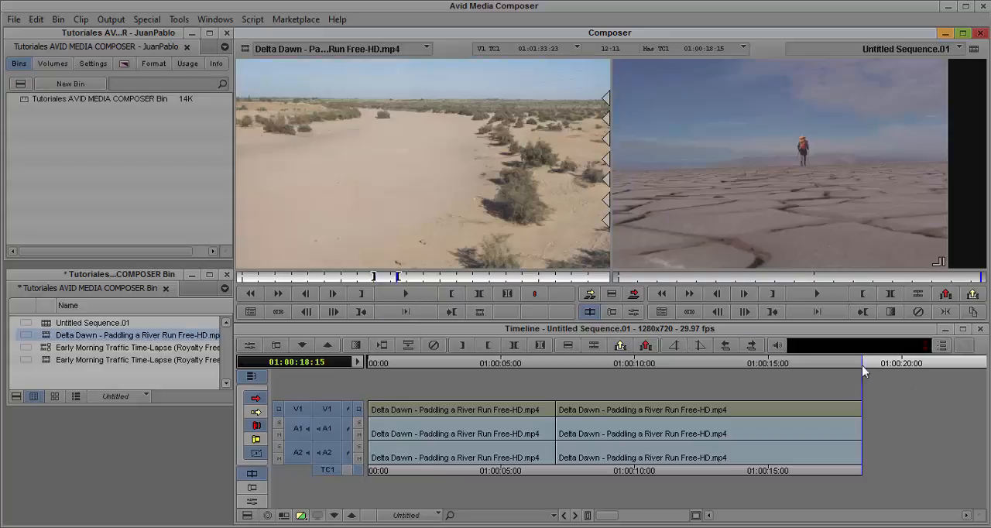
click(639, 296)
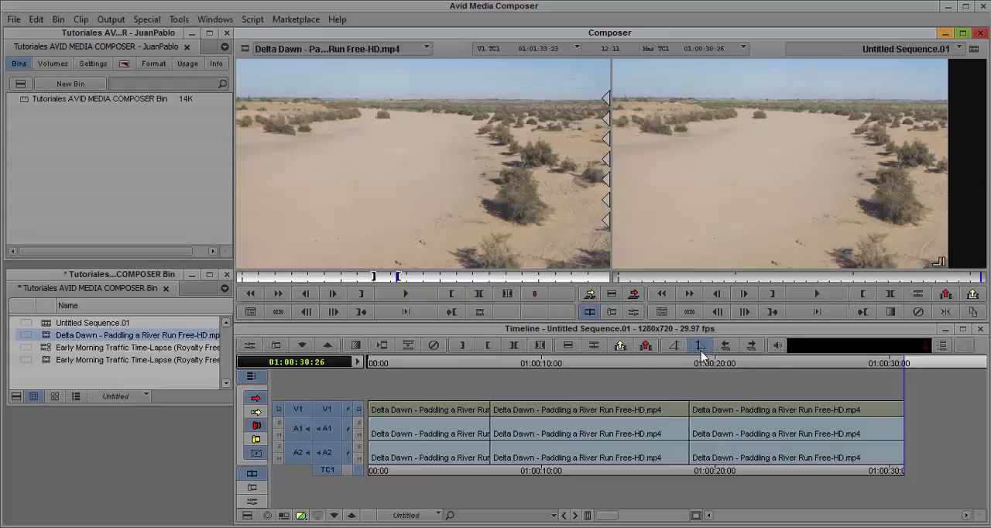
click(906, 366)
click(914, 362)
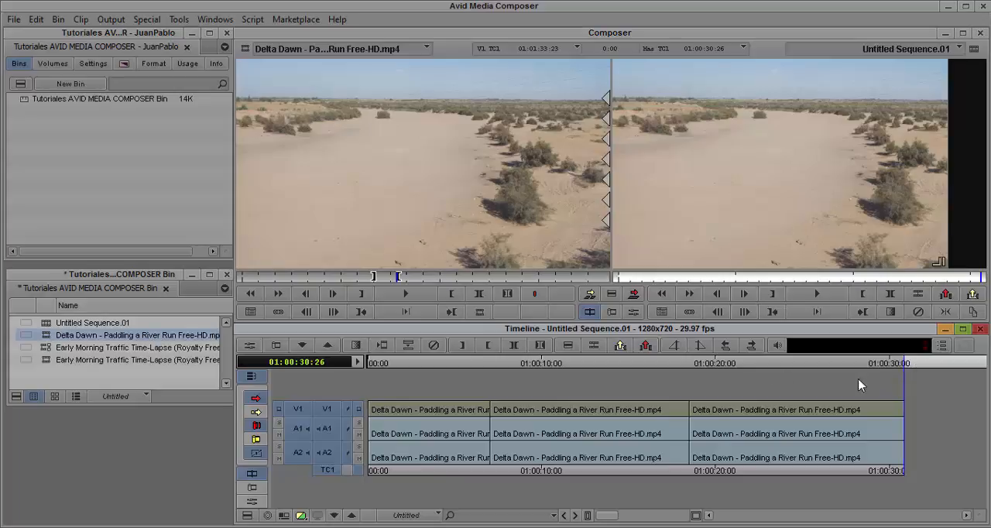
- Mark the source clip from 01:02:00:05 to 01:02:08:03
click(440, 279)
key(i)
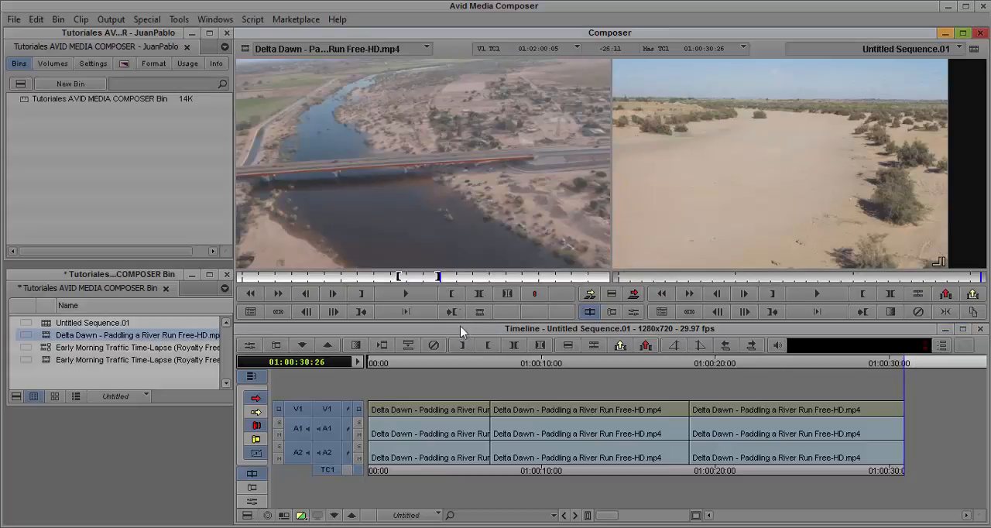
click(454, 280)
key(o)
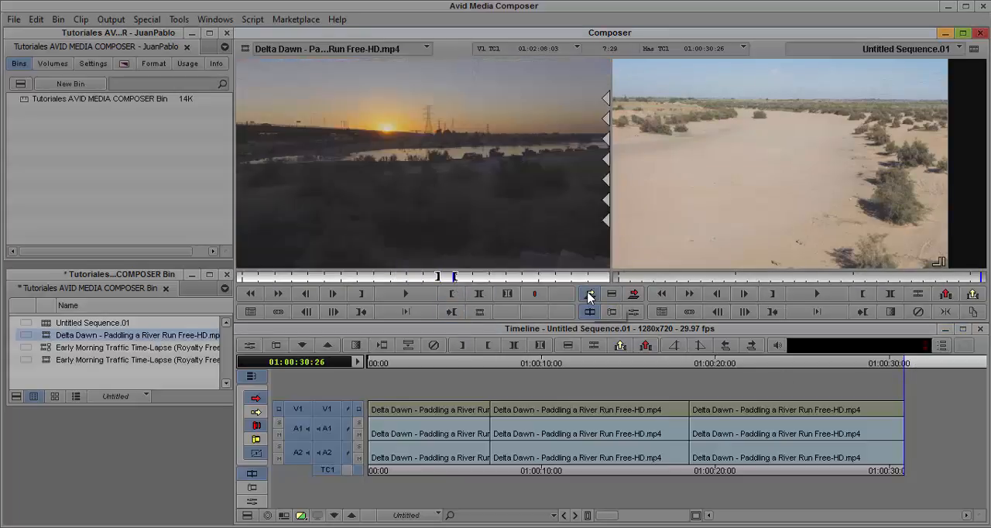
- Splice the marked source segment in at the sequence's end and undo the edit
click(591, 294)
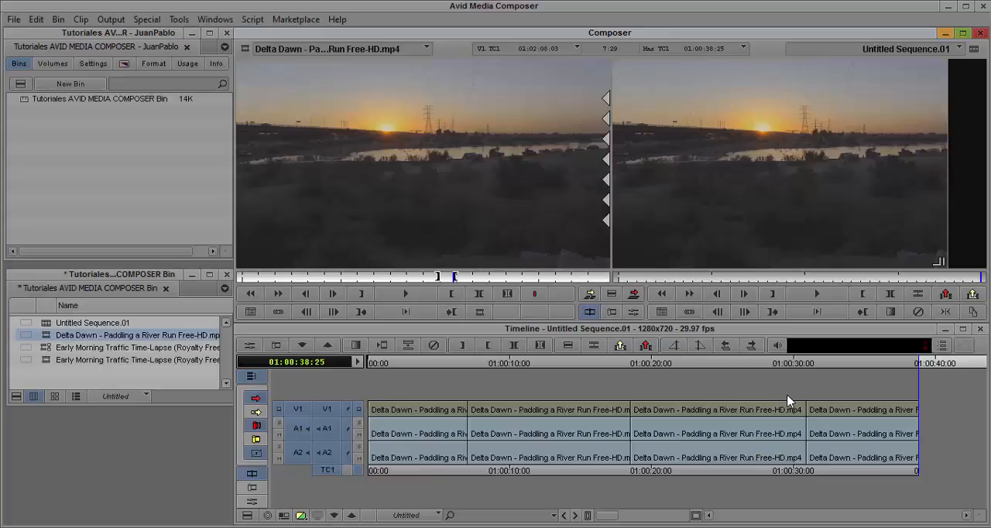
key(ctrl+z)
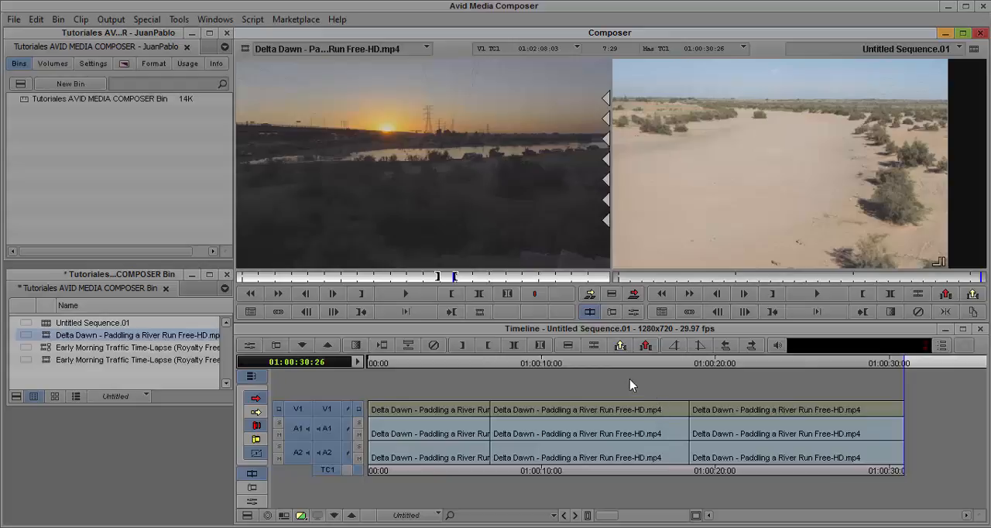
- Overwrite the marked source segment into the middle clip at 01:00:10:25, return to 01:00:09:29 and undo the overwrite
click(571, 365)
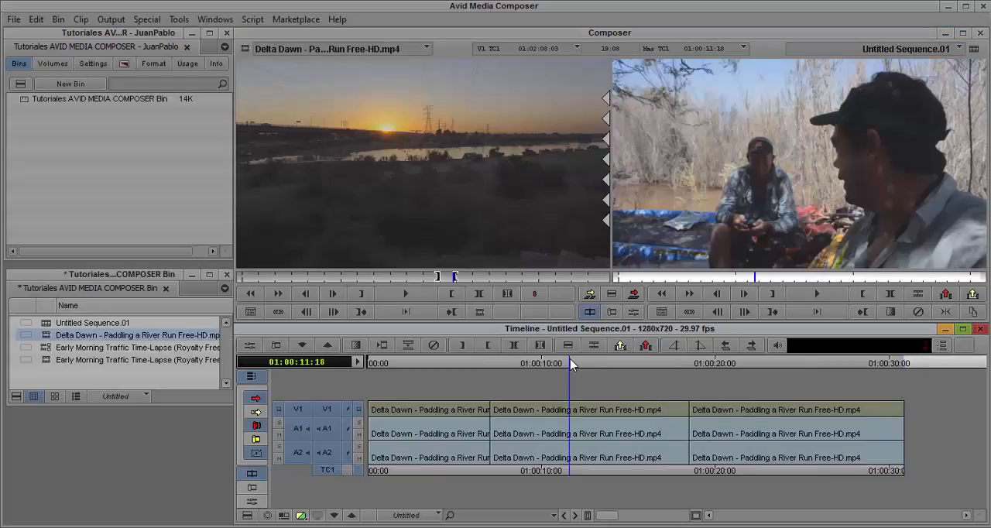
drag(571, 365, 556, 364)
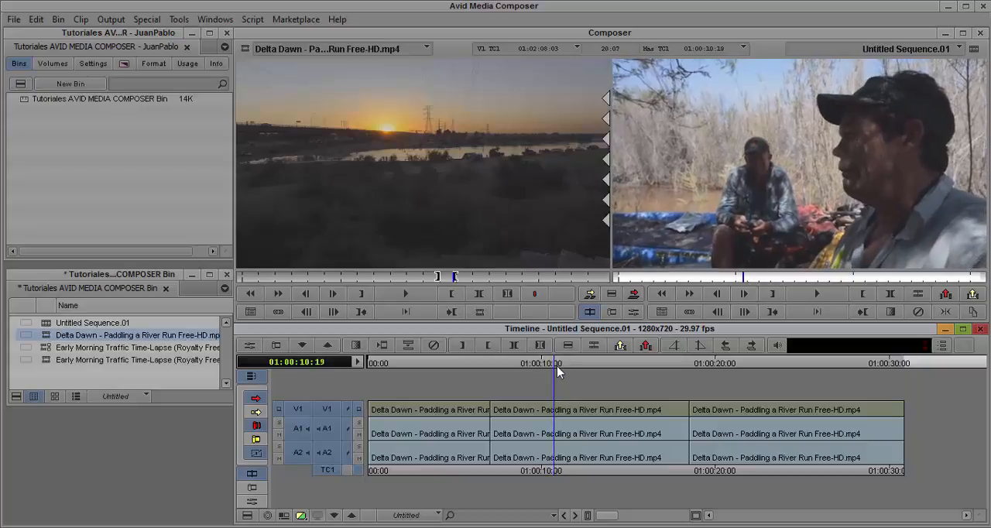
click(636, 295)
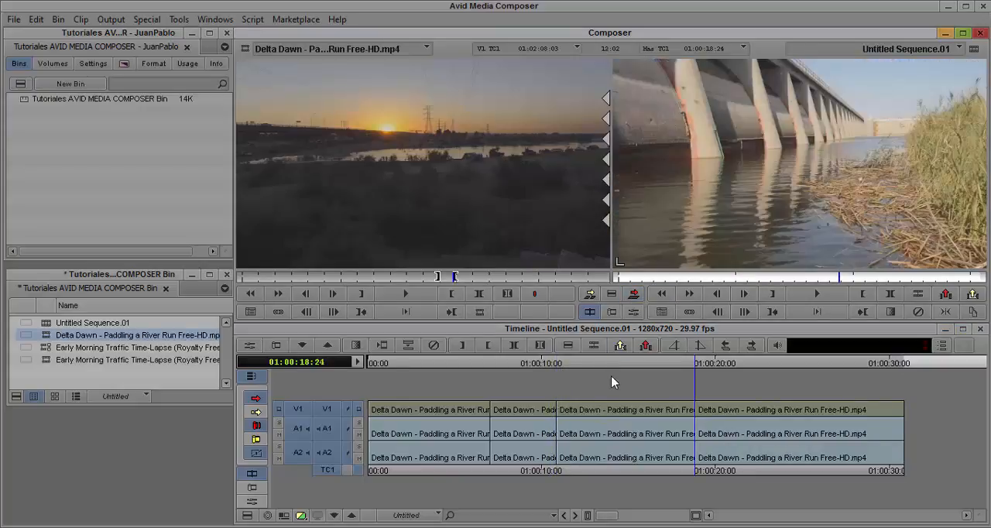
click(546, 367)
mouse_move(550, 371)
mouse_down()
mouse_move(567, 377)
mouse_move(533, 374)
mouse_move(619, 380)
mouse_move(542, 378)
mouse_up()
key(ctrl+z)
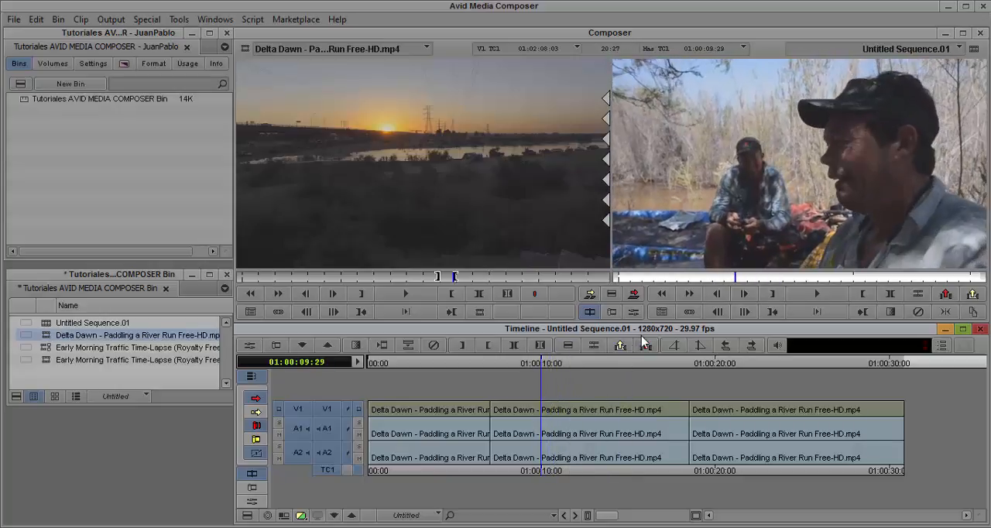
- Overwrite the marked source segment at 01:00:09:29, check the leftover piece at 01:00:18:07 and undo the edit
click(635, 295)
click(635, 295)
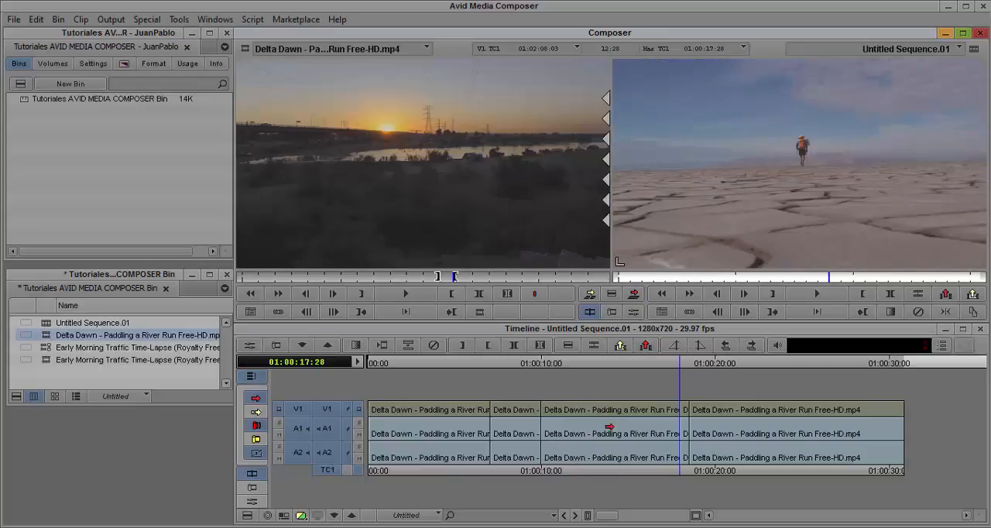
click(685, 364)
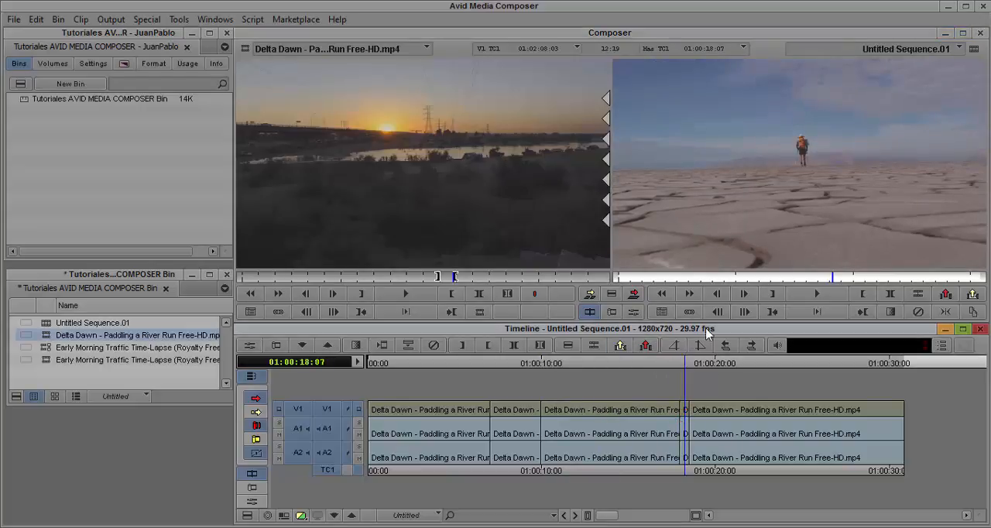
key(ctrl+z)
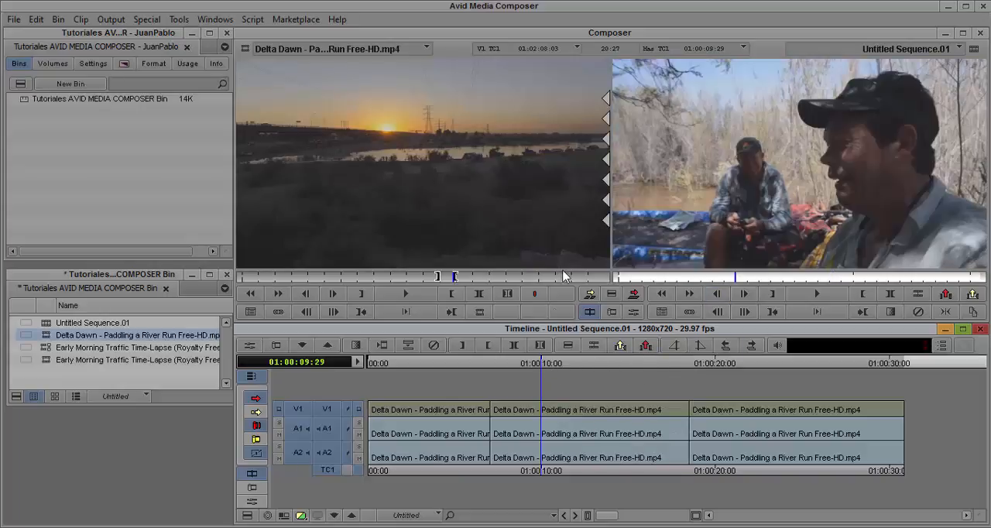
- Splice the marked source segment in at 01:00:09:29, review it from its first frame and undo the splice
click(590, 299)
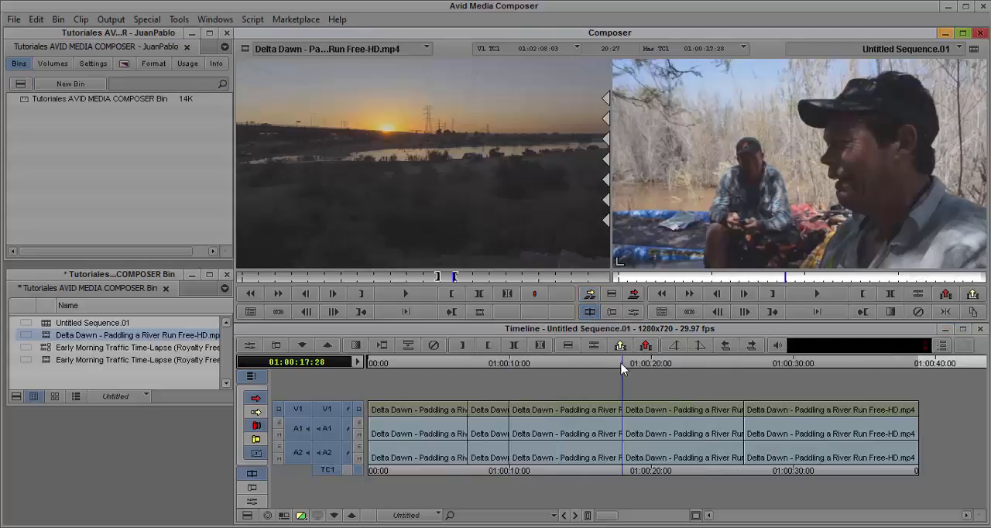
drag(624, 367, 509, 368)
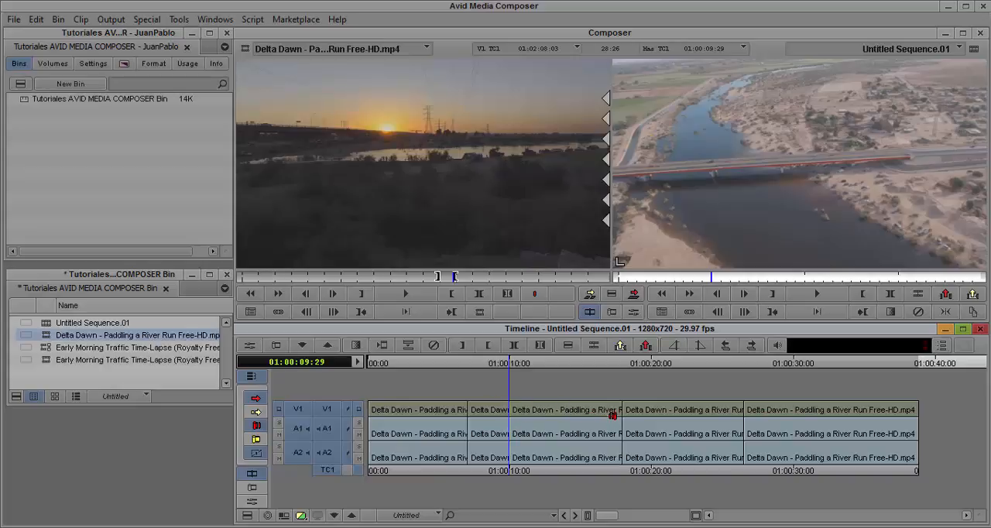
key(ctrl+z)
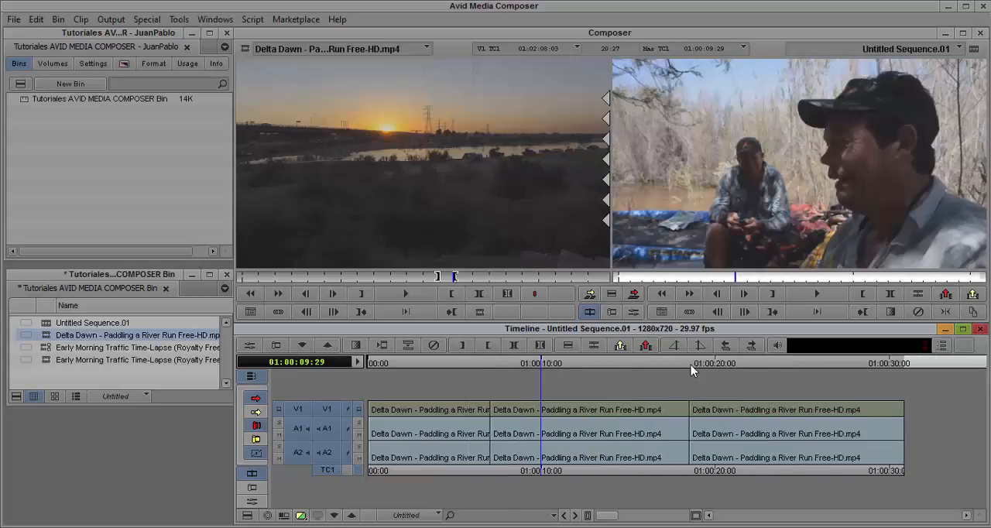
- Splice the marked source segment in at 01:00:18:16, beside the cut between the second and third clips, and undo it
click(690, 364)
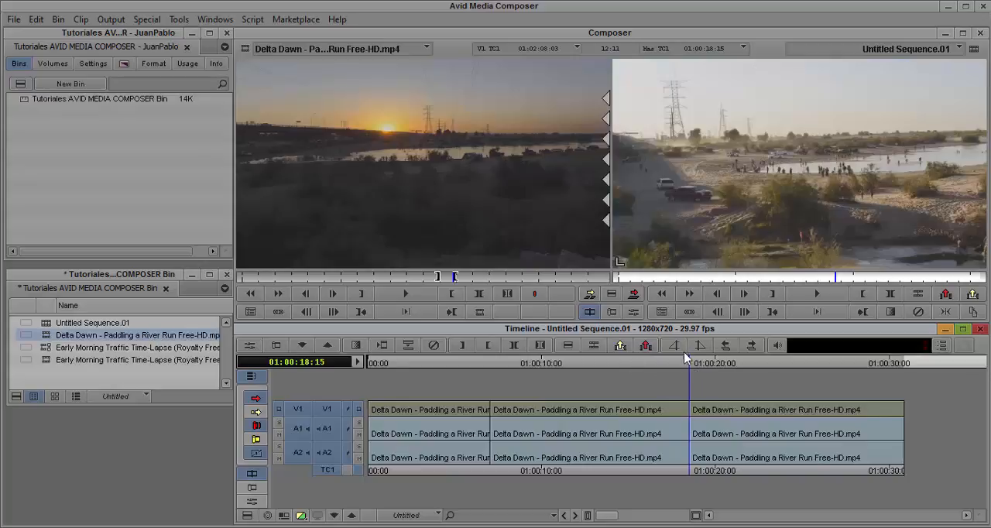
click(693, 364)
drag(693, 364, 691, 365)
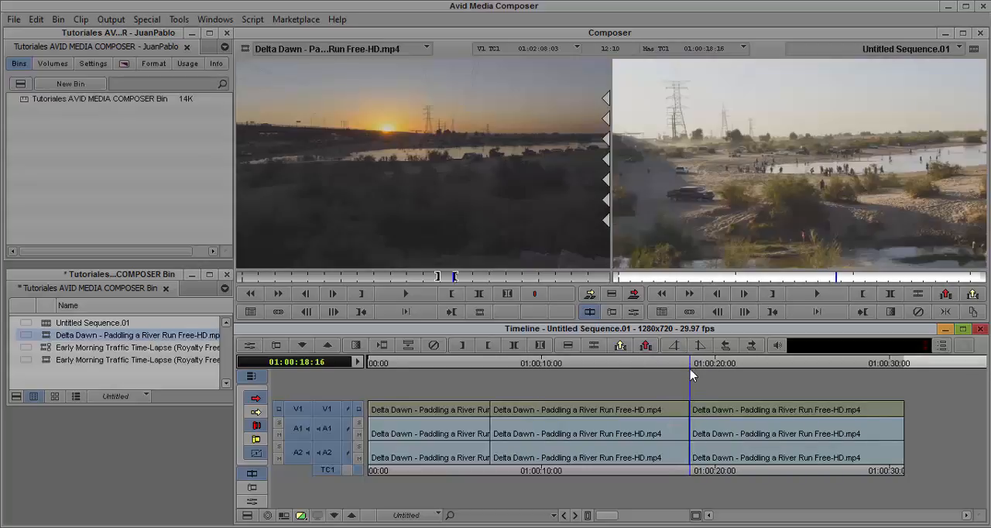
click(590, 294)
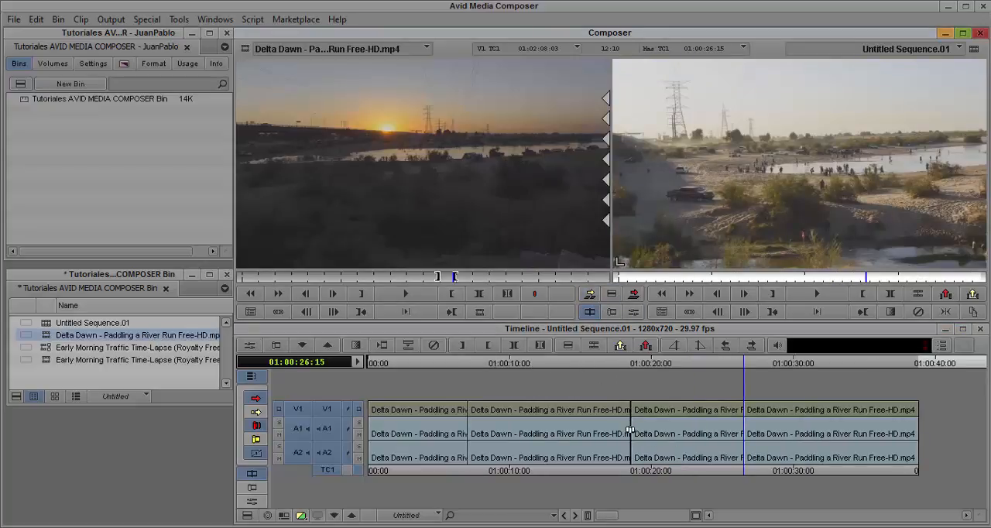
click(646, 345)
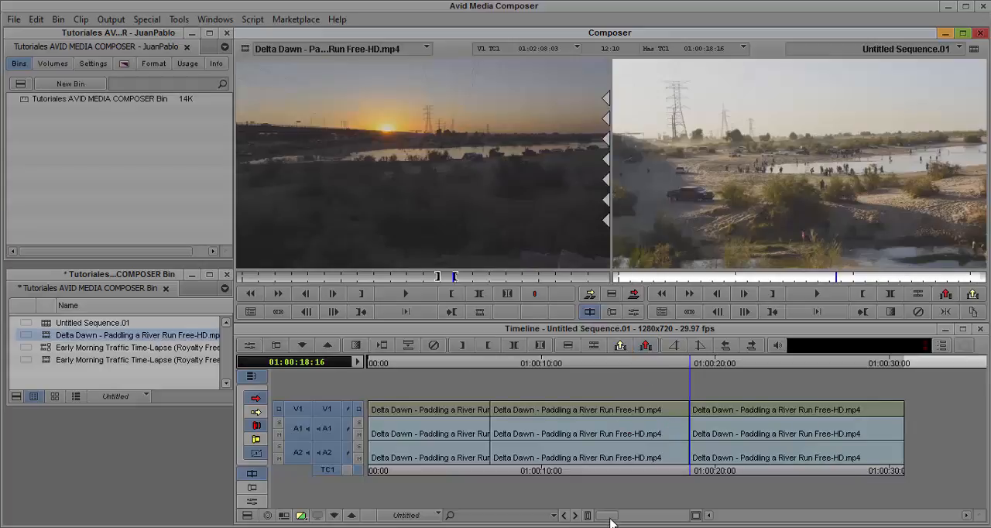
- Zoom the timeline in around the cut near 01:00:18:16 and back out to the whole sequence
drag(610, 522, 686, 514)
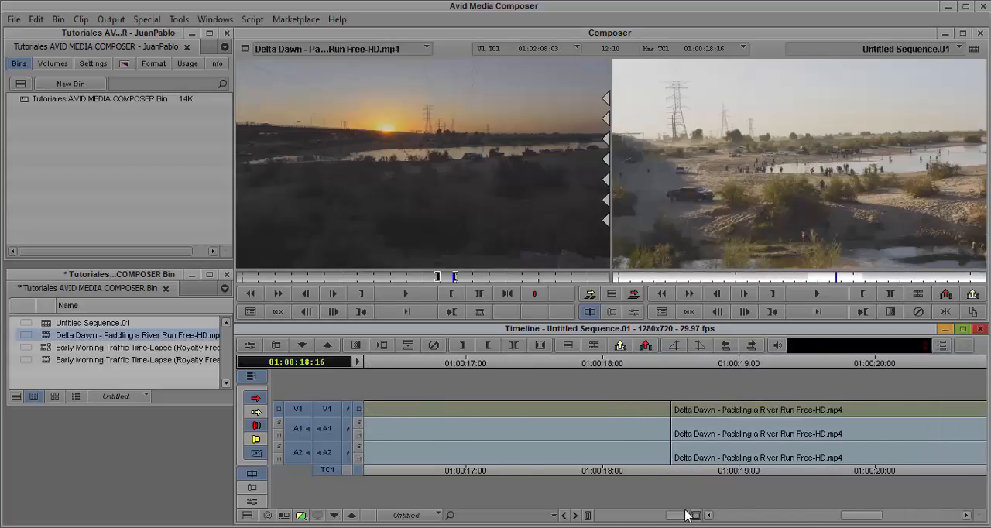
drag(875, 516, 592, 512)
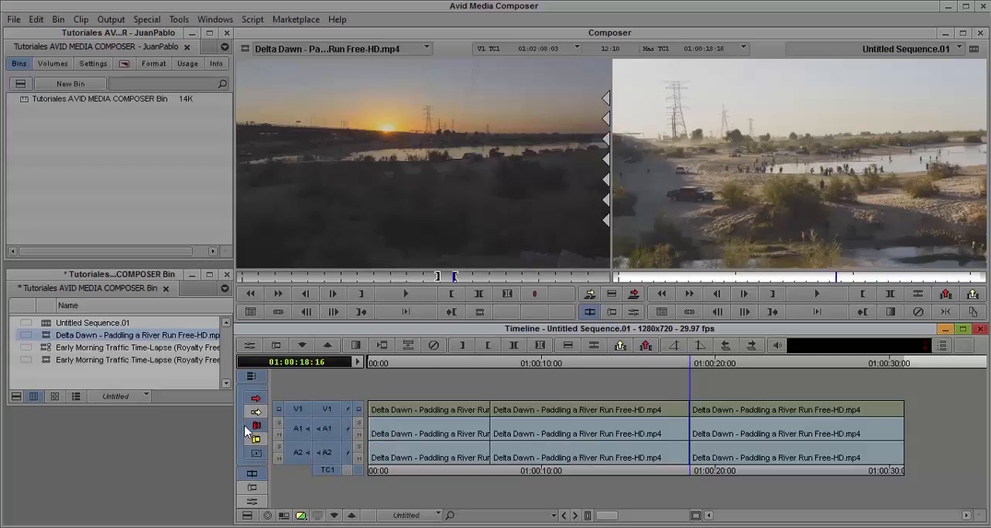
- Turn off the Smart Tool and scrub across the timeline clips, ending at 01:00:19:18
click(265, 390)
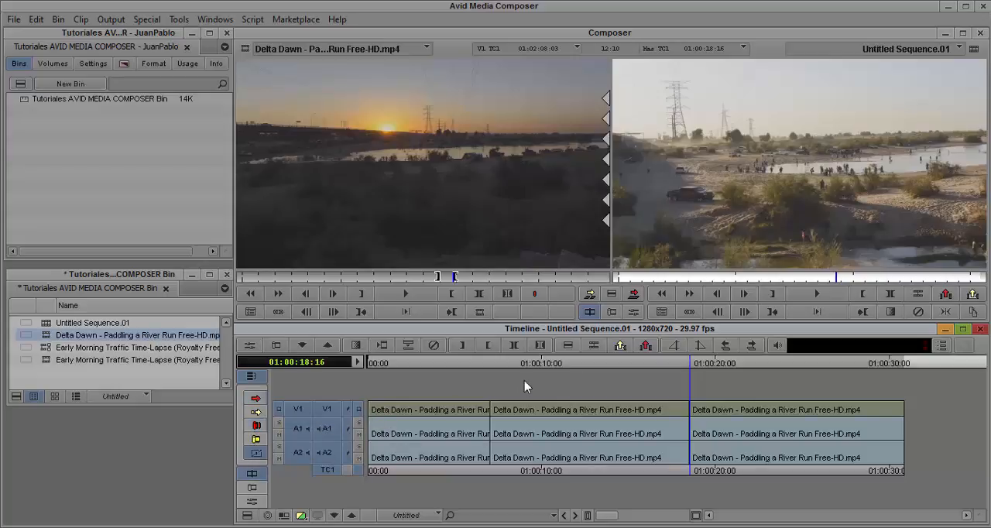
click(539, 415)
mouse_move(539, 414)
mouse_down()
mouse_move(609, 417)
mouse_move(537, 410)
mouse_up()
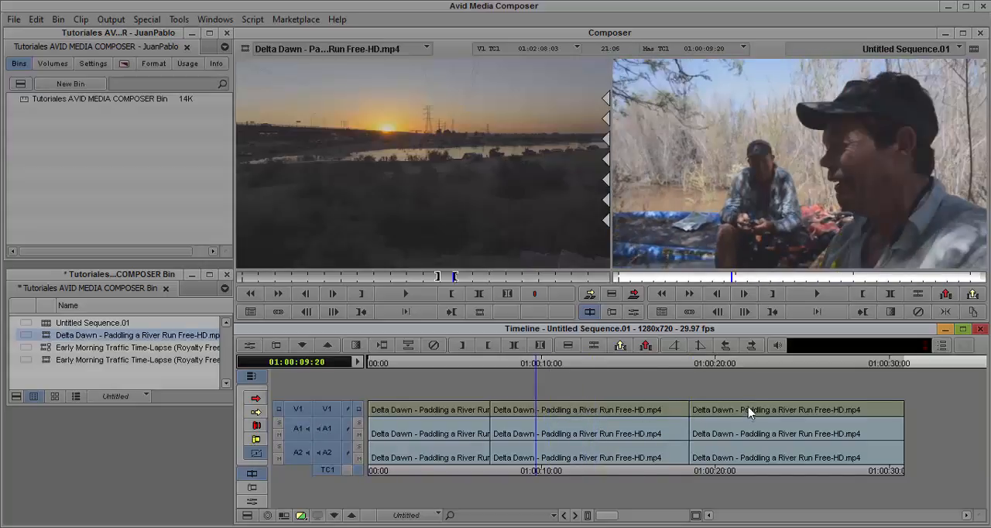
mouse_move(749, 411)
mouse_down()
mouse_move(744, 419)
mouse_move(674, 404)
mouse_move(765, 404)
mouse_up()
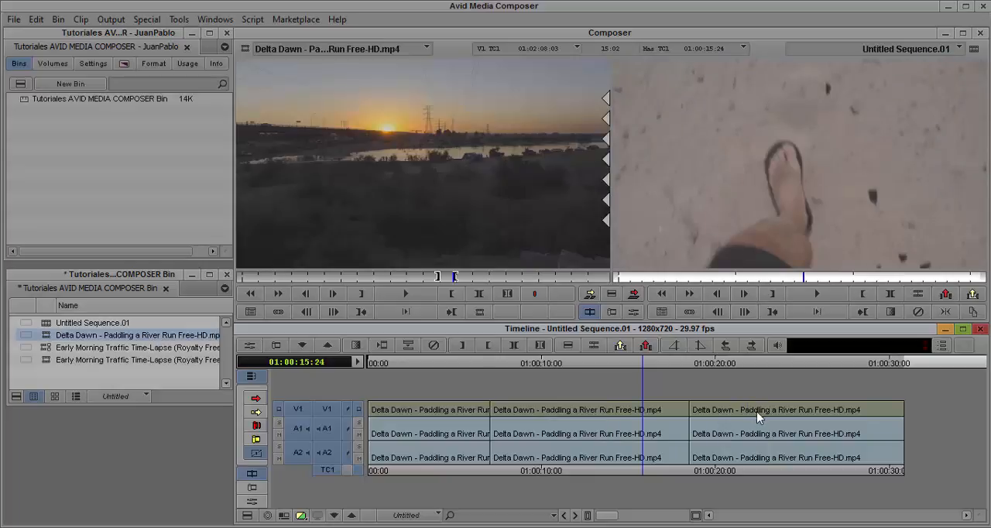
drag(756, 411, 773, 427)
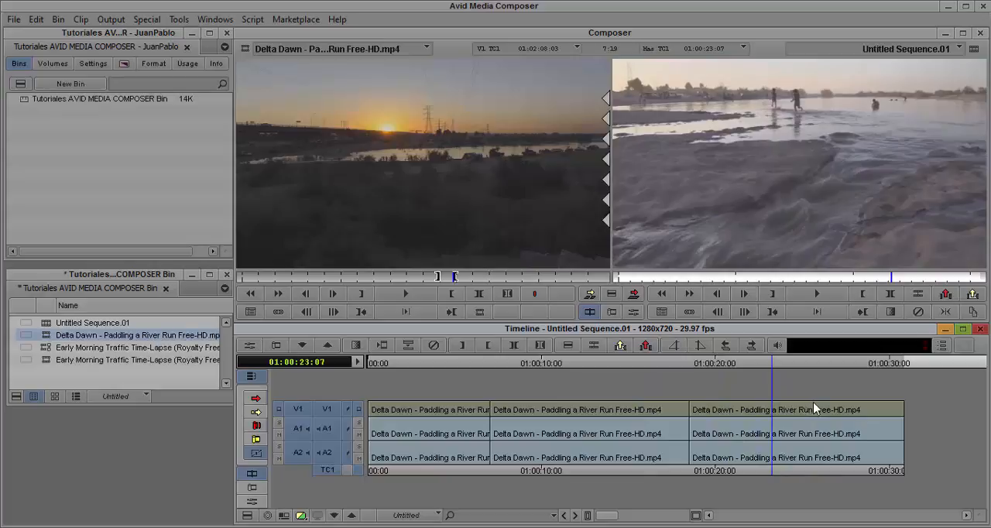
drag(841, 424, 708, 427)
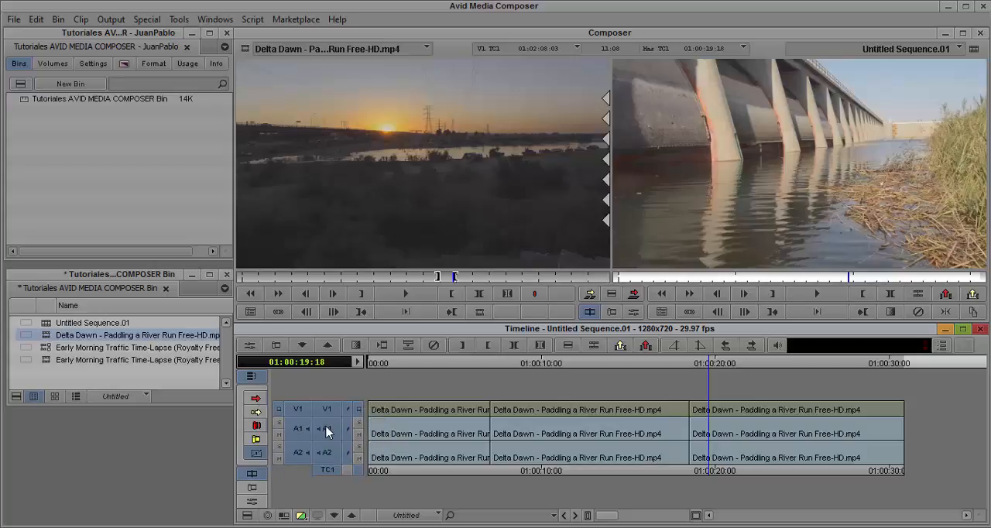
- Enable the Lift/Overwrite and then the Extract/Splice-in segment mode, selecting the middle timeline clip with each
click(257, 400)
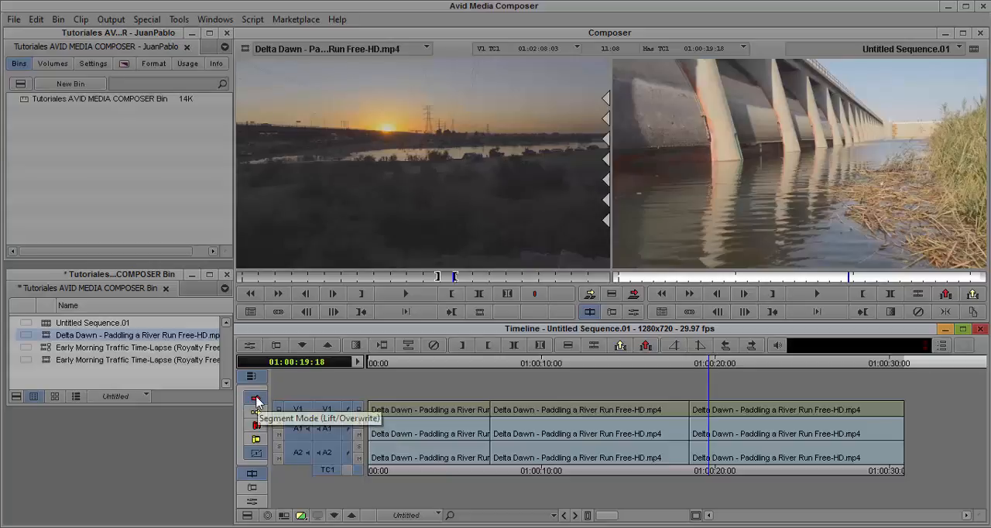
click(572, 412)
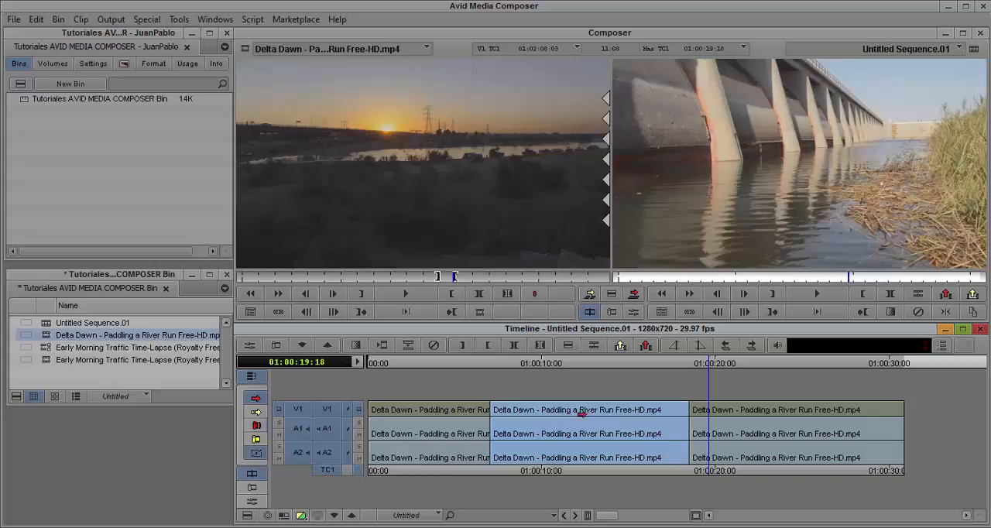
mouse_move(578, 414)
mouse_down()
mouse_move(630, 413)
mouse_move(529, 417)
mouse_move(564, 419)
mouse_up()
click(255, 414)
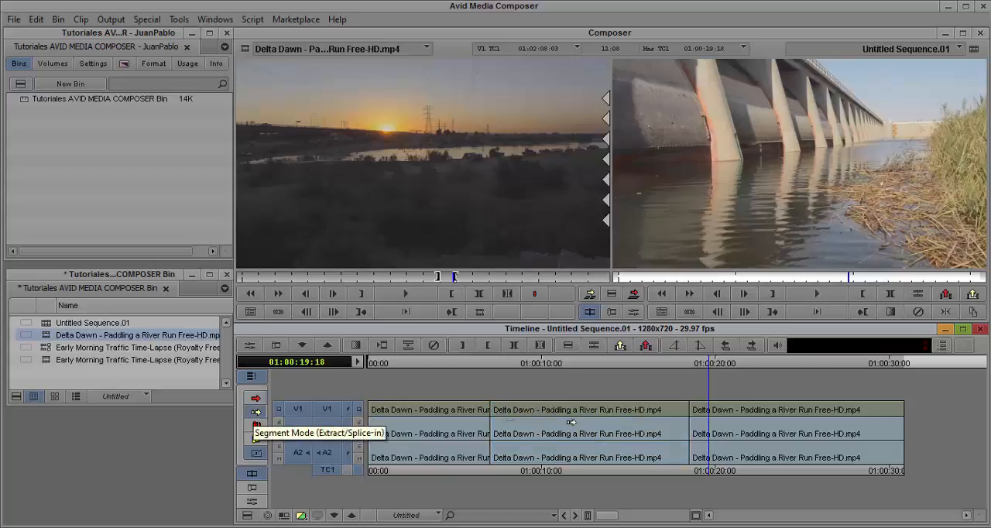
click(600, 419)
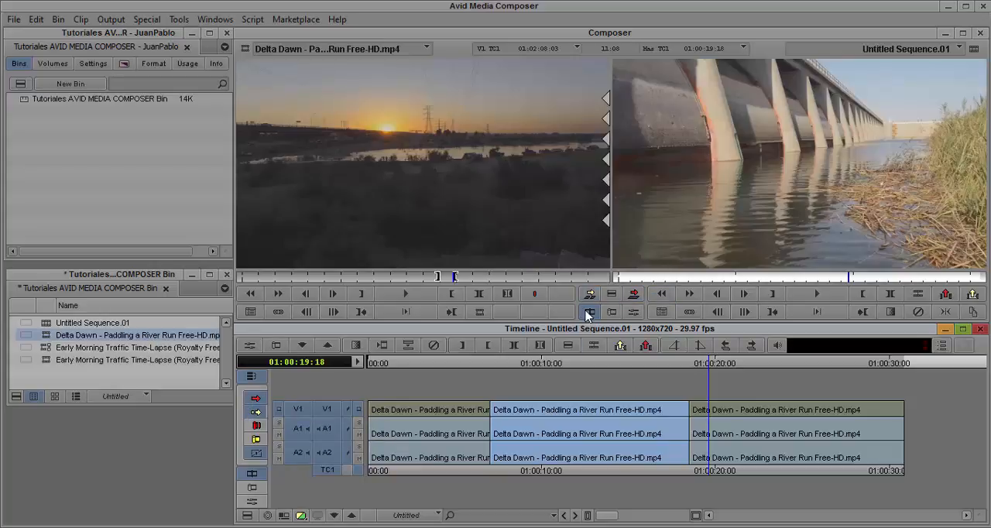
- Switch back to Lift/Overwrite segment mode, park at 01:00:11:25 and delete the selected middle clip, leaving a gap
click(253, 412)
click(574, 363)
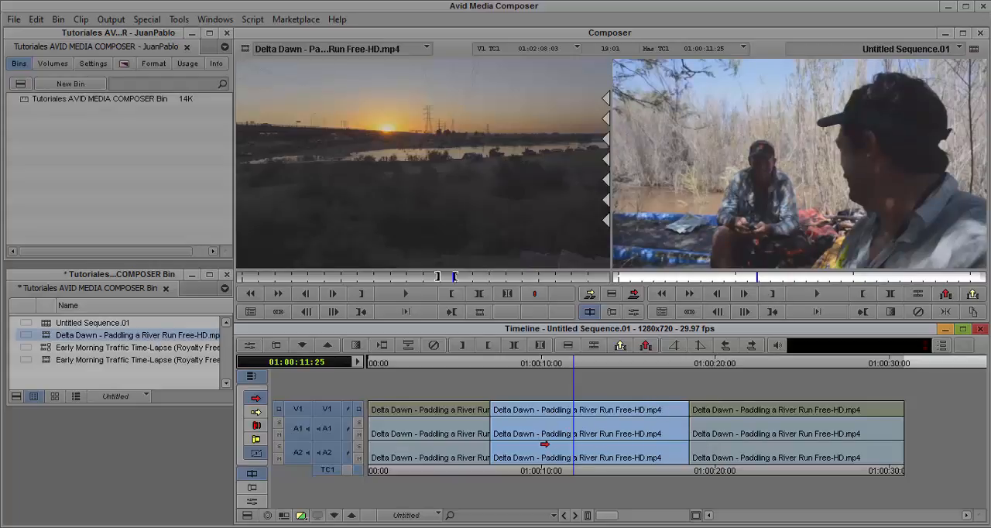
key(Delete)
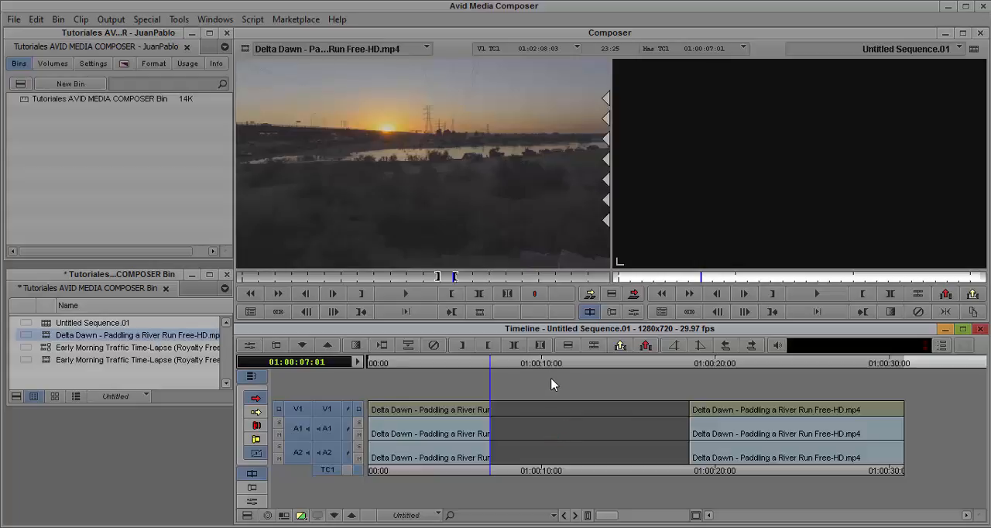
- Save the project, and undo the deletion of the middle timeline clip
key(ctrl+s)
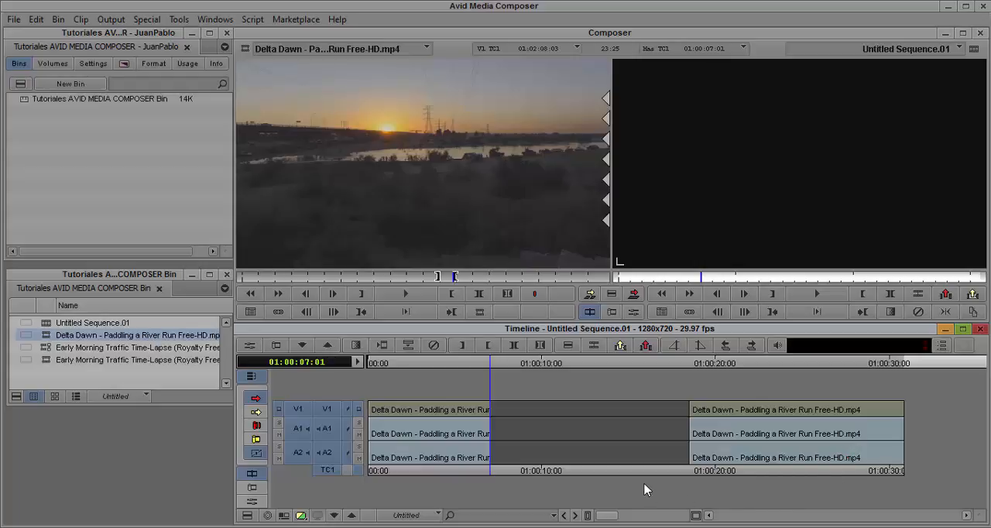
key(ctrl+z)
- Enable Extract/Splice-in segment mode, delete the middle clip so the gap closes, and undo the deletion
click(257, 412)
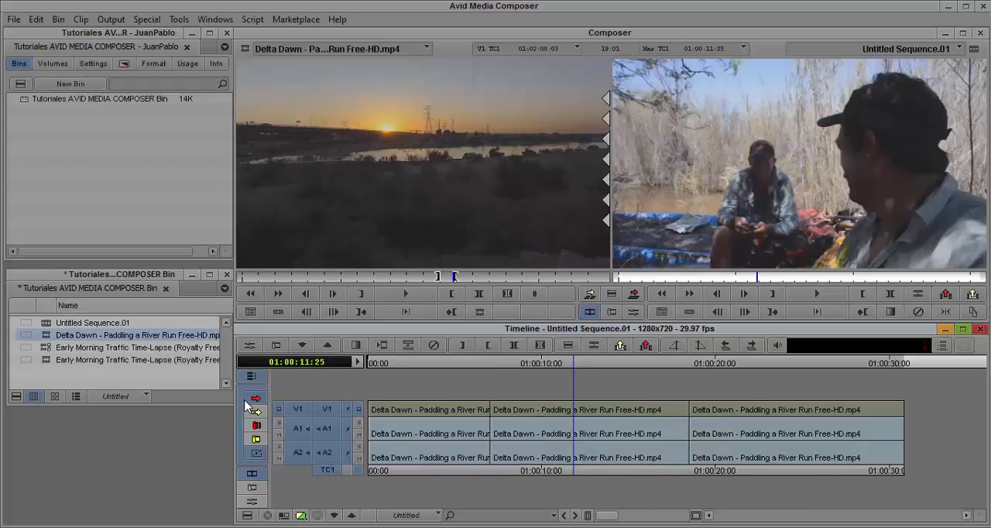
click(544, 409)
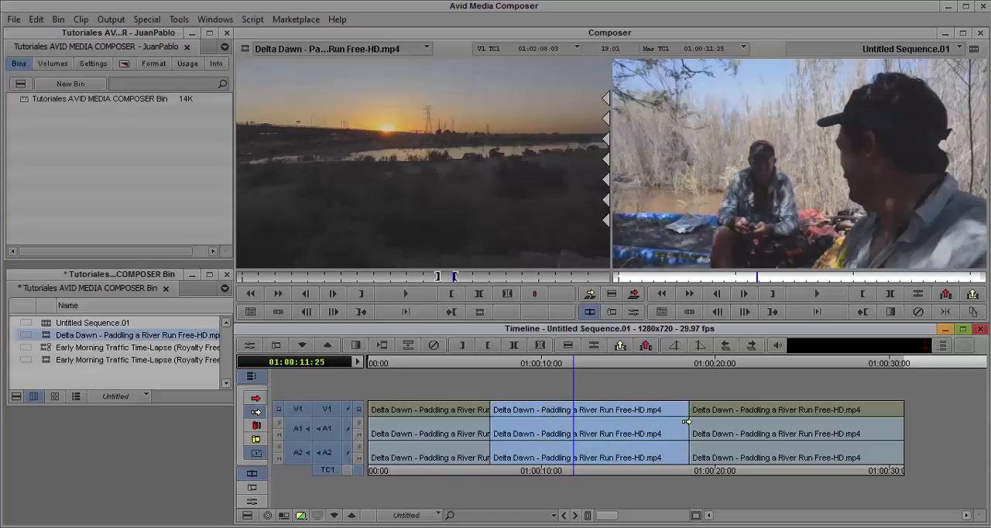
key(Delete)
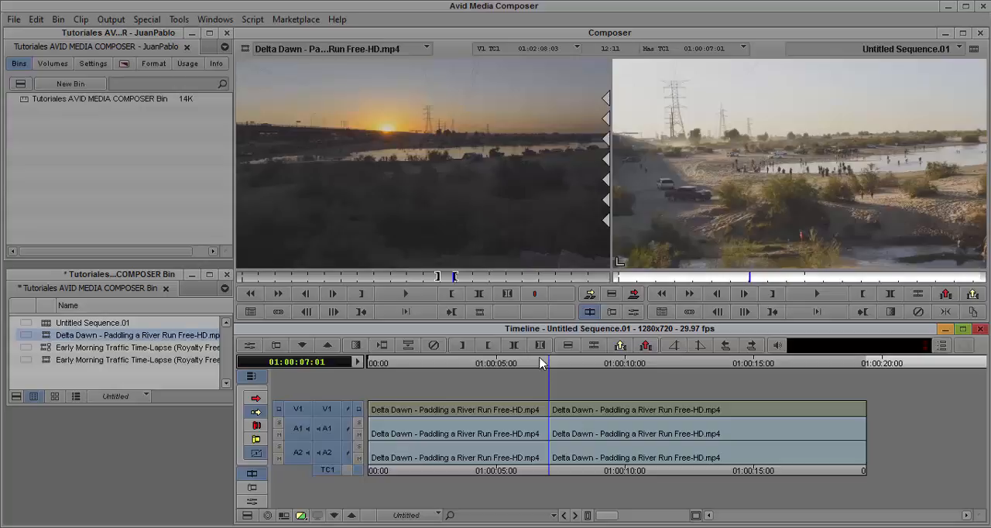
key(v)
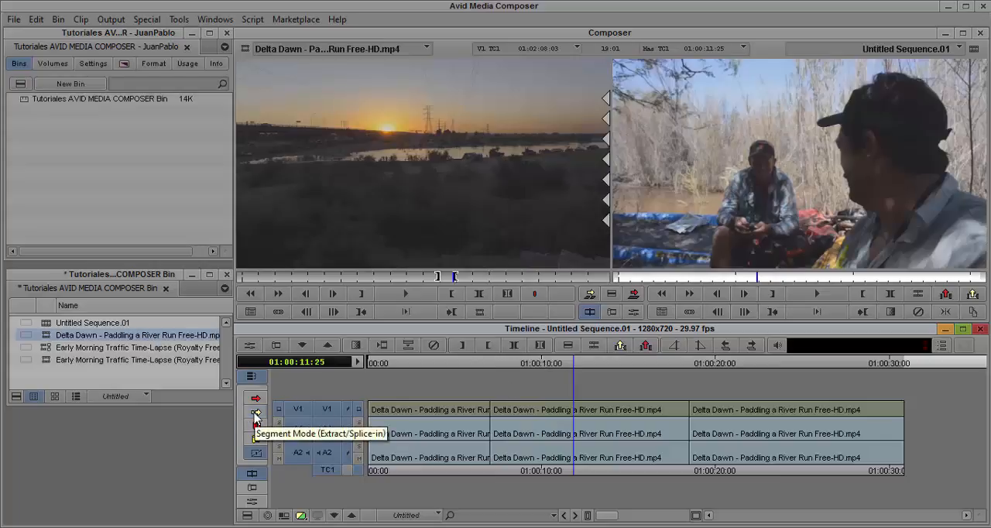
- In Lift/Overwrite segment mode, move the middle clip later over the start of the third clip, and undo the move
click(256, 399)
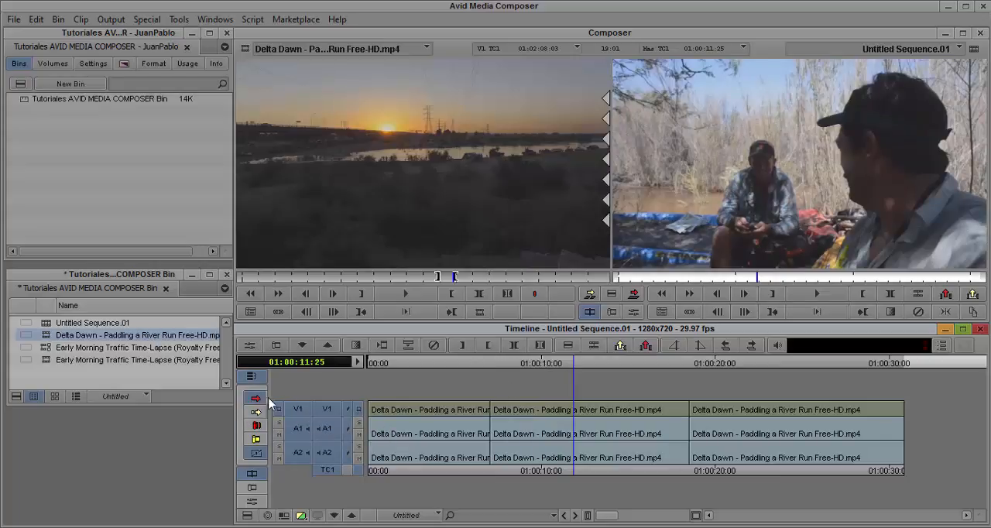
click(558, 411)
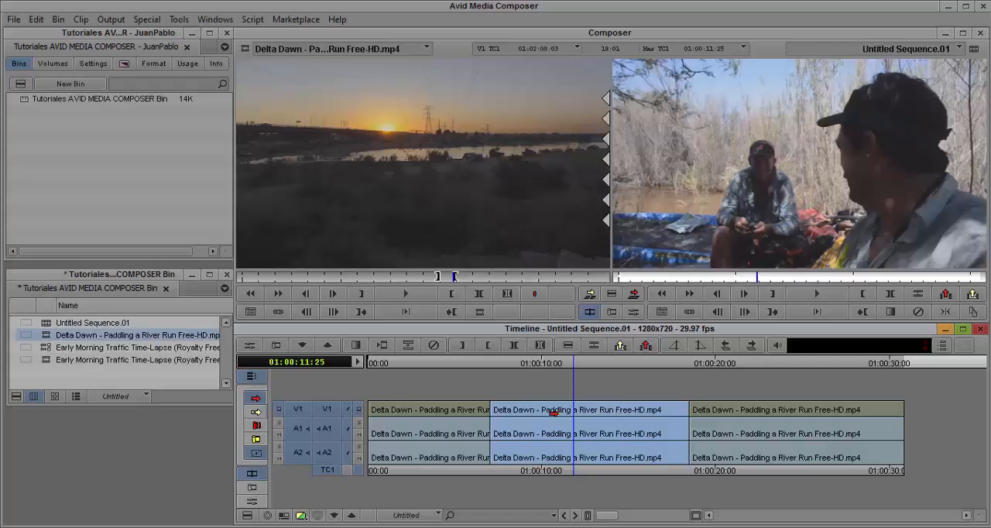
drag(554, 413, 595, 420)
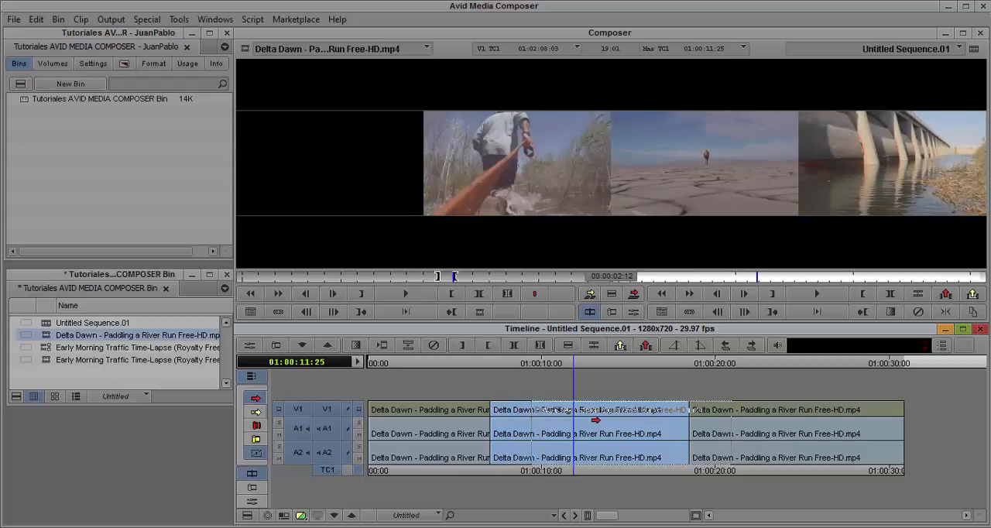
mouse_move(596, 419)
mouse_down()
mouse_move(571, 431)
mouse_move(604, 434)
mouse_up()
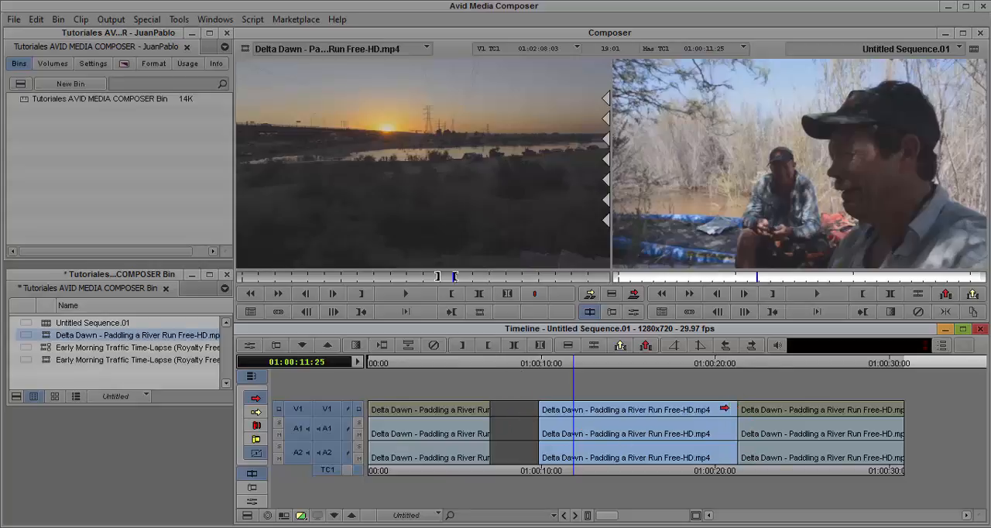
key(ctrl+z)
- Move the middle clip about 1:26 (seconds:frames) earlier over the end of the first clip, and undo the move
click(540, 414)
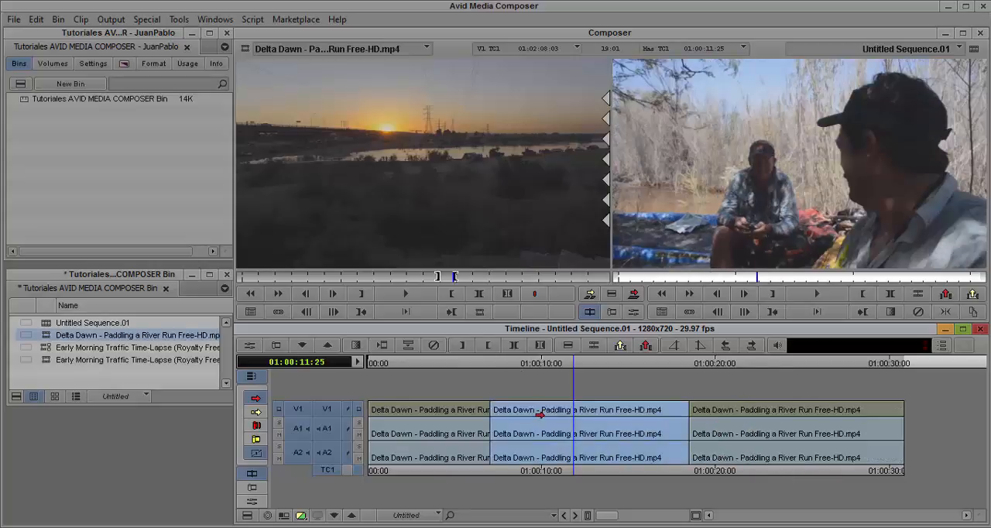
drag(536, 414, 507, 418)
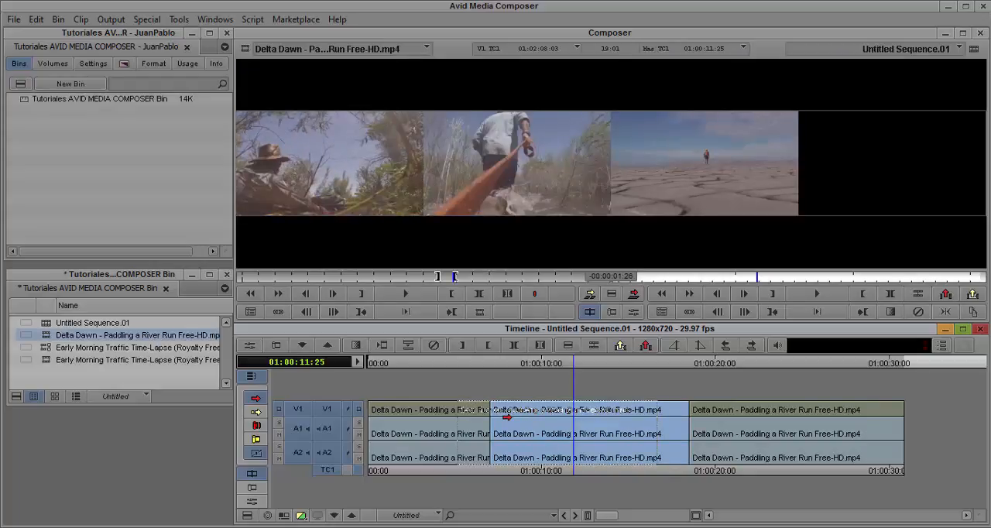
drag(507, 418, 474, 418)
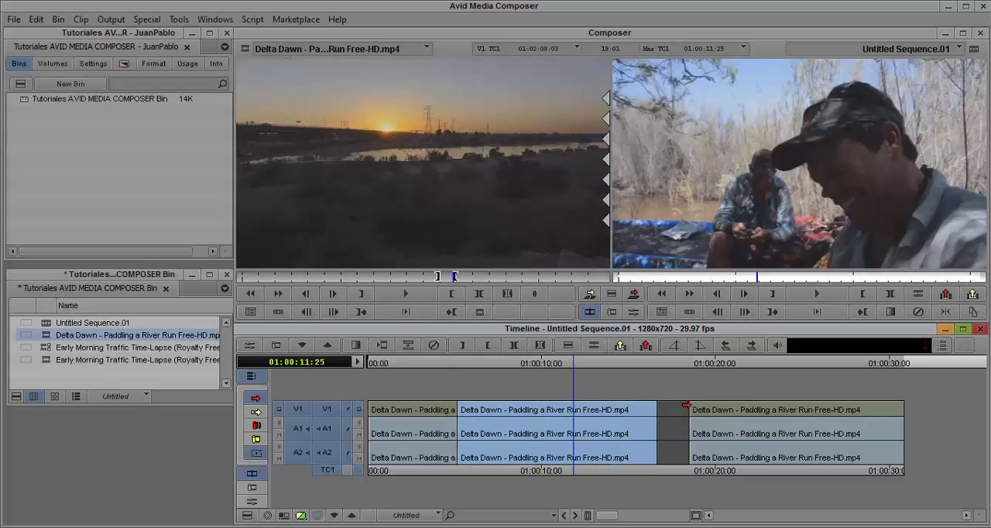
key(ctrl+z)
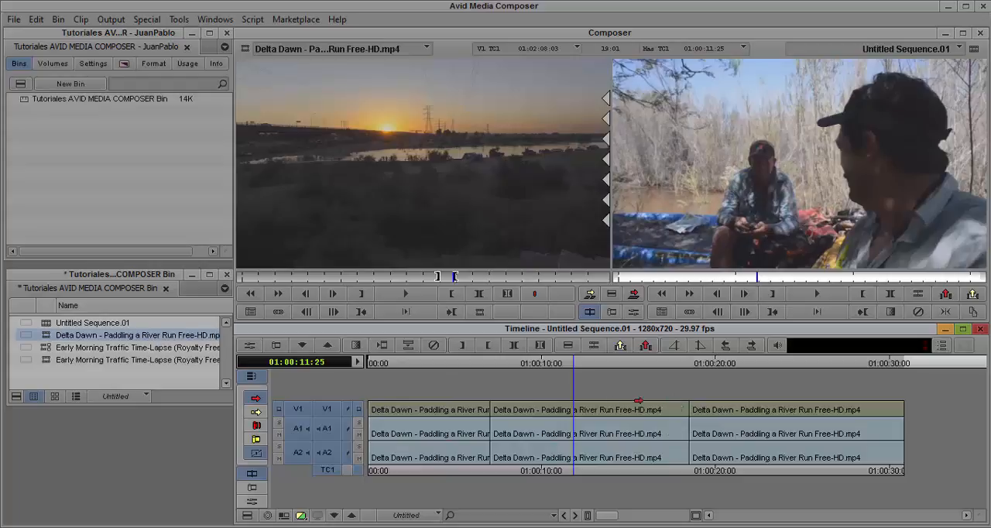
- In Extract/Splice-in segment mode, try moving the middle clip later and then earlier into the first clip, and undo the move
click(256, 414)
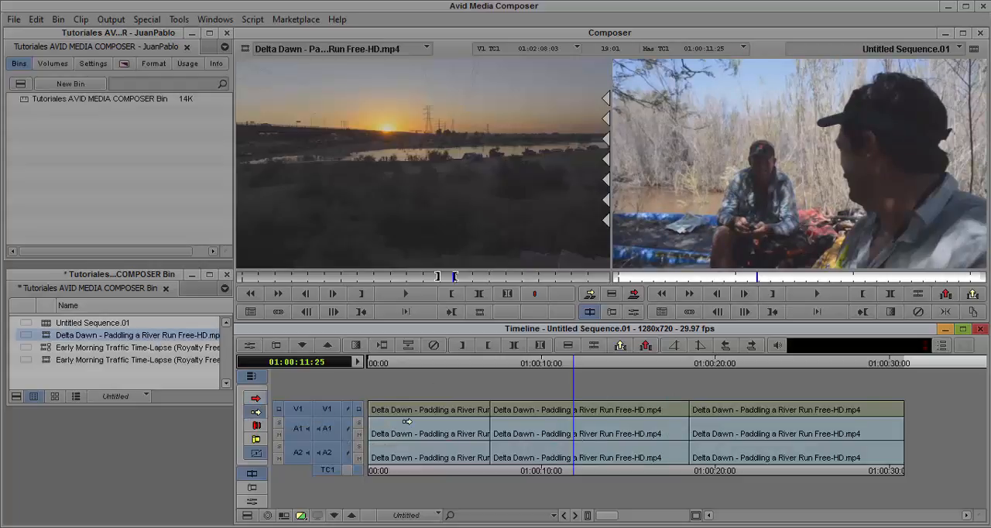
click(568, 415)
drag(568, 415, 637, 434)
drag(546, 415, 623, 418)
drag(544, 403, 556, 419)
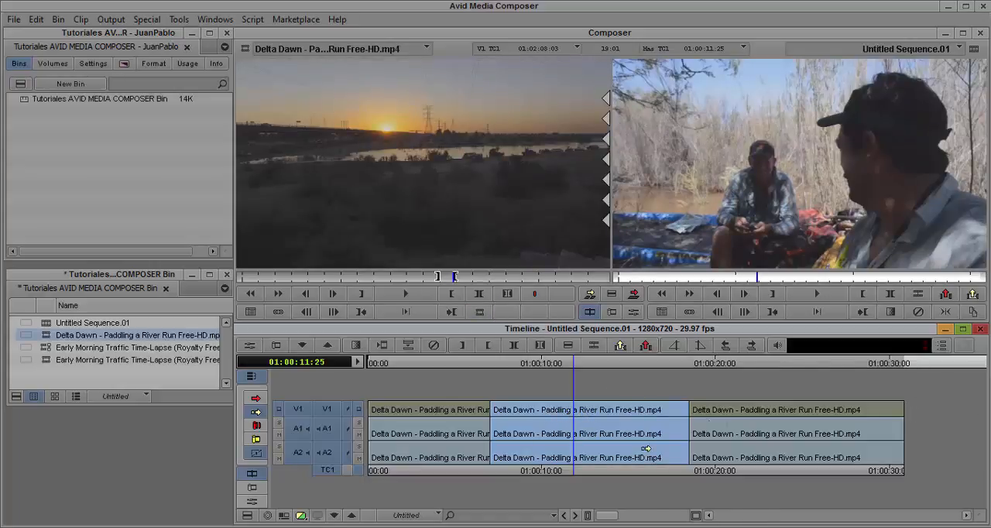
drag(558, 411, 527, 411)
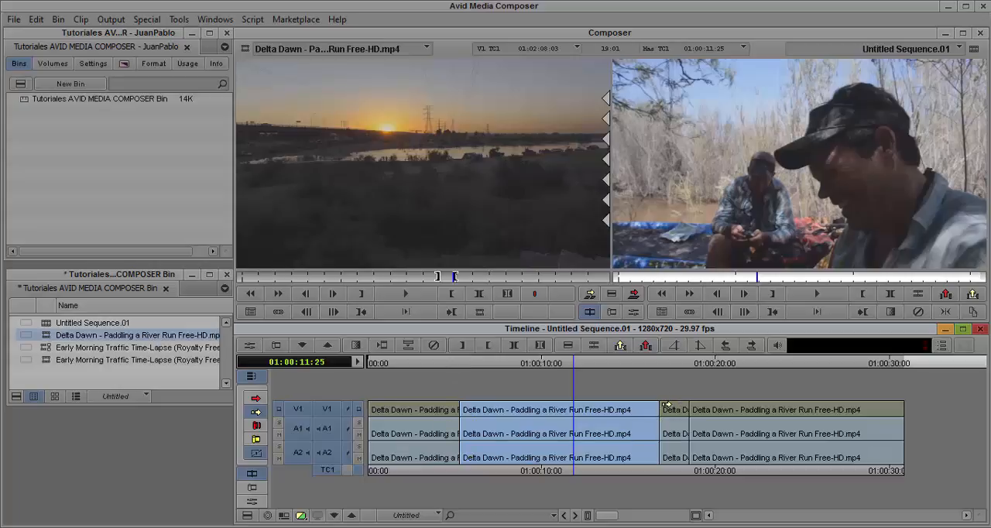
key(ctrl+z)
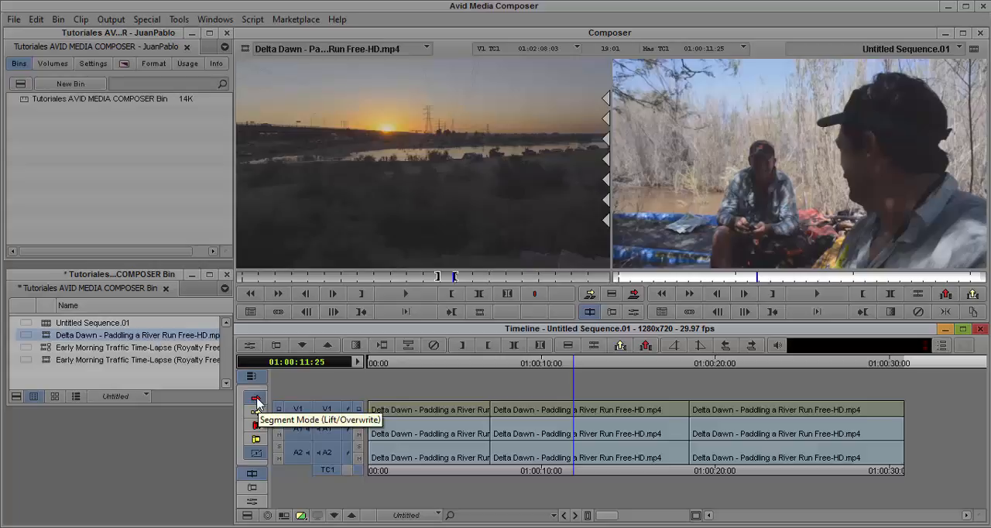
- Back in Lift/Overwrite segment mode, move the middle clip later and then delete it, undoing each change
click(608, 430)
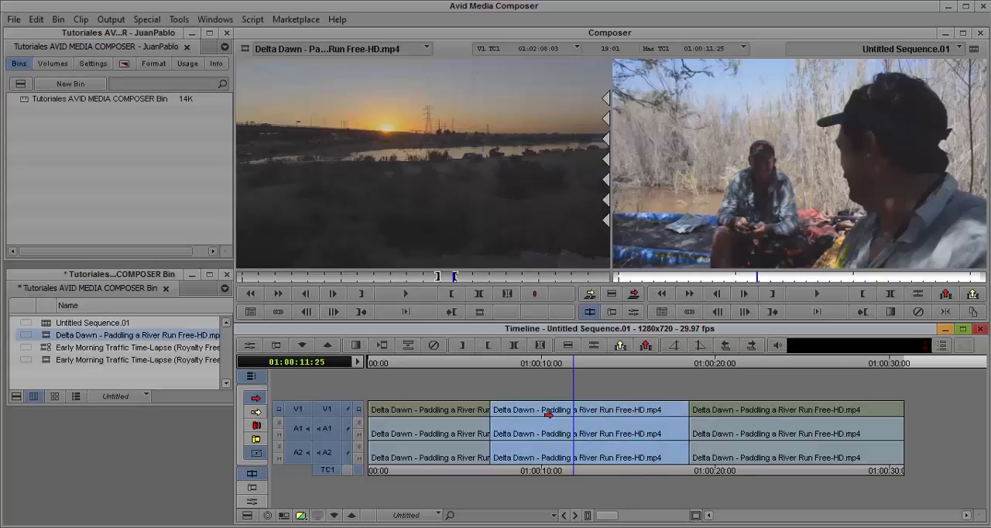
drag(549, 415, 589, 424)
key(ctrl+z)
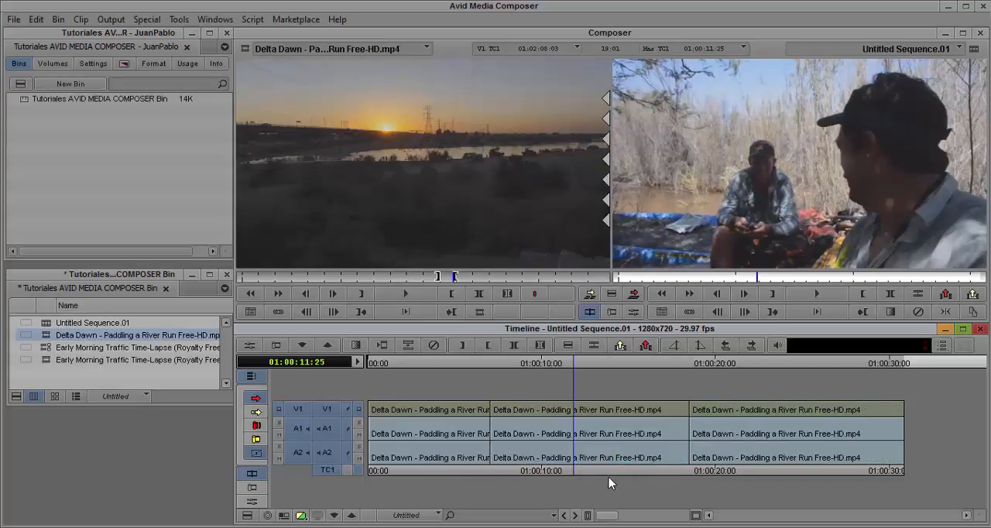
click(540, 411)
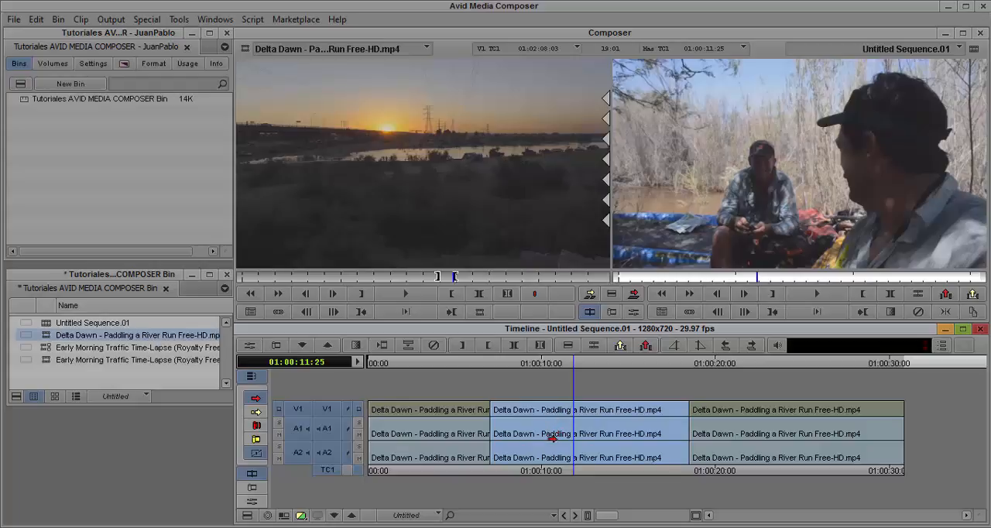
key(Delete)
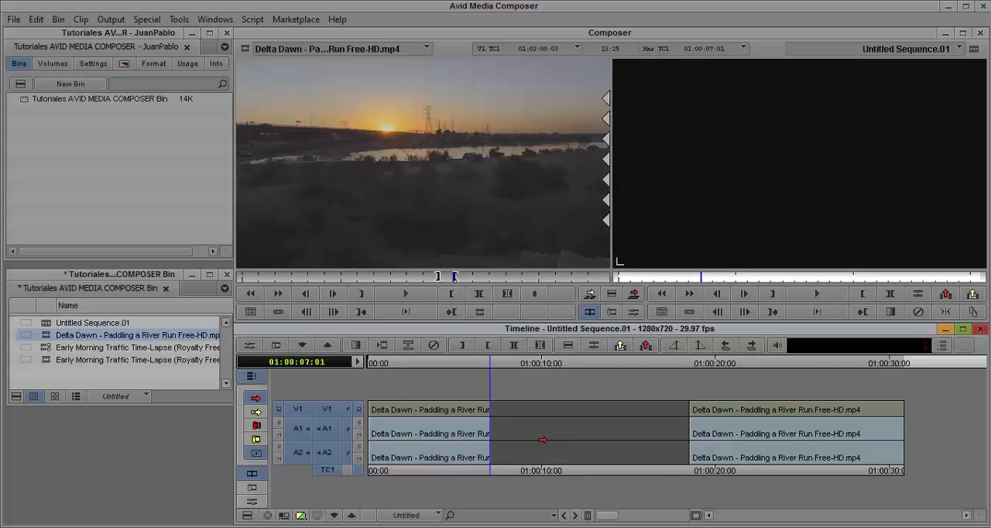
key(ctrl+z)
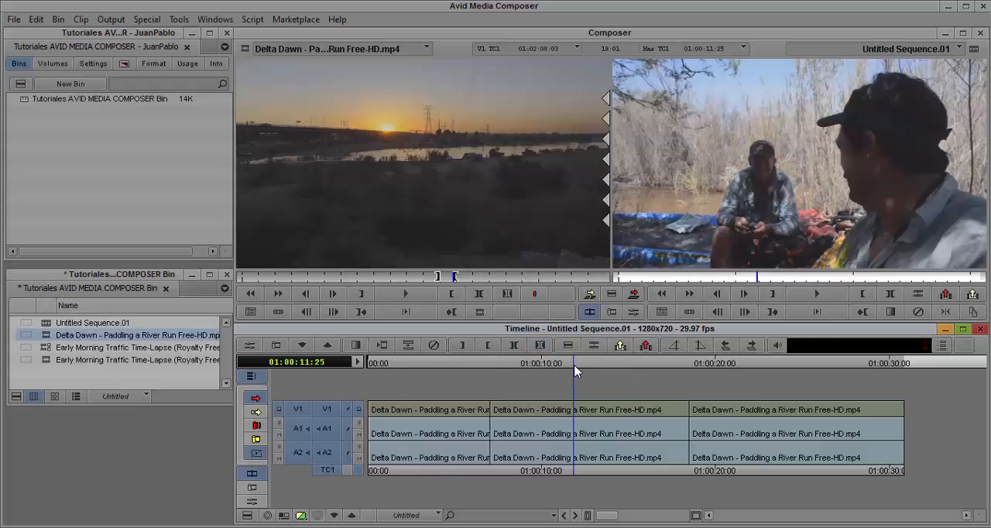
- Park at 01:00:12:03, split the middle clip there with Add Edit, select its first part, and undo the split
drag(574, 372, 580, 374)
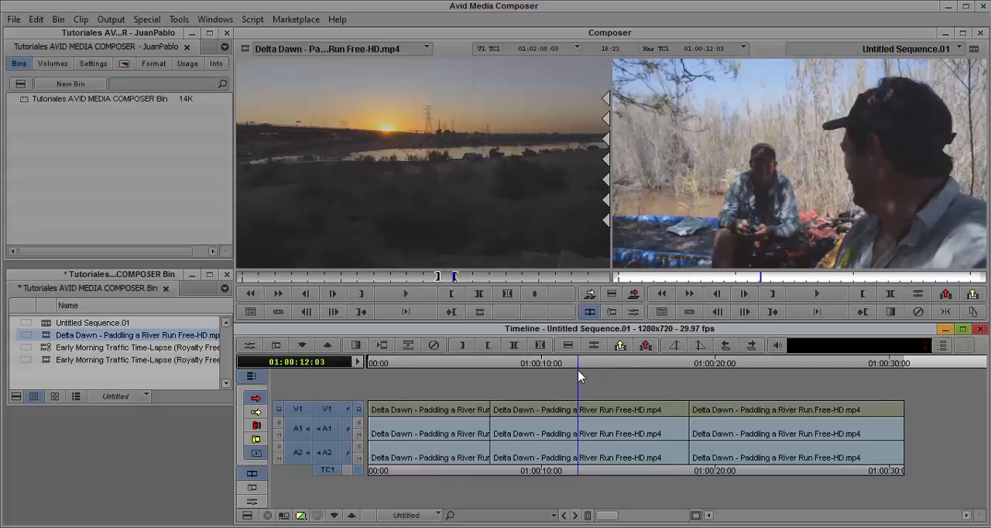
mouse_move(579, 367)
mouse_down()
mouse_move(568, 374)
mouse_move(580, 376)
mouse_move(562, 376)
mouse_move(582, 374)
mouse_up()
click(594, 353)
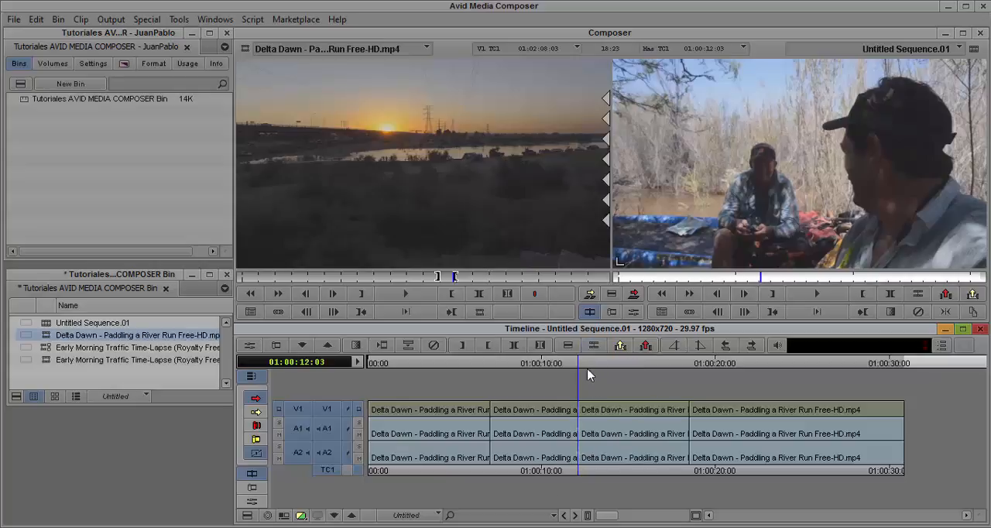
drag(581, 363, 596, 371)
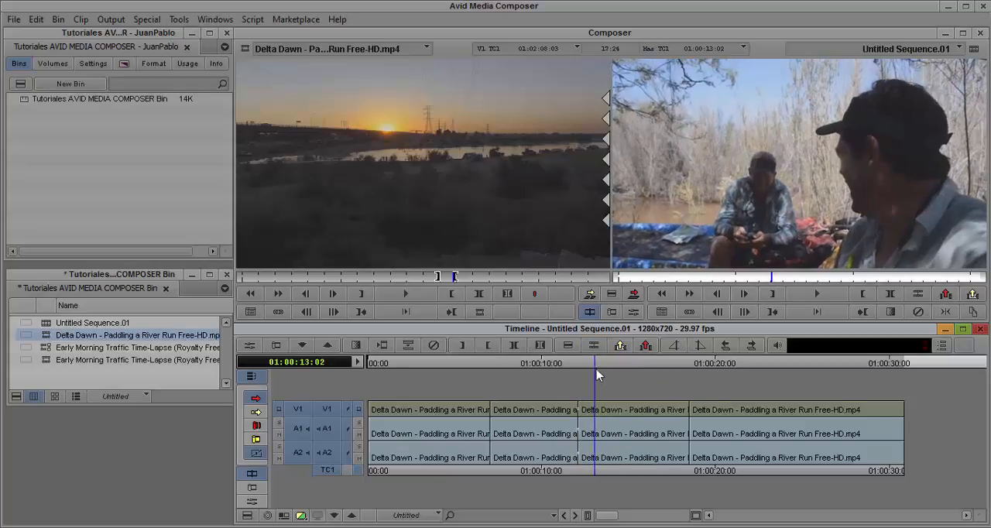
click(559, 413)
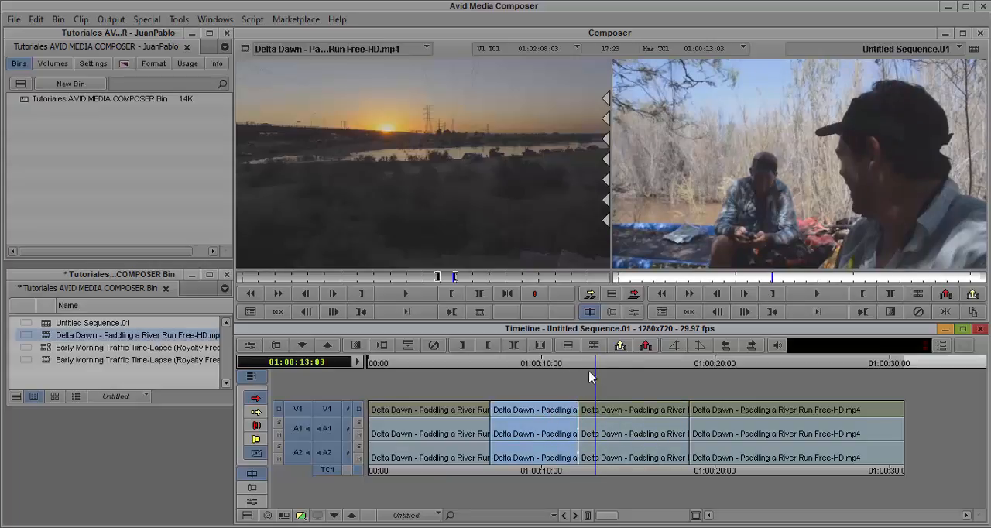
key(ctrl+z)
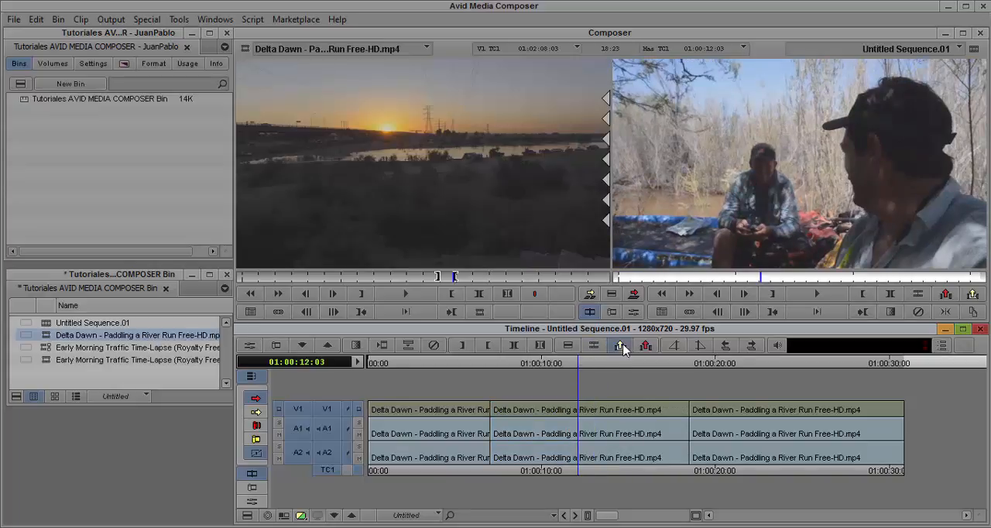
- Split the middle clip with Add Edit at 01:00:12:03, 01:00:13:17, 01:00:15:01 and 01:00:16:23
click(601, 350)
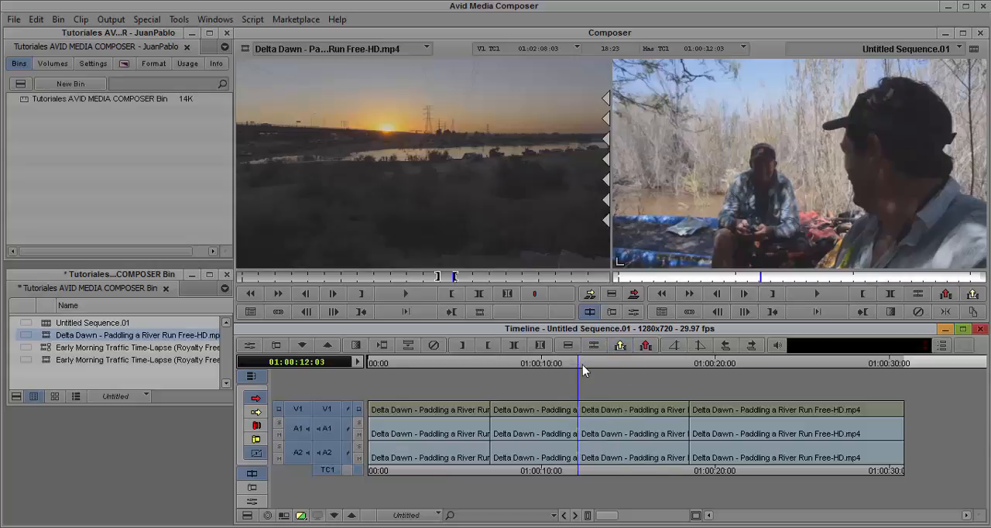
drag(580, 366, 607, 373)
click(594, 345)
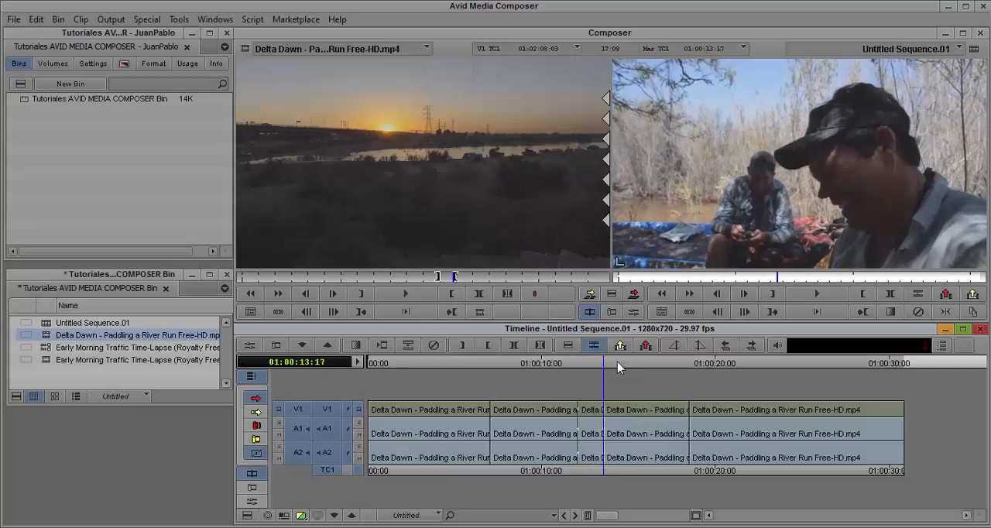
click(630, 364)
click(594, 346)
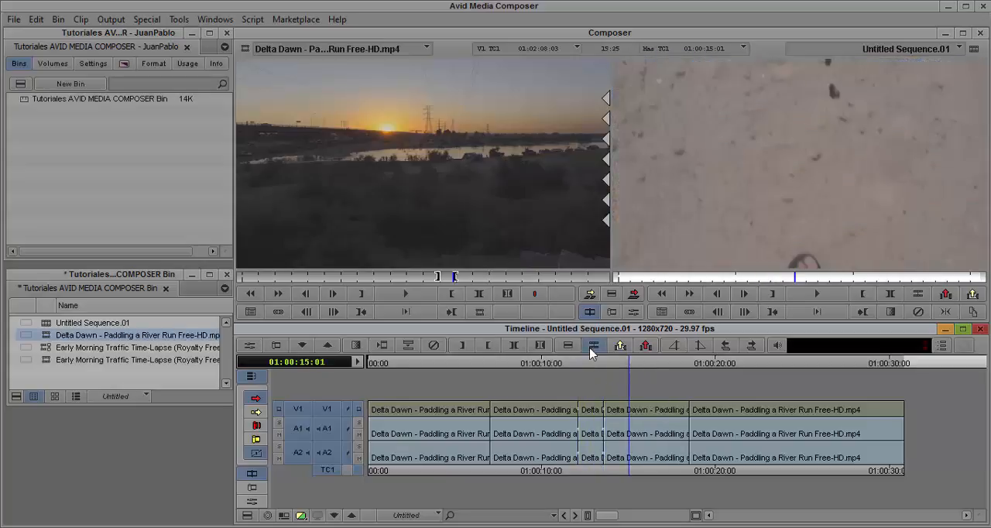
click(661, 363)
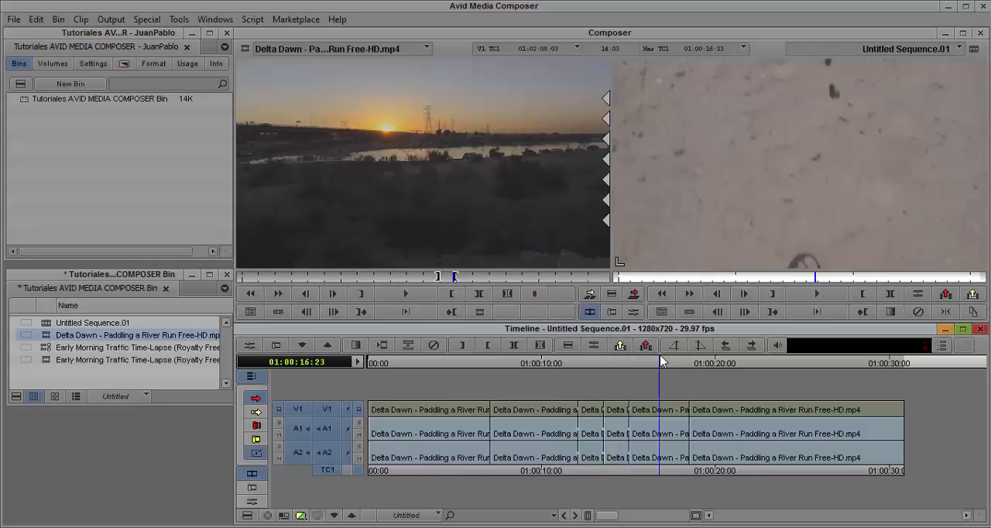
click(594, 346)
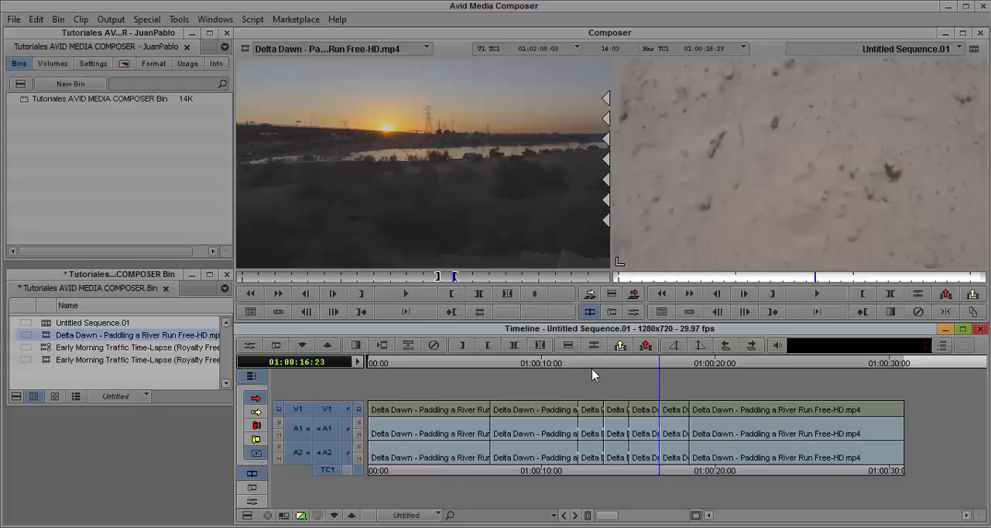
- Park the position indicator on the first cut at 01:00:07:01
click(495, 364)
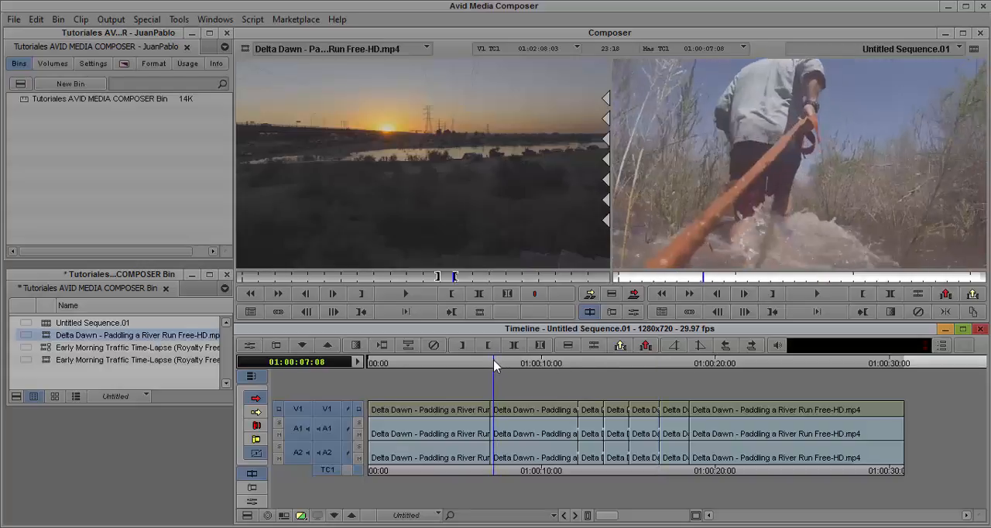
click(491, 364)
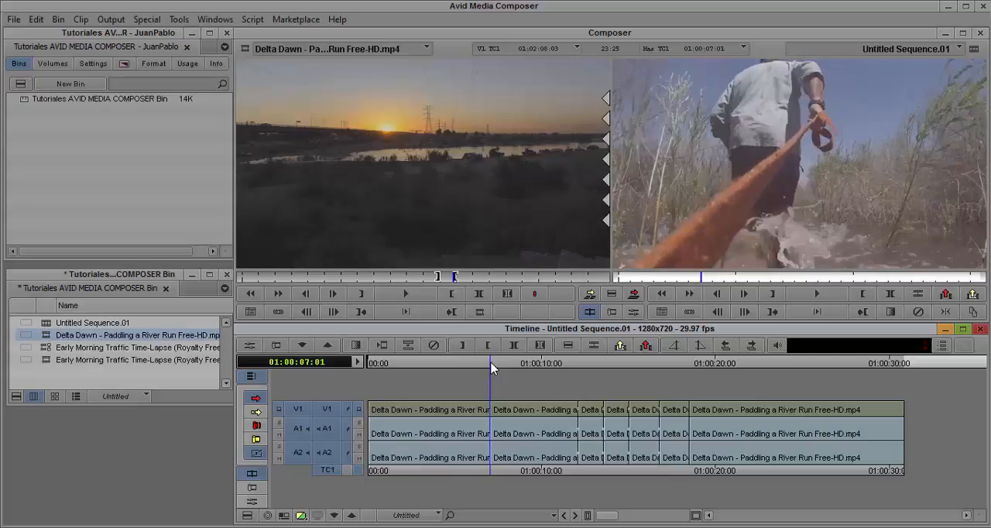
click(492, 363)
click(492, 362)
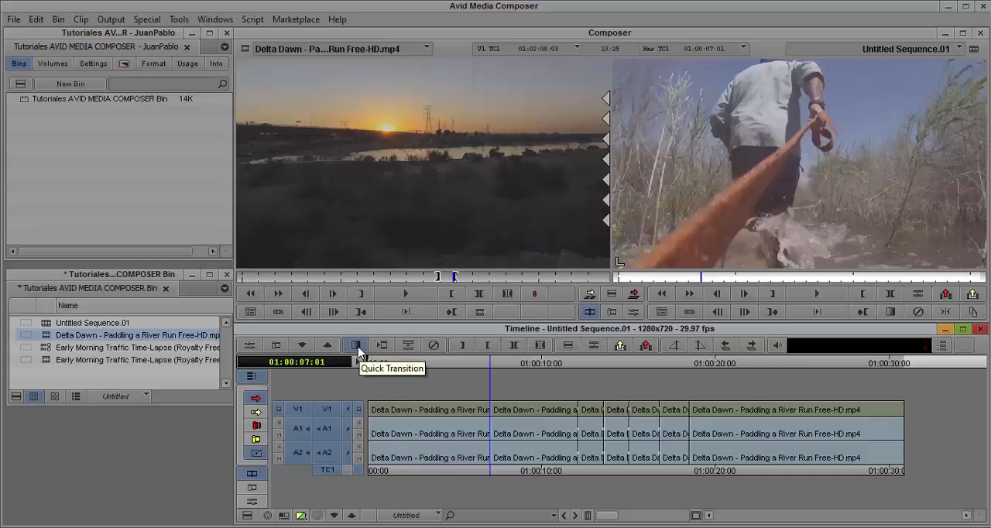
- Open Quick Transition for the cut at 01:00:07:01 and choose Film Dissolve as the transition type
drag(495, 362, 491, 361)
click(355, 346)
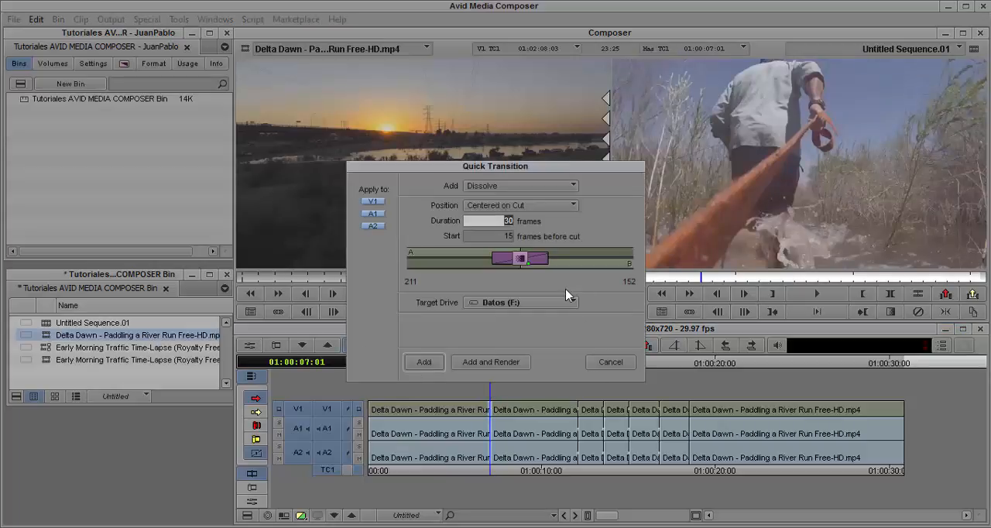
drag(517, 171, 485, 186)
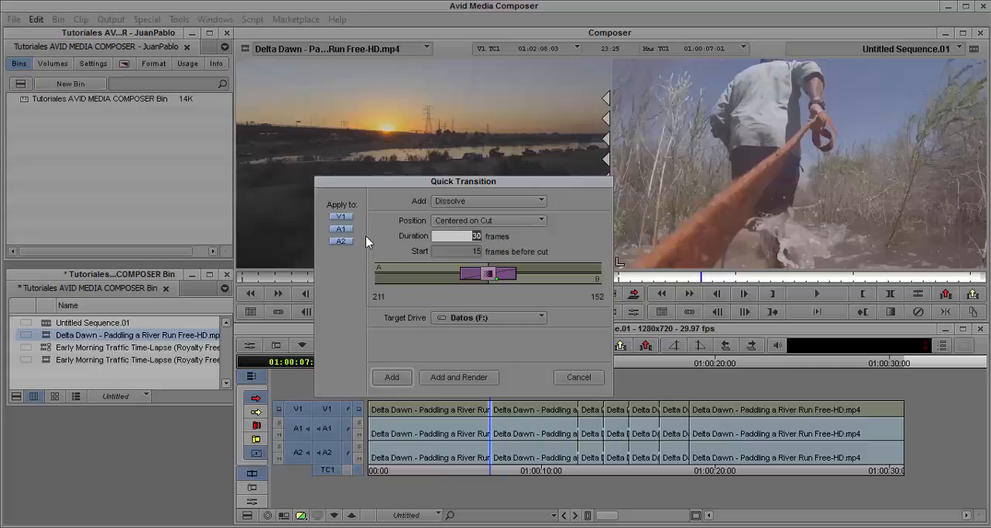
click(541, 205)
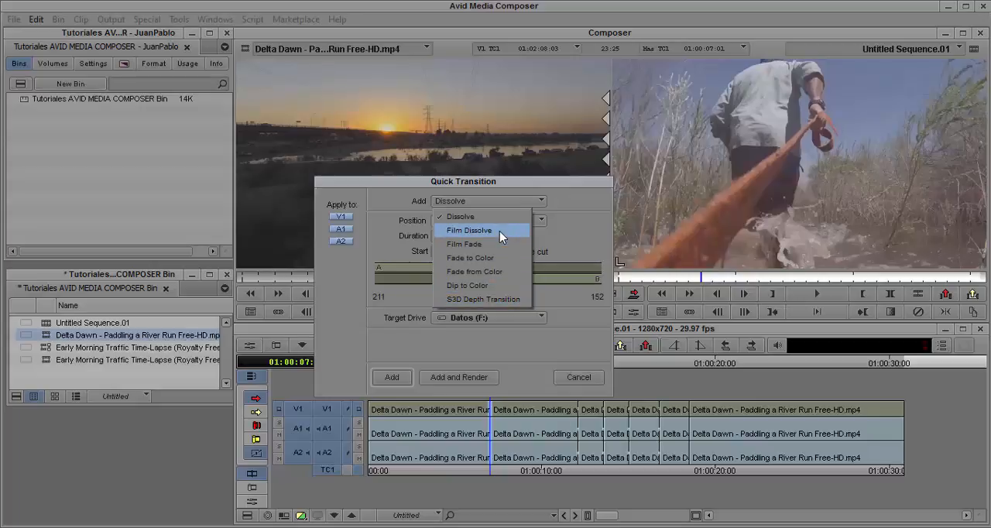
click(499, 231)
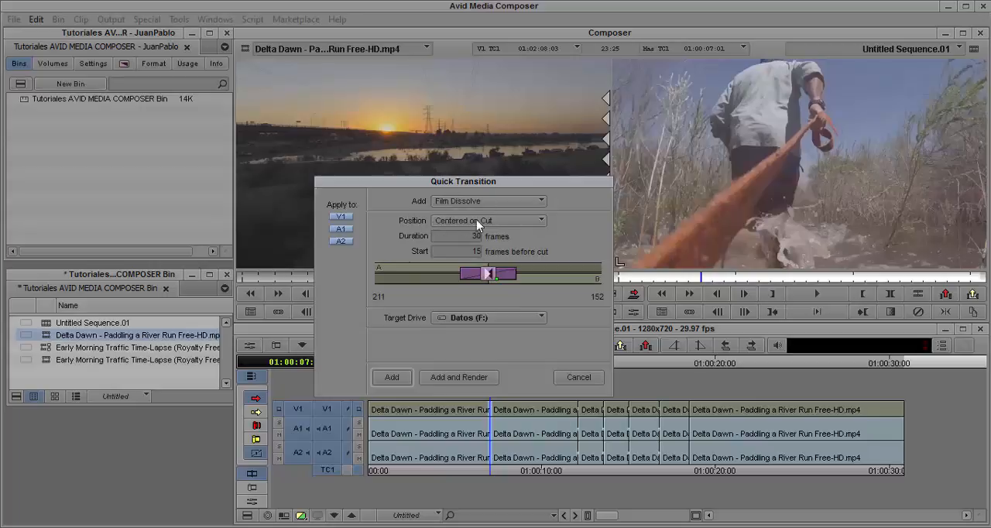
- Try the Ending at Cut, Starting at Cut and Custom positions for the transition, and return it to Centered on Cut
click(542, 224)
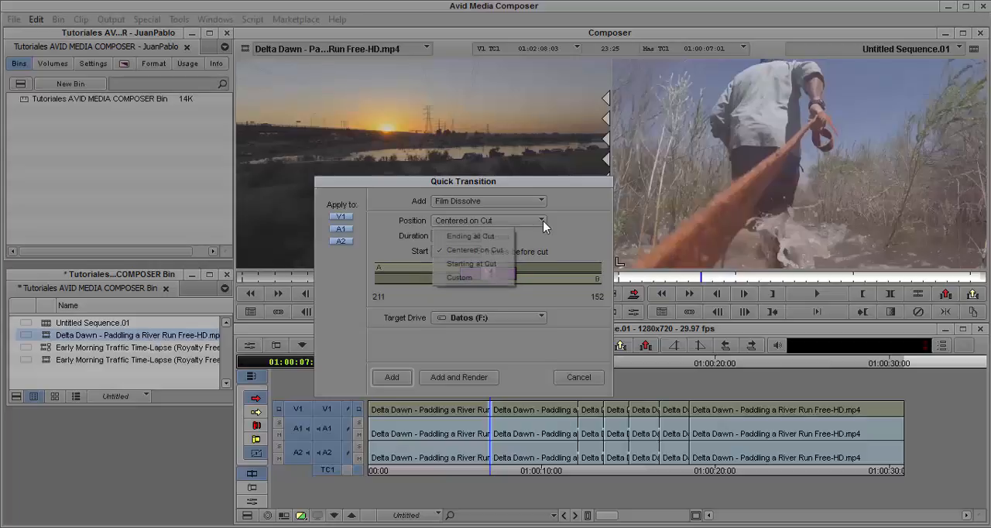
click(556, 237)
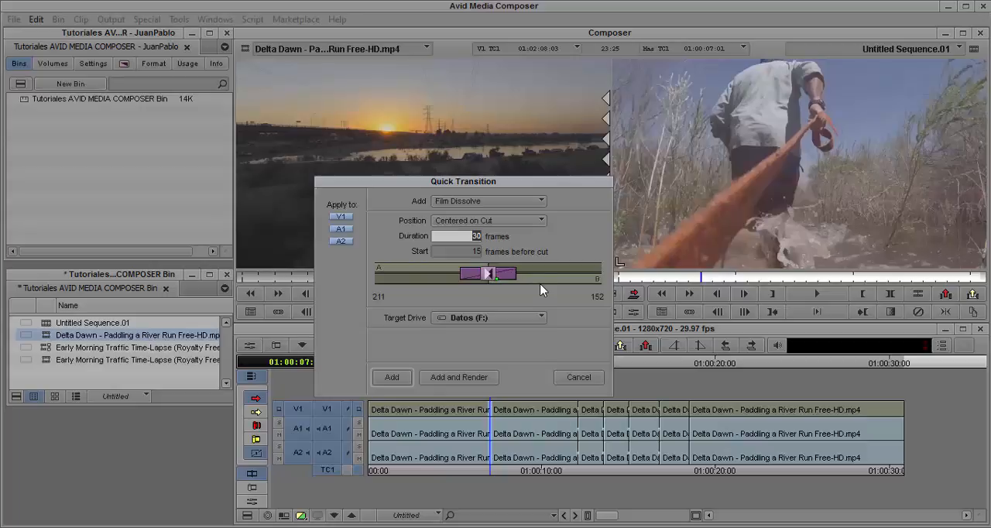
click(536, 220)
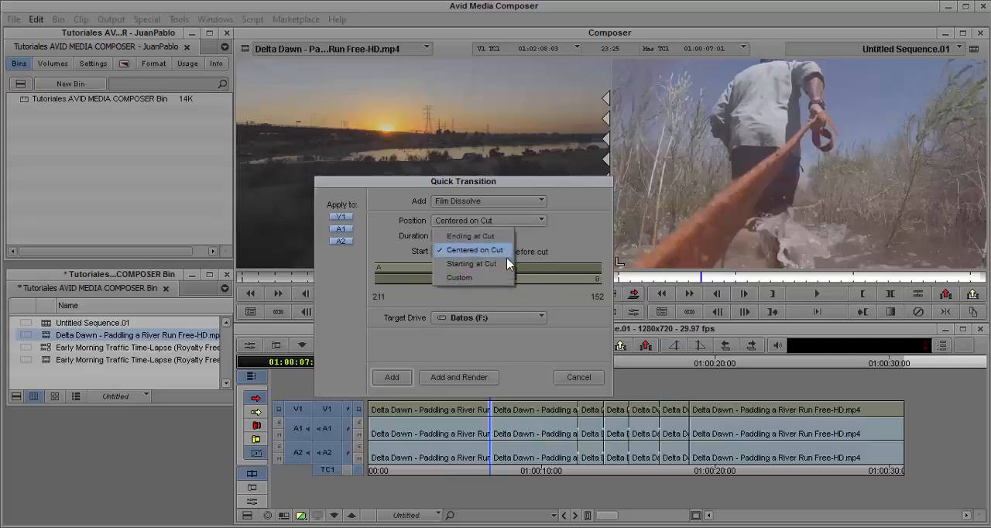
click(488, 236)
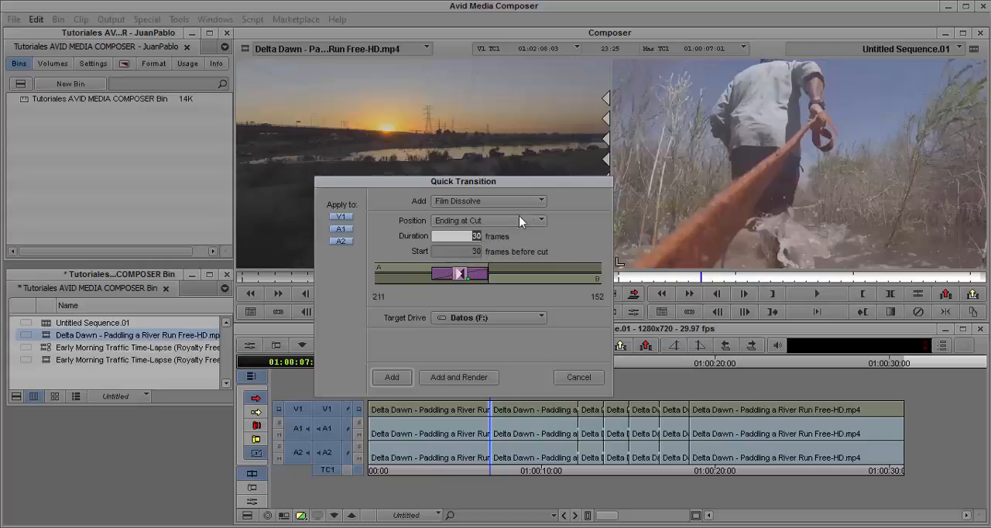
click(539, 222)
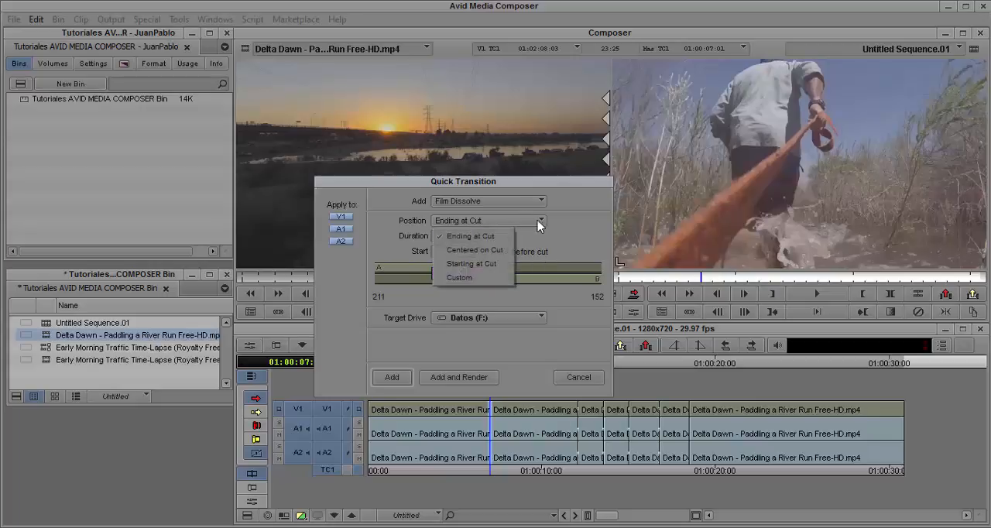
click(481, 259)
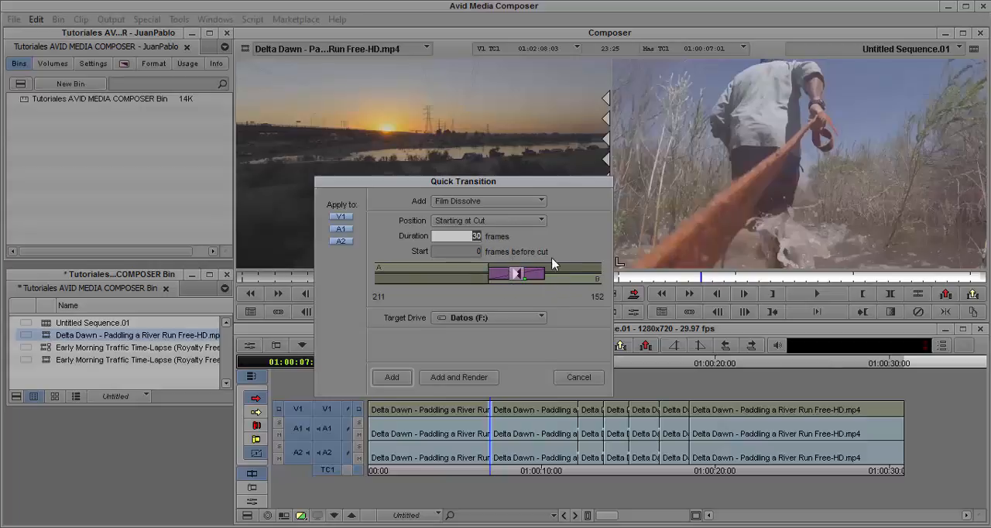
click(541, 222)
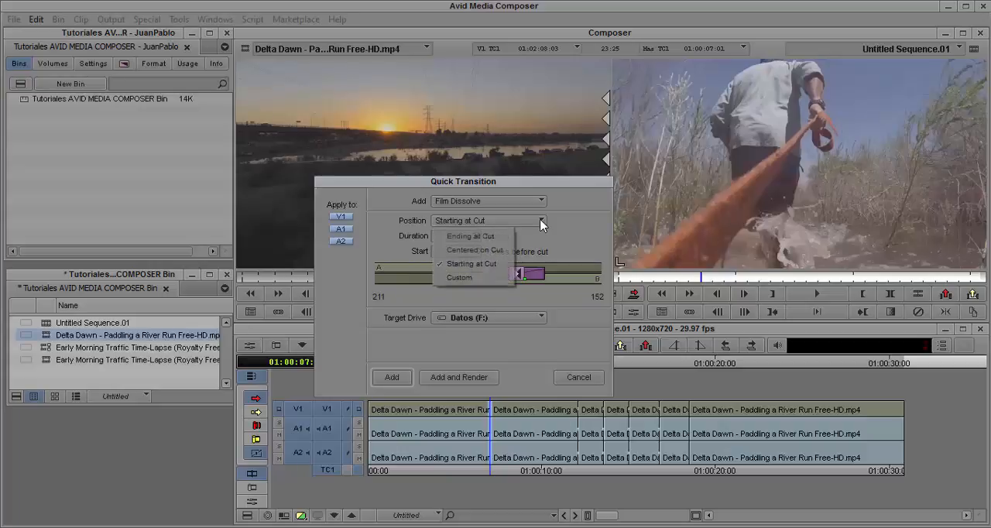
click(459, 277)
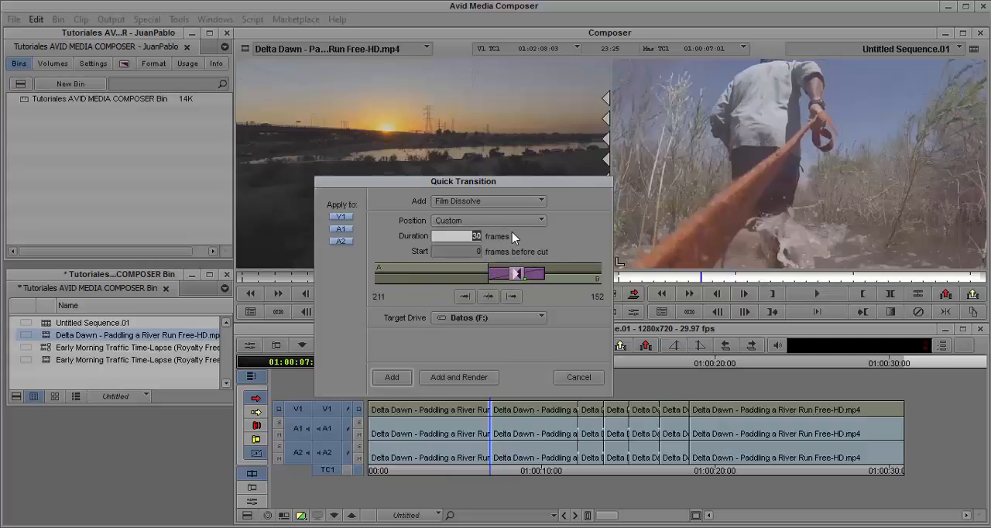
click(488, 221)
click(488, 246)
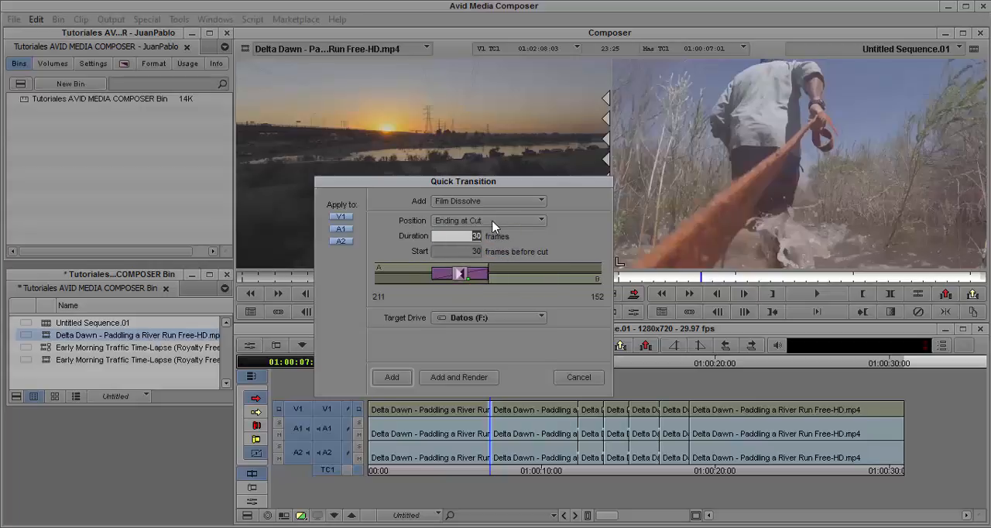
click(488, 221)
click(493, 244)
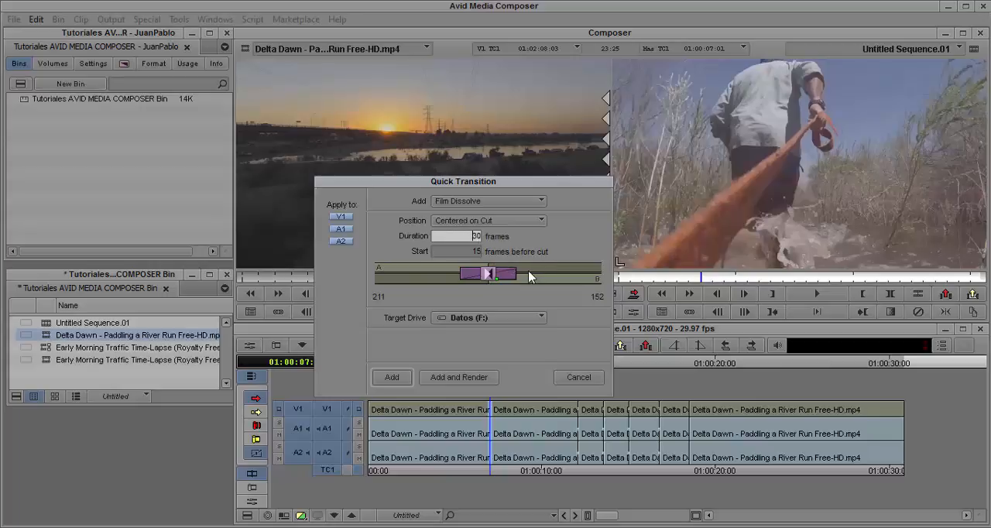
- Try a transition duration of 14 frames and replace it with 40 frames
key(Tab)
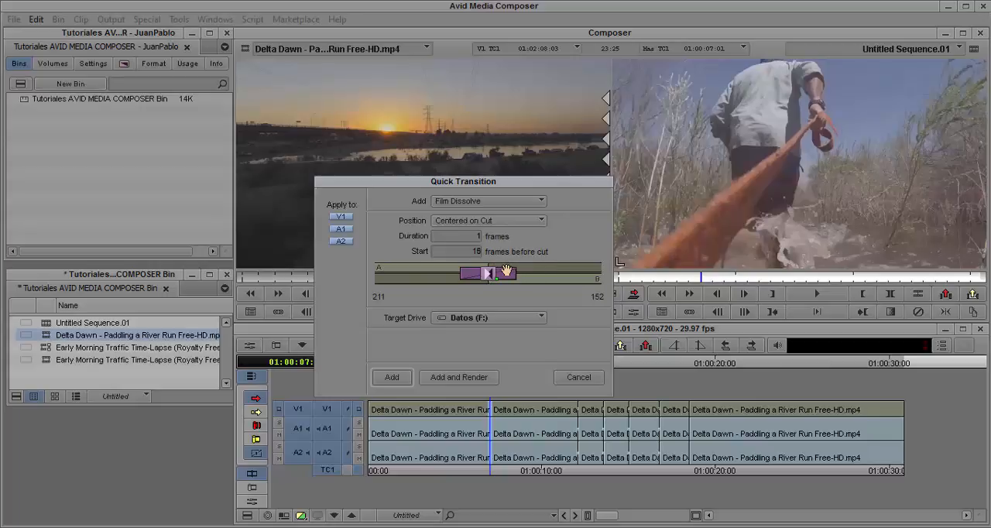
text(1)
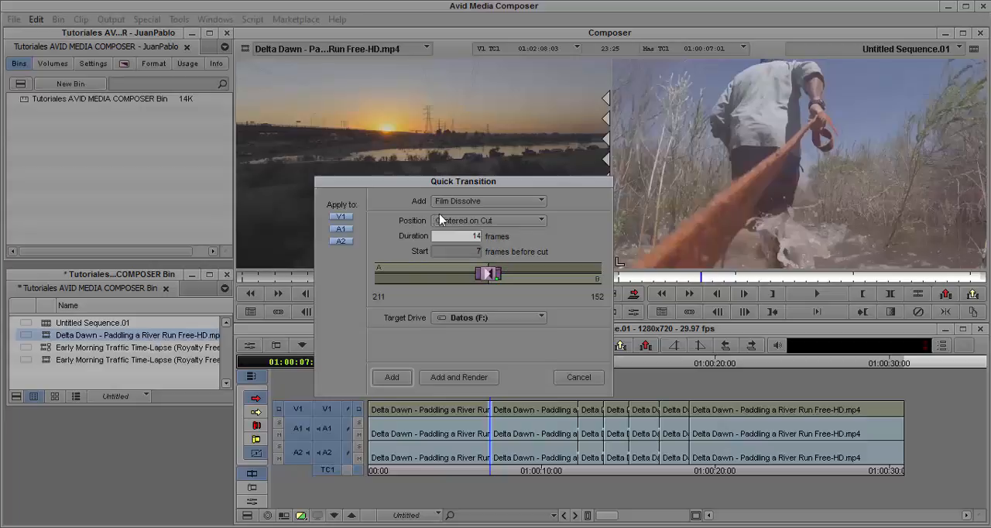
drag(471, 238, 494, 238)
text(40)
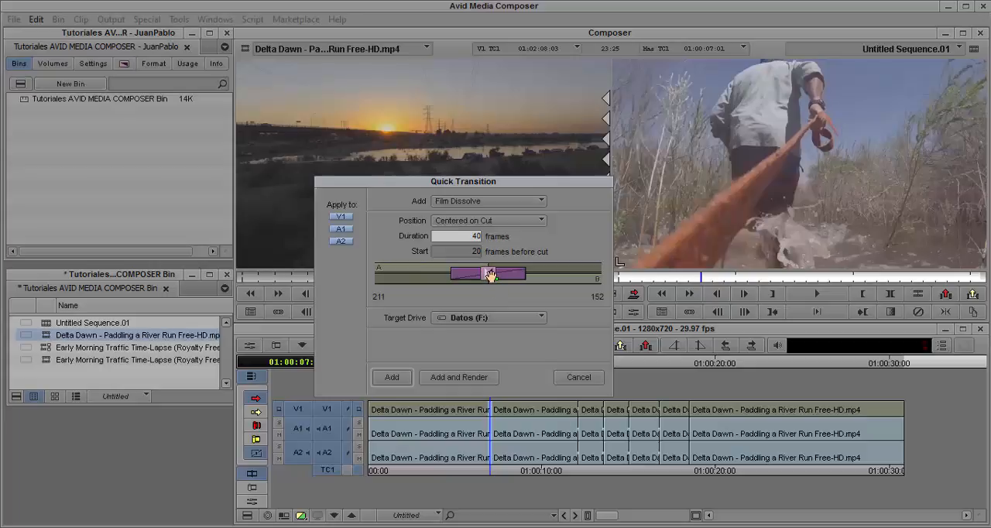
- Shift the transition slightly off the cut in the preview graph and restore its position to Centered on Cut
drag(491, 276, 486, 295)
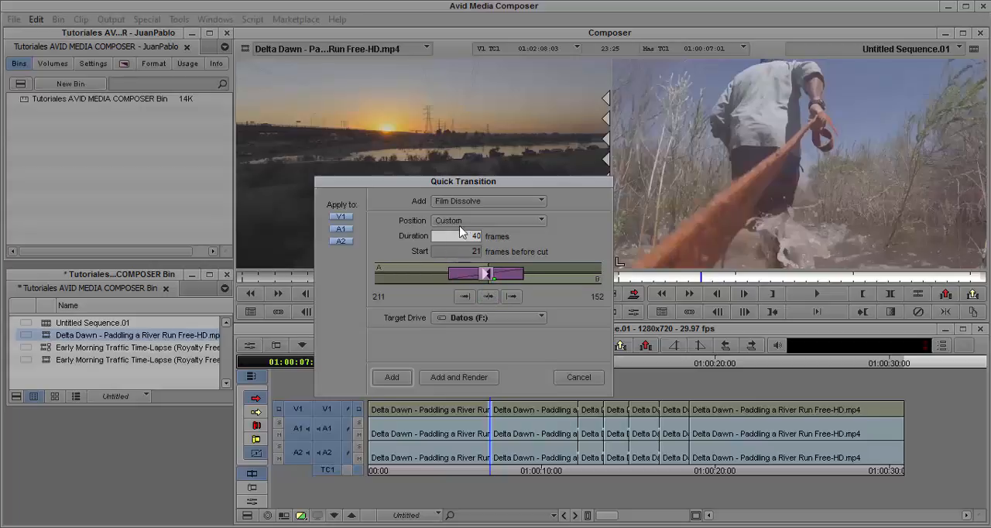
drag(486, 275, 490, 273)
click(495, 221)
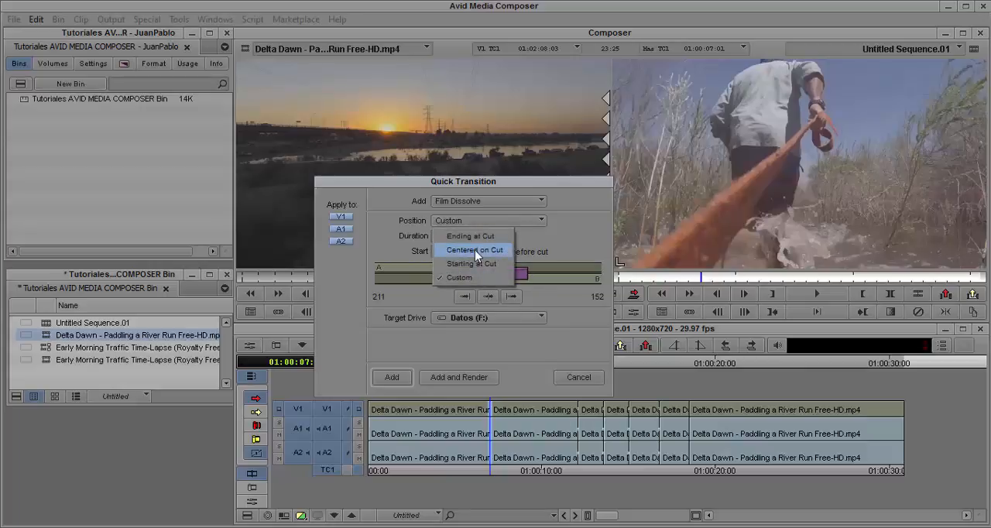
click(475, 249)
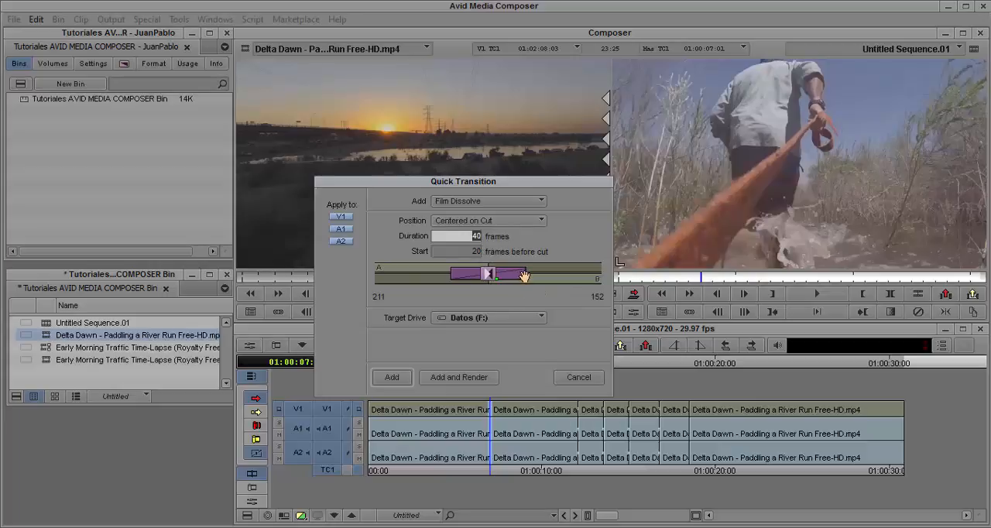
- Stretch both ends of the transition in the preview graph to 84 frames and set its position to Centered on Cut
drag(524, 277, 564, 275)
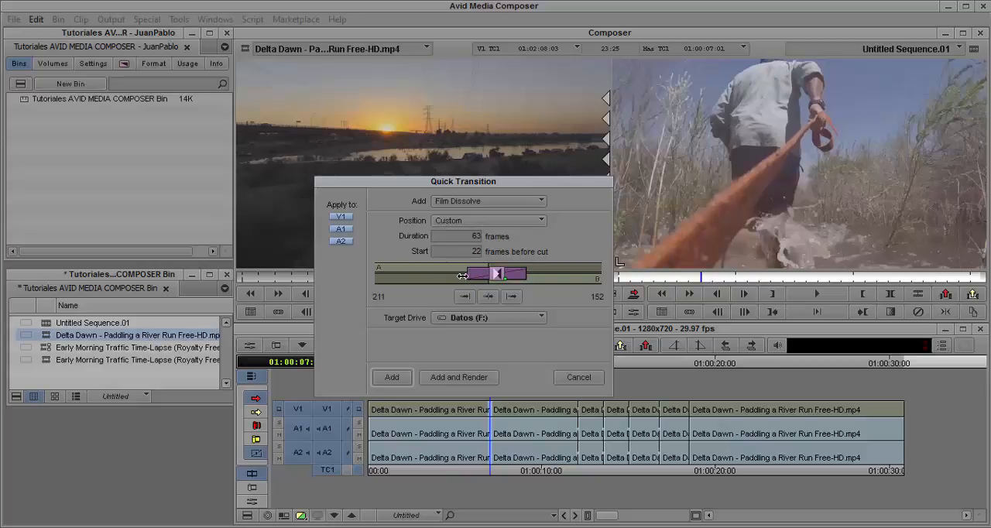
drag(462, 277, 438, 276)
click(503, 220)
click(493, 248)
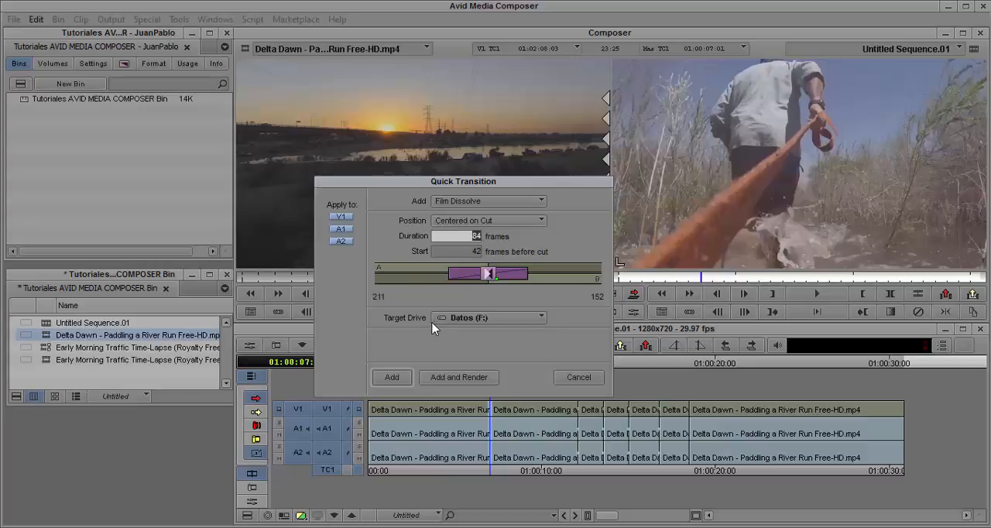
- Check the target drive options, keep Datos (F:), and add the Film Dissolve to the cut on V1, A1 and A2
click(541, 319)
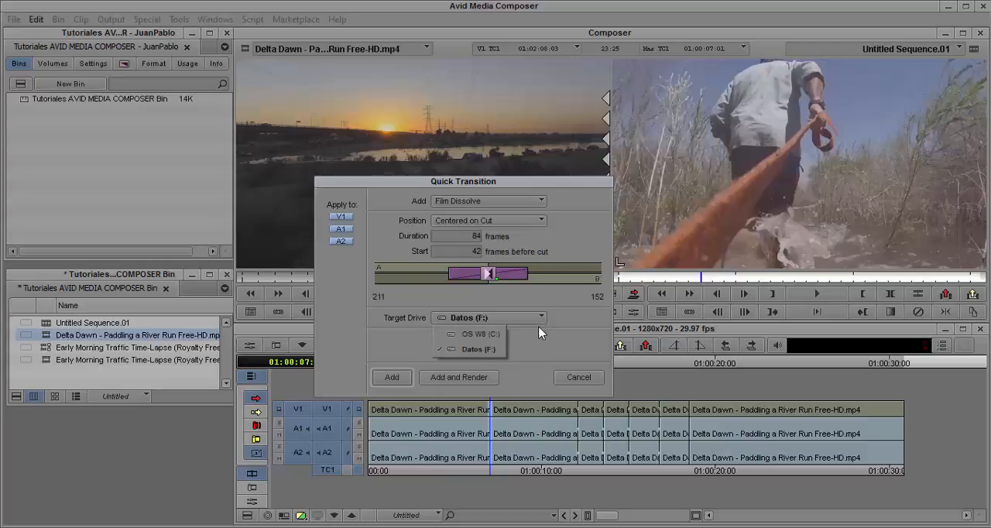
click(542, 319)
click(543, 354)
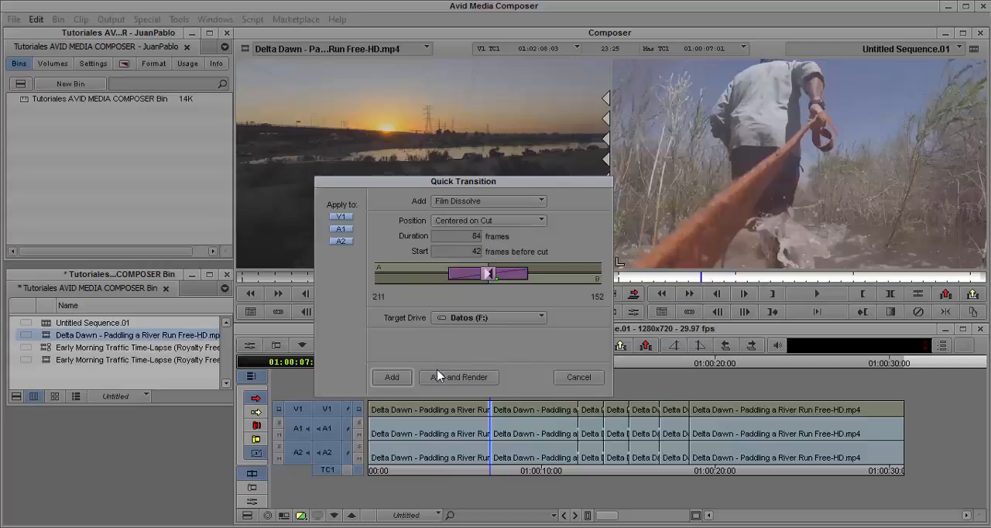
click(394, 378)
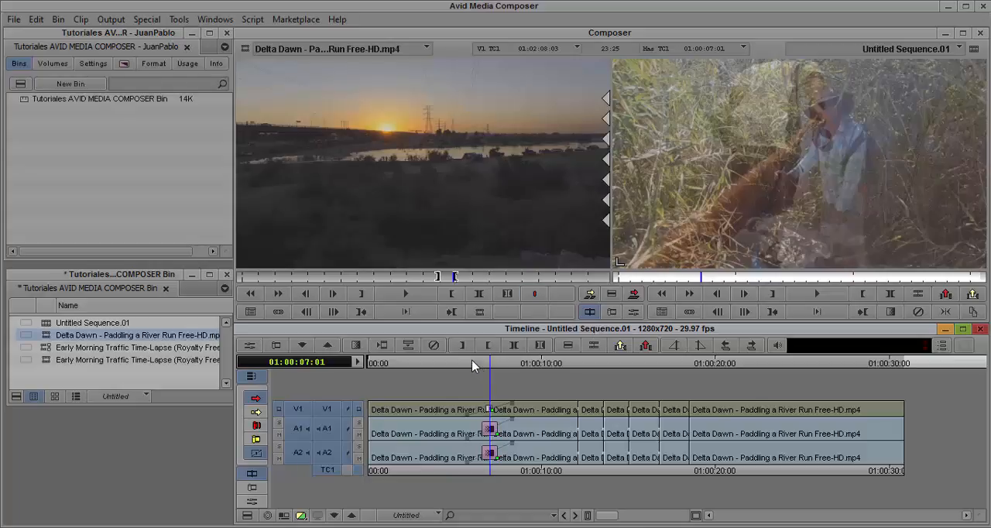
- Play the sequence through the new dissolve twice, from 01:00:05:24 and again from 01:00:04:12
click(468, 364)
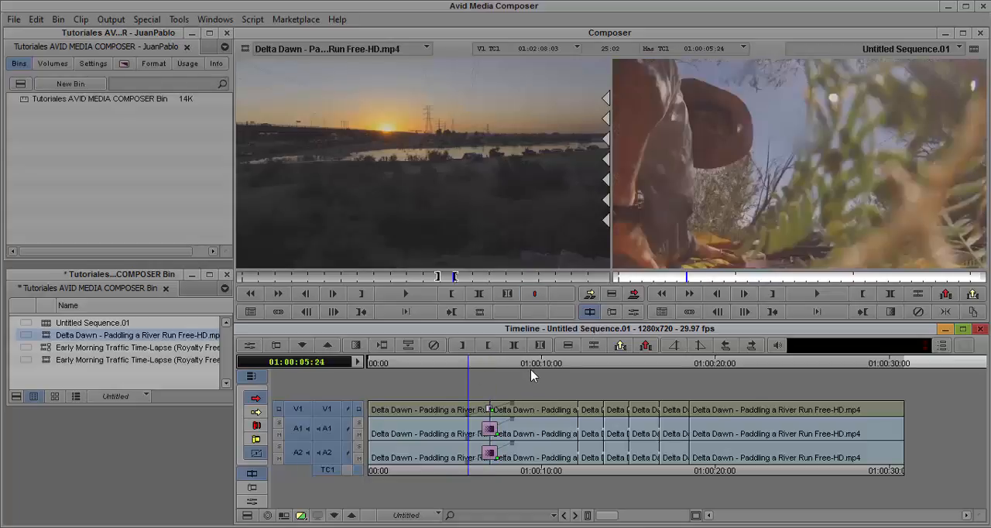
key(space)
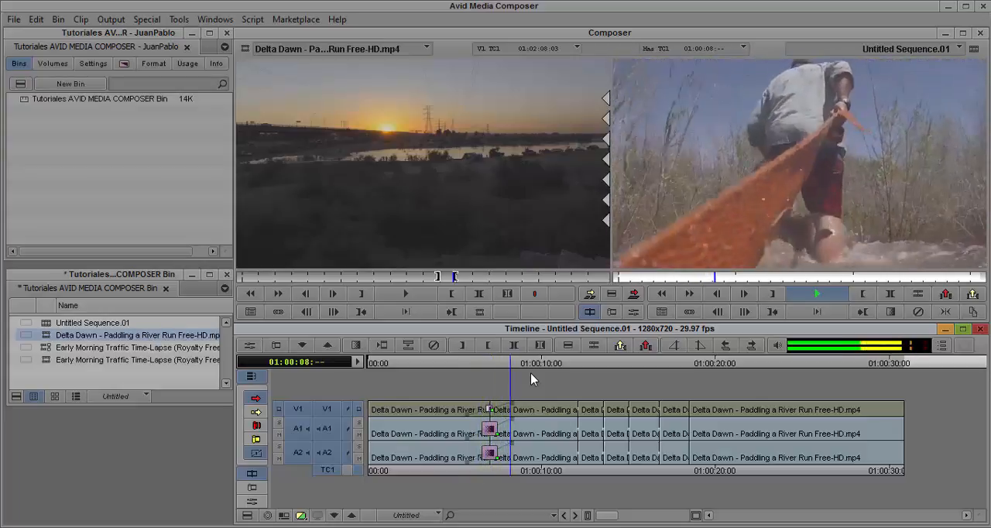
key(space)
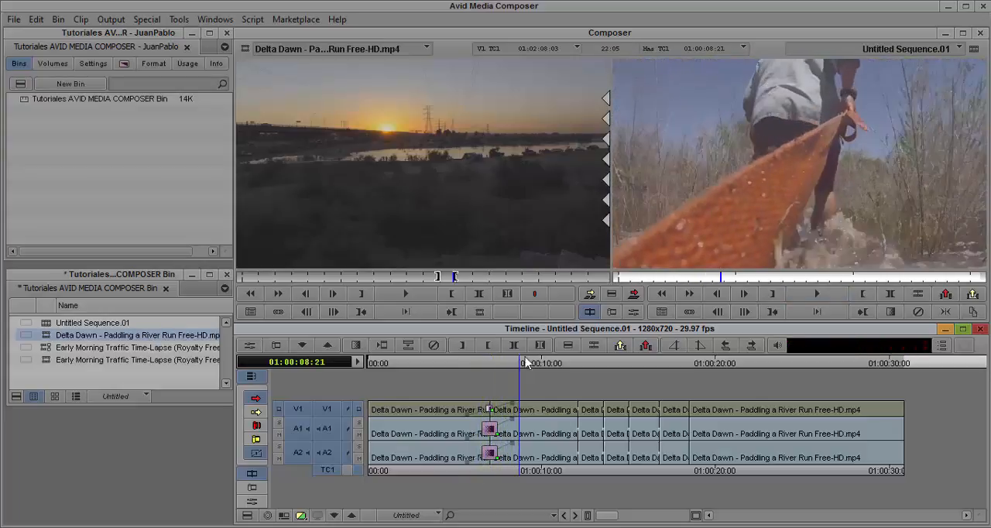
click(461, 364)
click(446, 373)
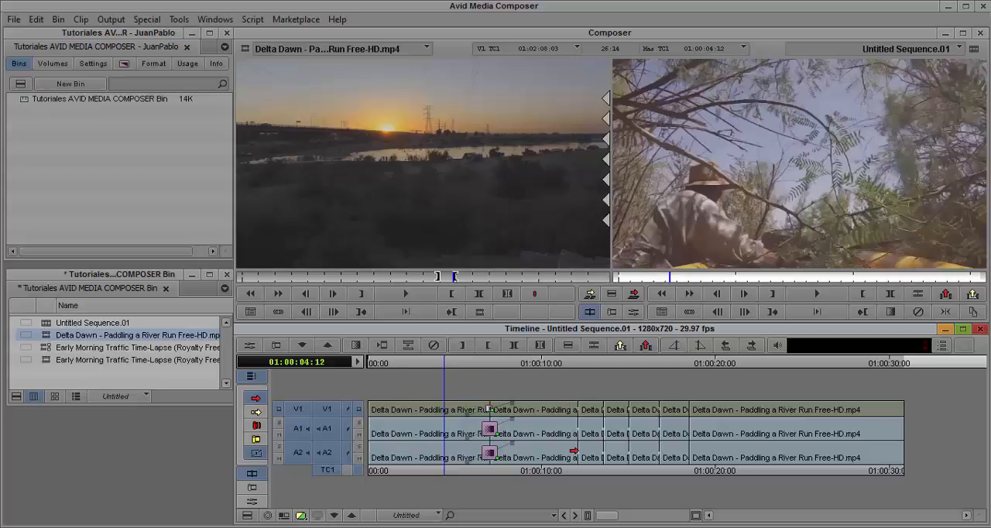
key(space)
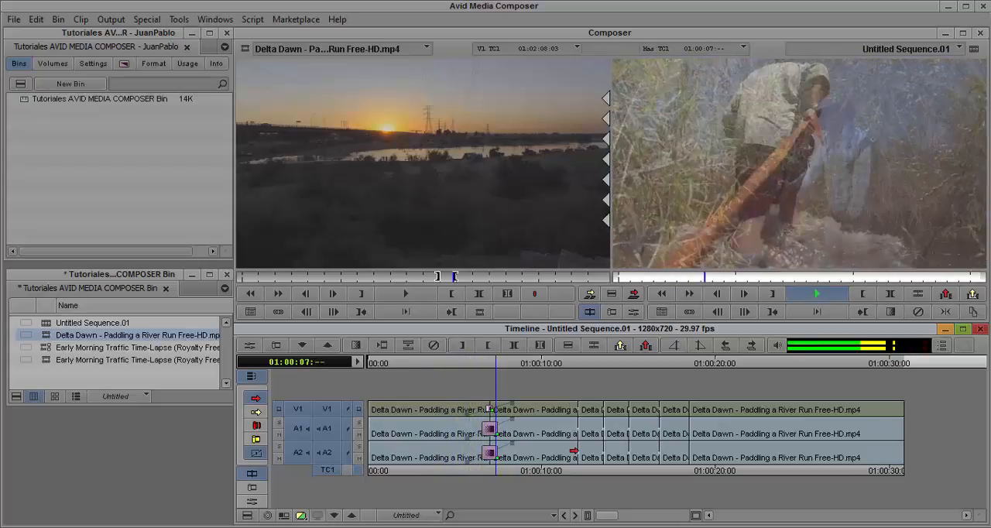
key(space)
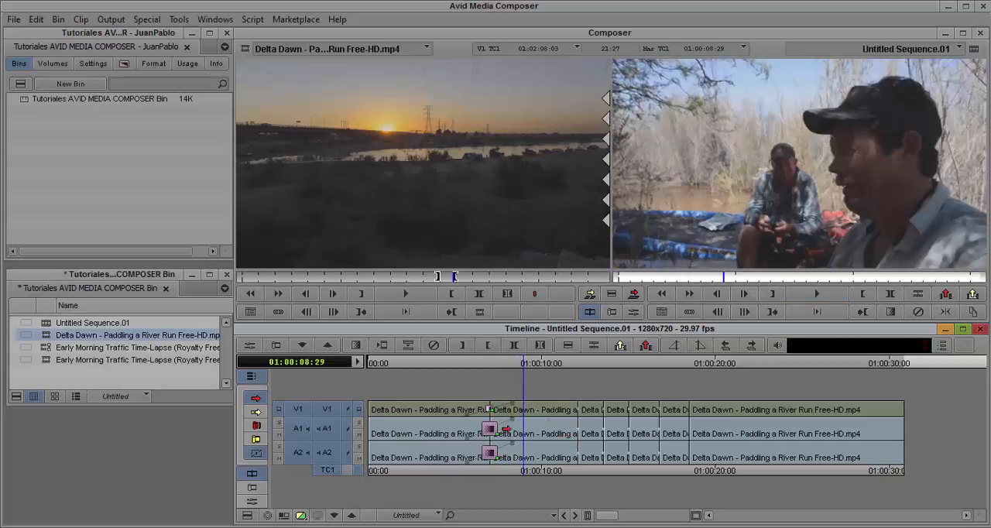
- Park back on the cut at 01:00:07:01 and use Quick Transition to add and render the 84-frame Film Dissolve
click(493, 360)
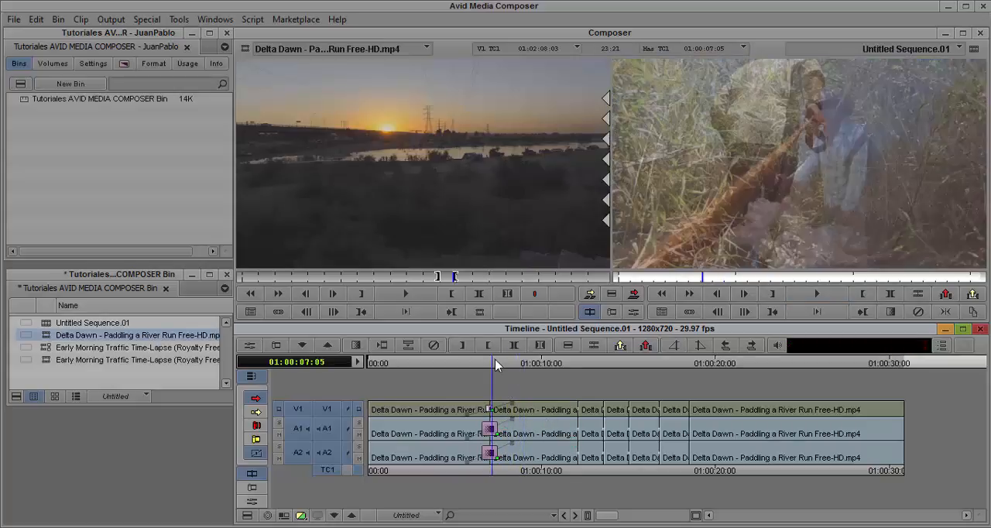
drag(495, 369, 491, 377)
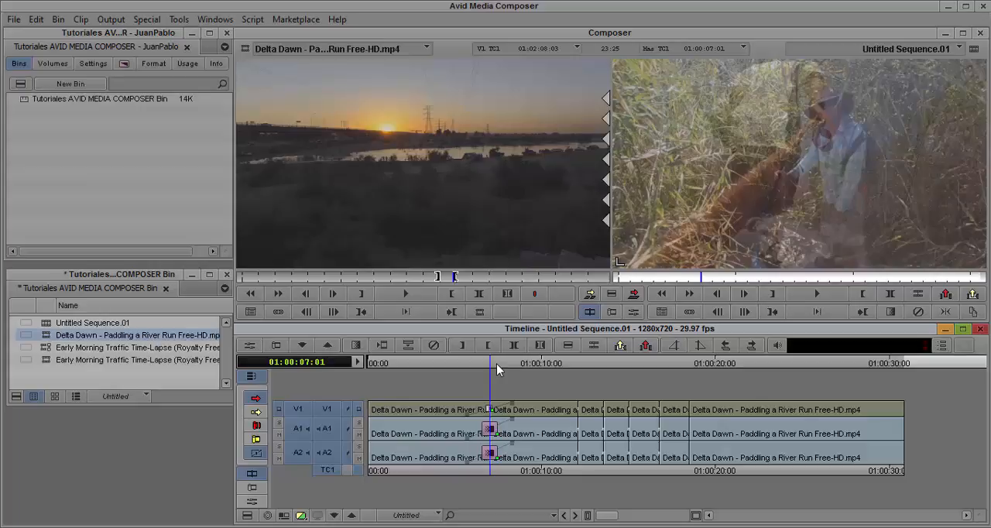
click(355, 346)
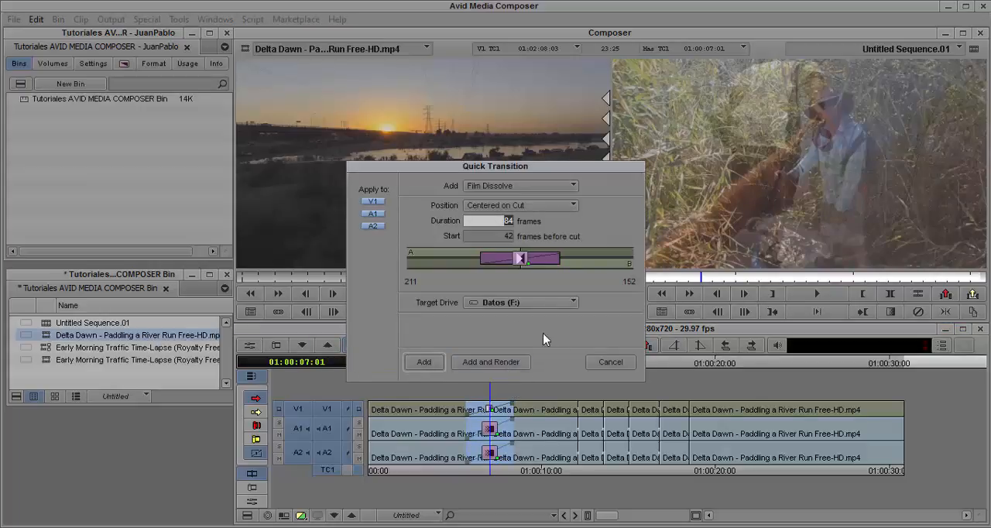
click(498, 363)
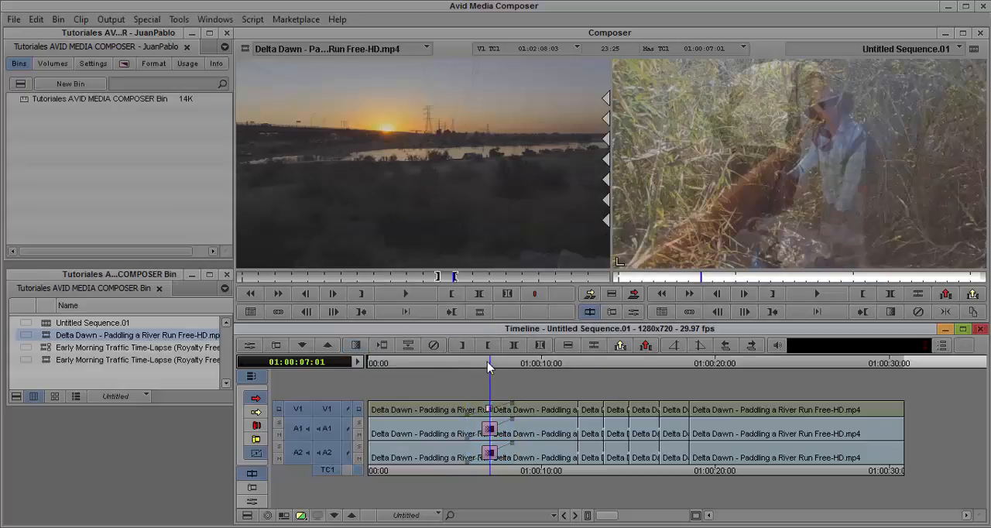
- Play the sequence from just before the dissolve until the next shot to check the transition's playback
drag(487, 361, 468, 362)
key(space)
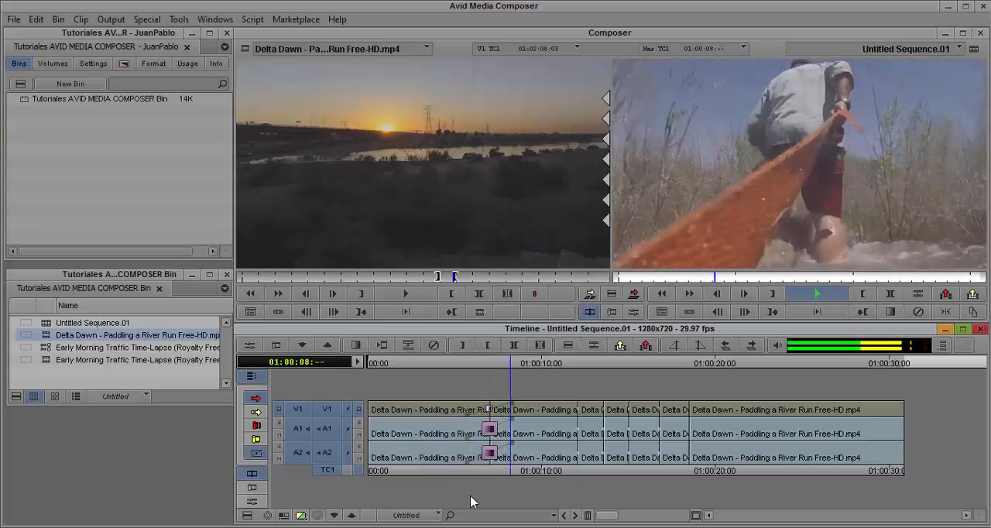
key(space)
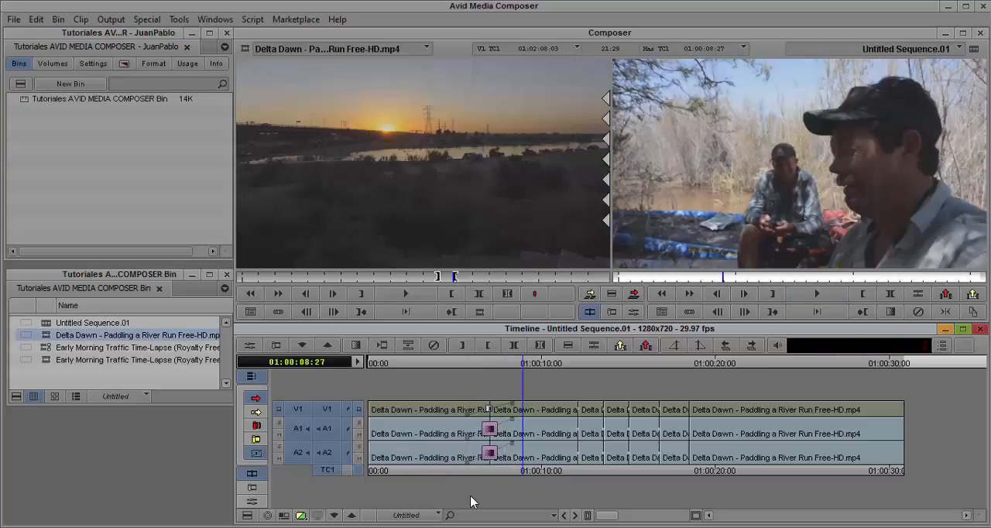
- Park on the transition at 01:00:07:00 and render its effects to drive Datos (F:)
key(a)
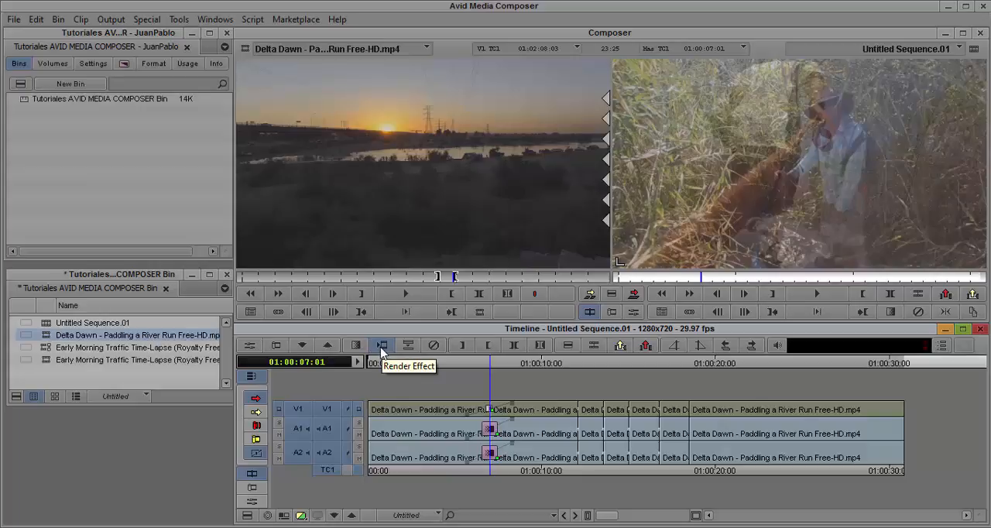
click(429, 364)
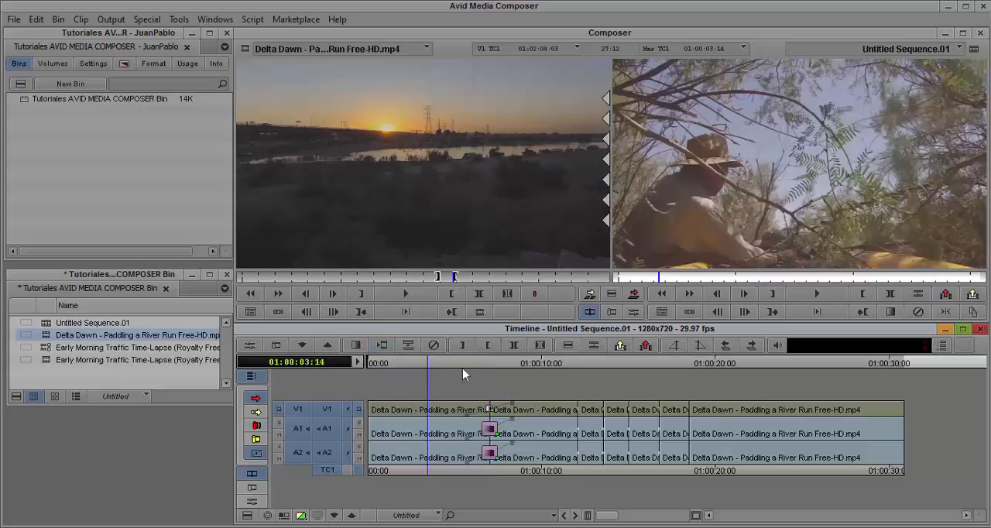
click(485, 367)
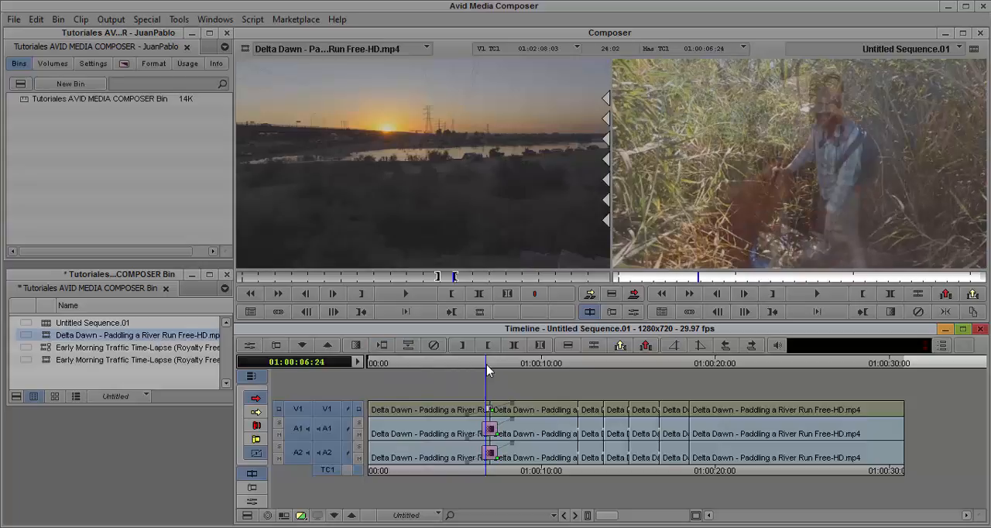
click(488, 365)
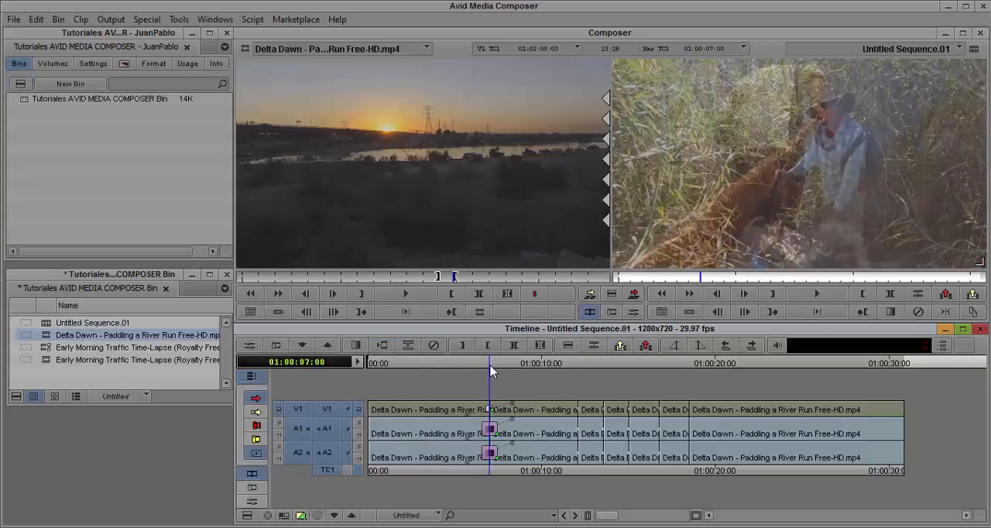
click(382, 345)
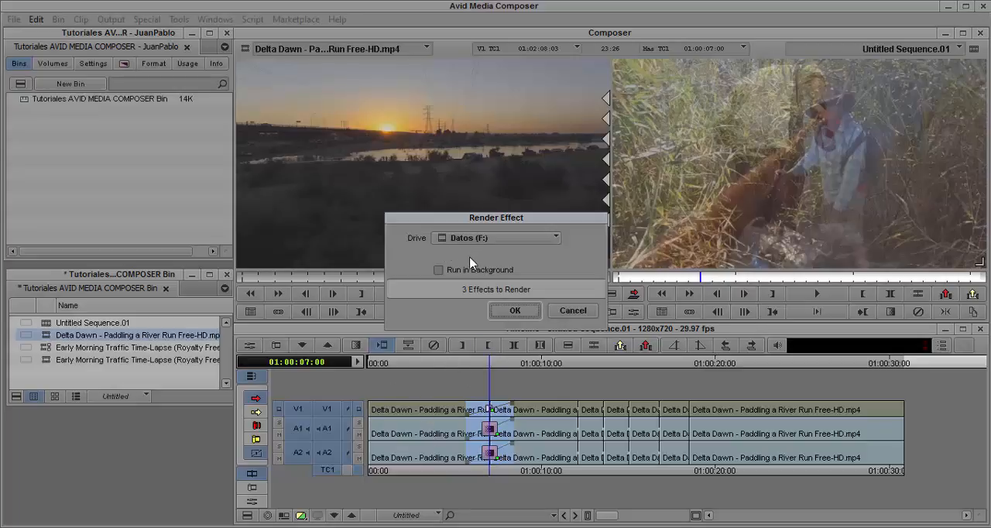
click(516, 311)
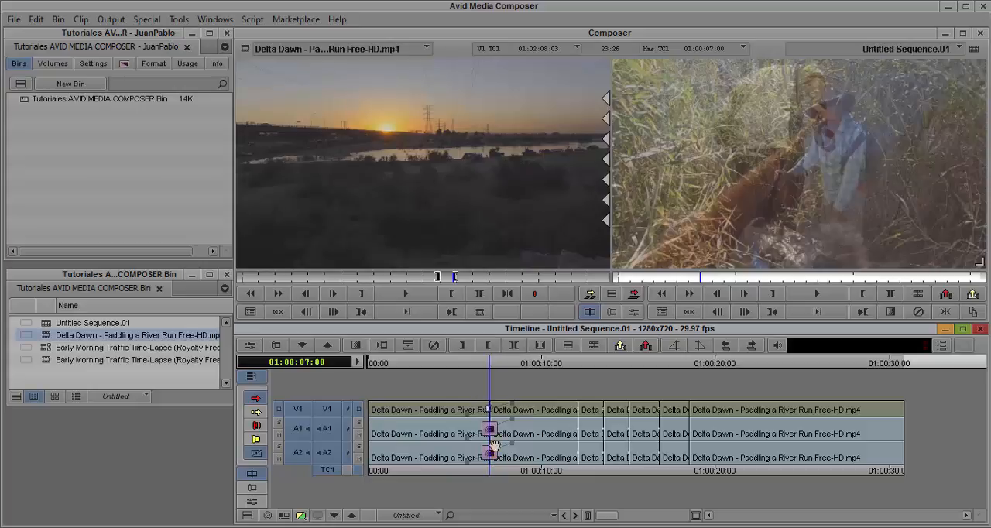
- Play the sequence once more through the rendered dissolve and stop after it
click(474, 368)
key(space)
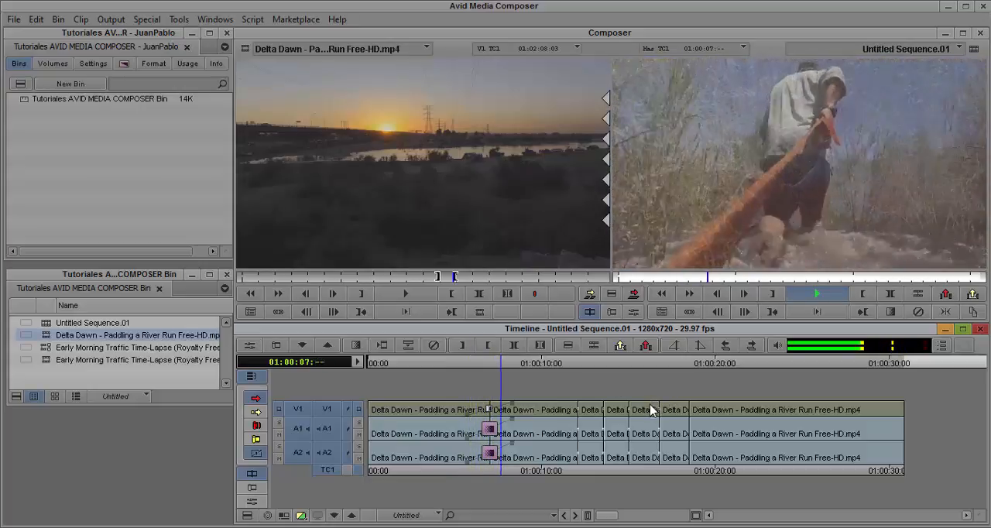
key(space)
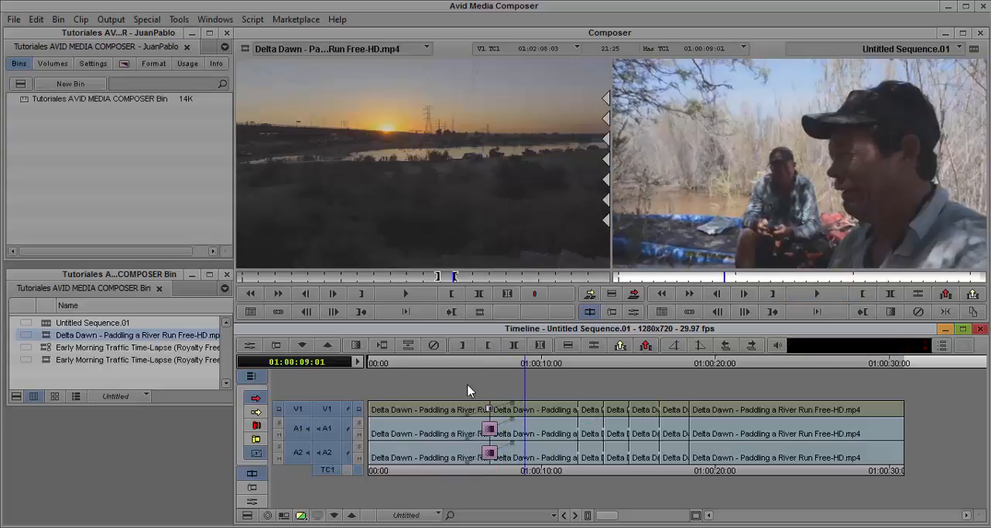
- Remove the dissolve from the cut at 01:00:07:01 on V1, A1 and A2, and leave trim mode
click(490, 362)
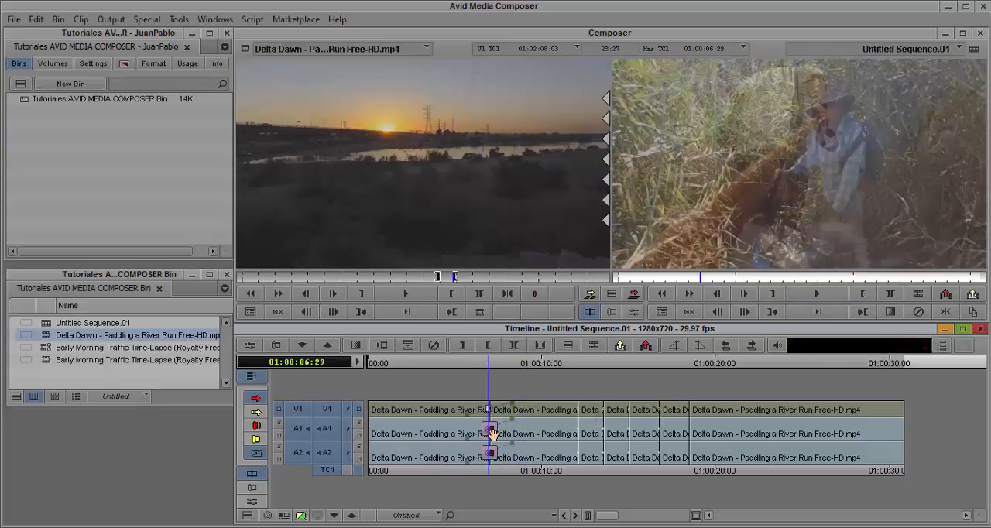
click(492, 432)
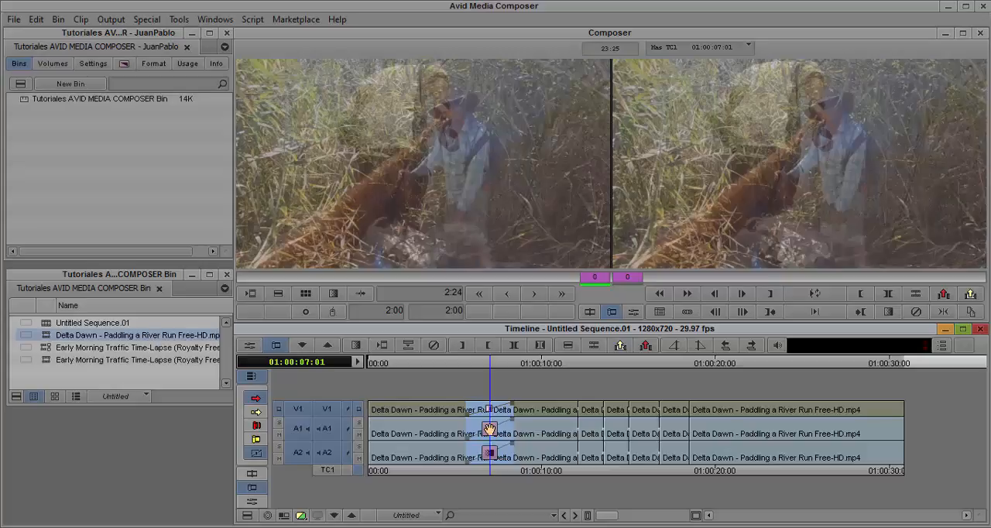
click(491, 428)
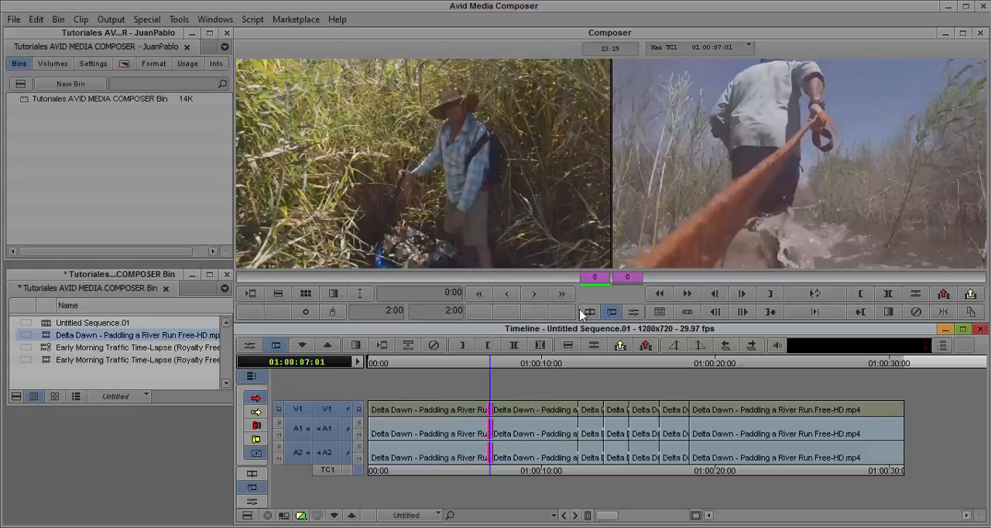
click(570, 347)
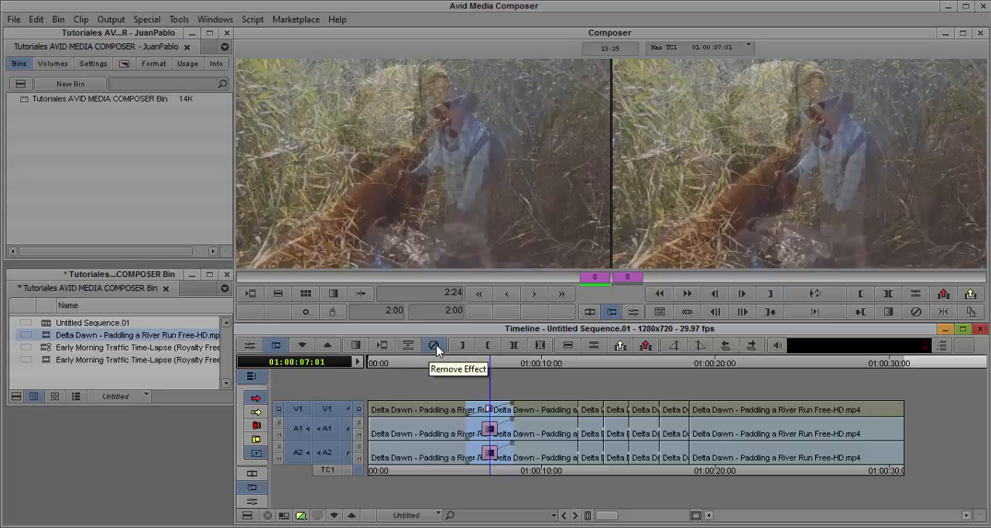
click(436, 346)
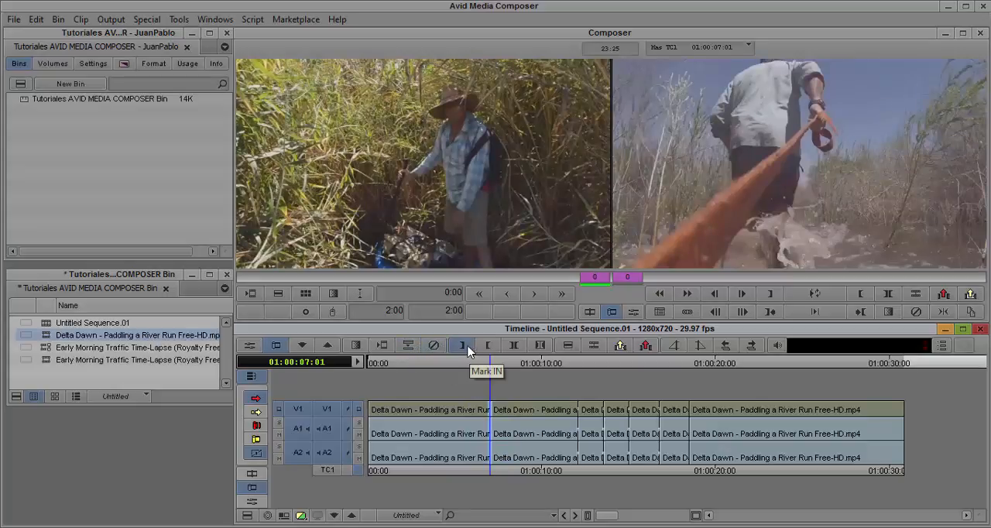
click(491, 363)
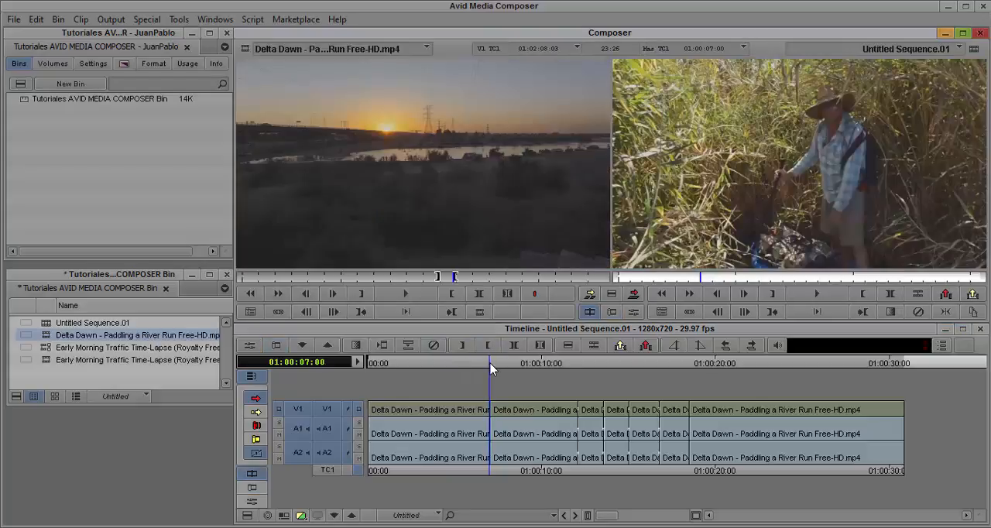
- Mark the second segment of the sequence with an In at 01:00:07:03 and an Out at 01:00:12:03
click(491, 364)
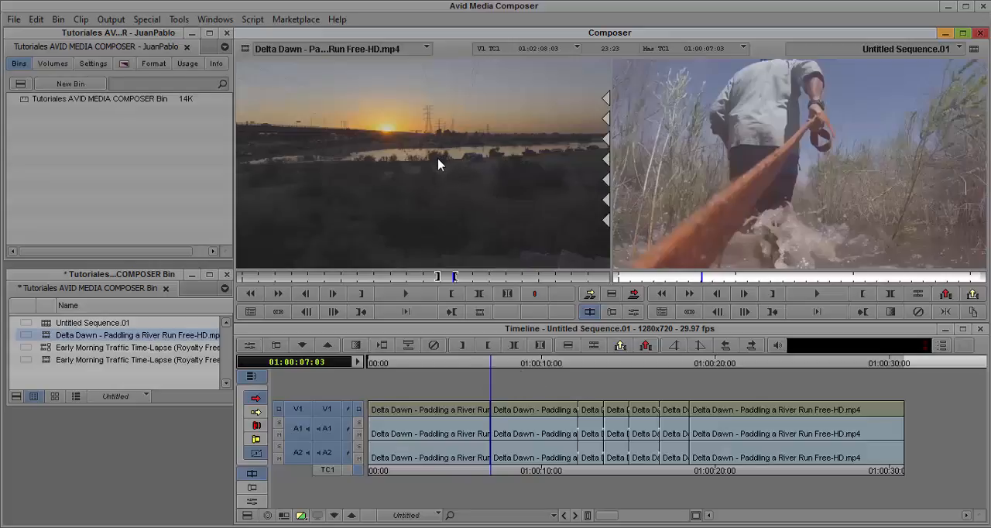
click(464, 347)
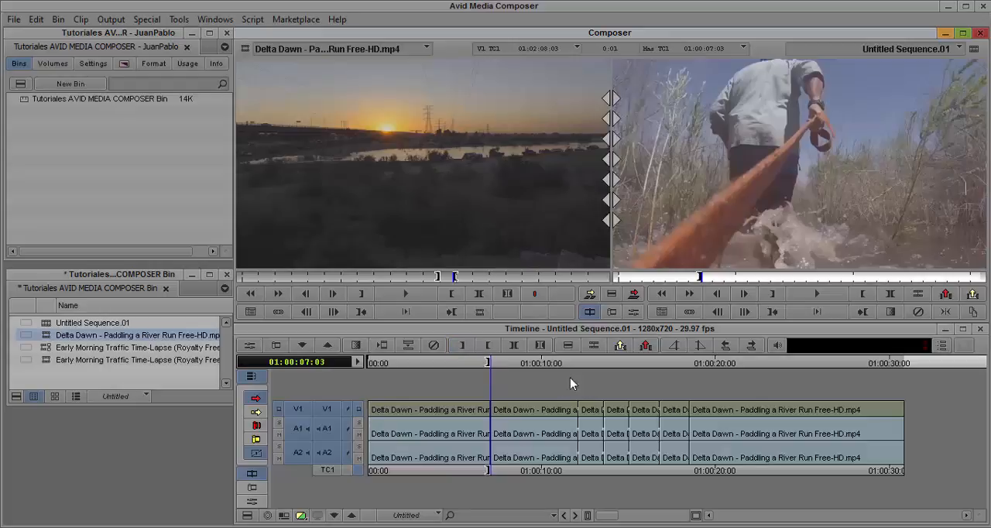
click(575, 364)
drag(576, 364, 581, 365)
key(o)
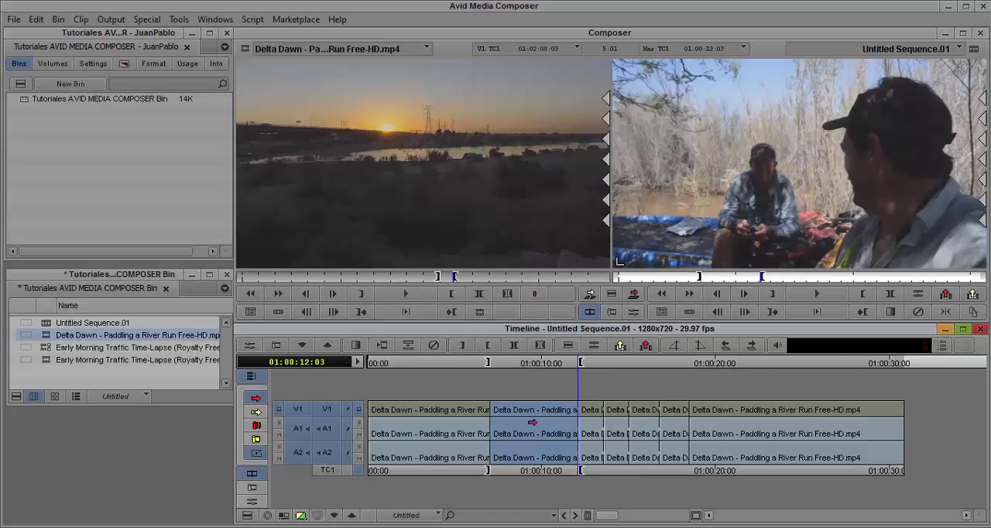
- Mark a new source range in the Delta Dawn clip, with In at 01:02:23:28 and Out at 01:02:39:11
click(531, 364)
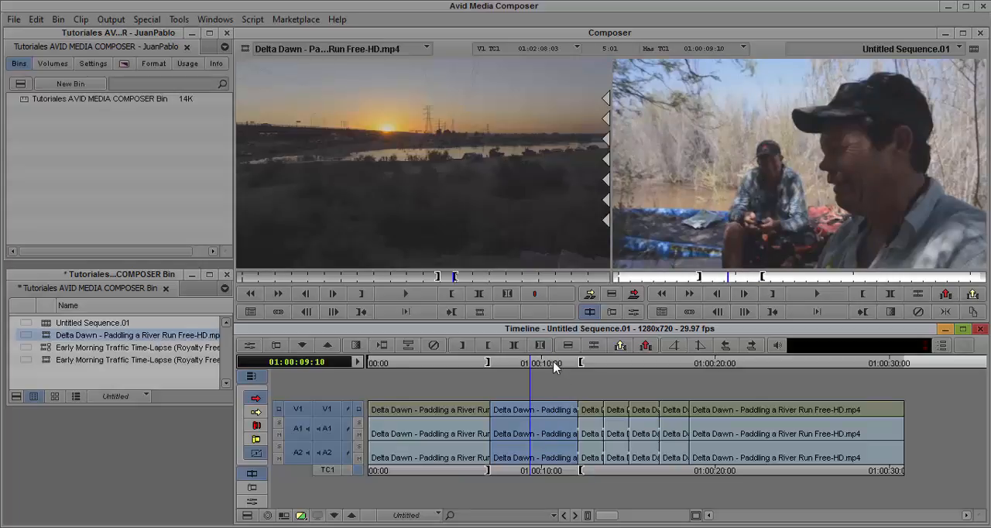
click(480, 277)
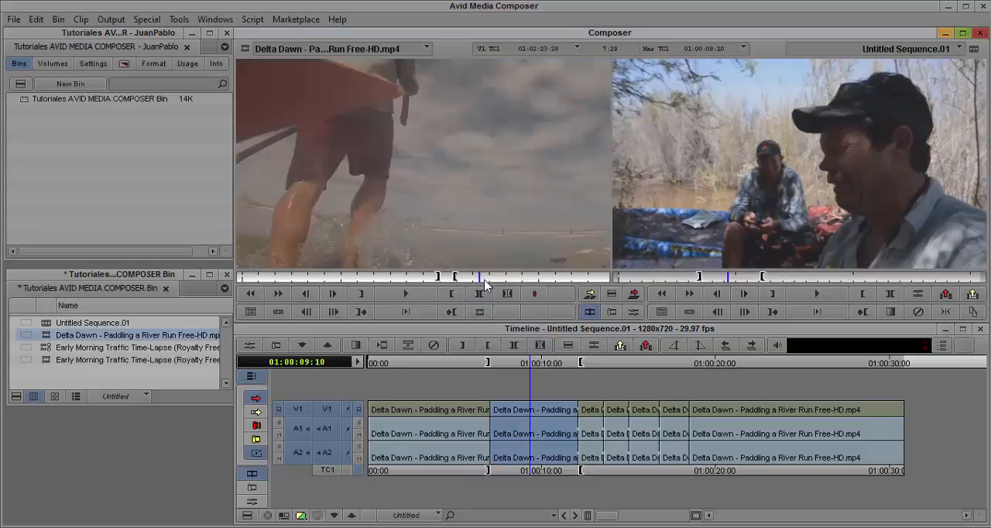
key(i)
click(505, 279)
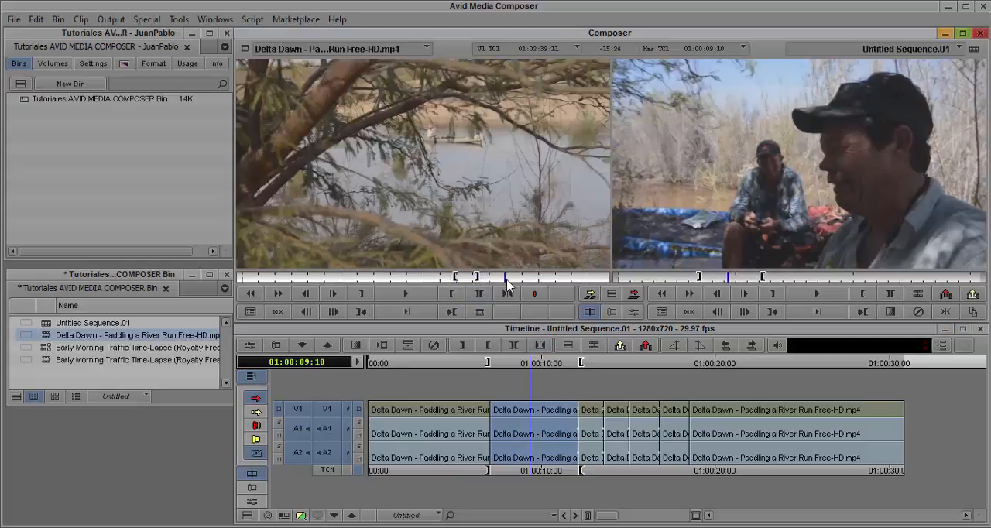
key(o)
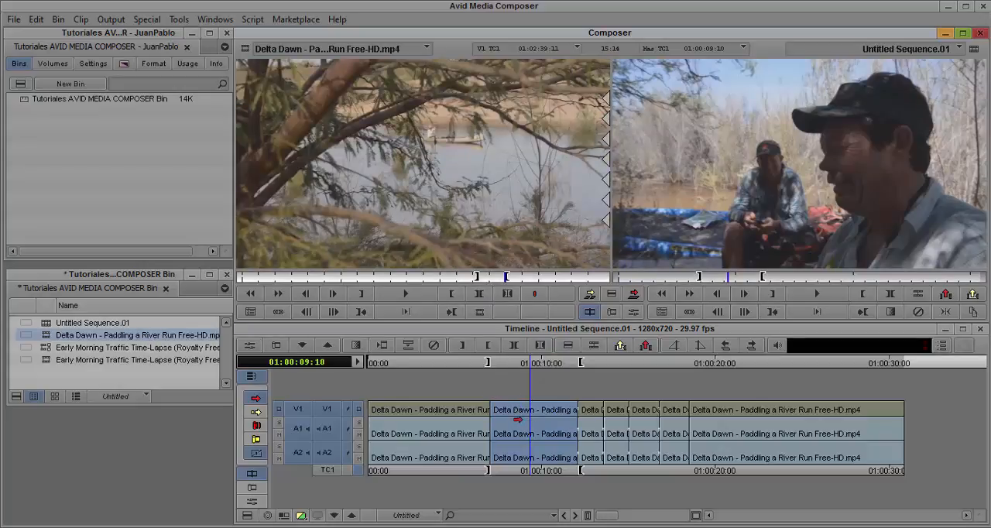
- Try overwriting the marked sequence range with the source selection, then undo the edit and clear both sequence marks
click(521, 393)
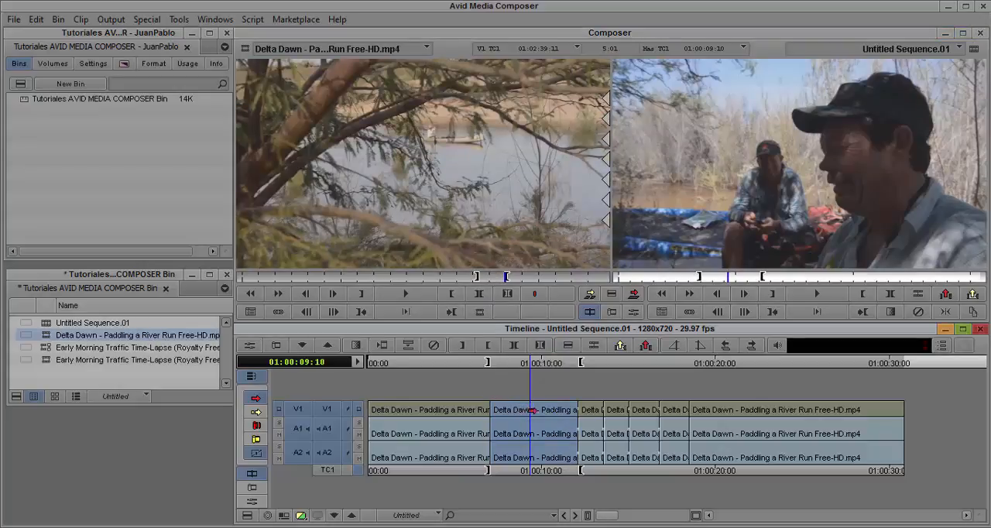
click(633, 293)
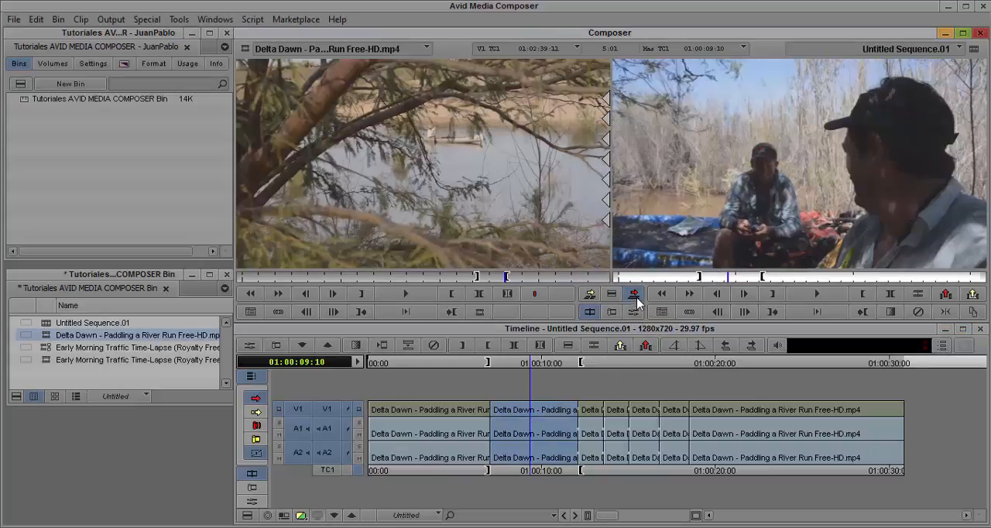
drag(505, 364, 529, 372)
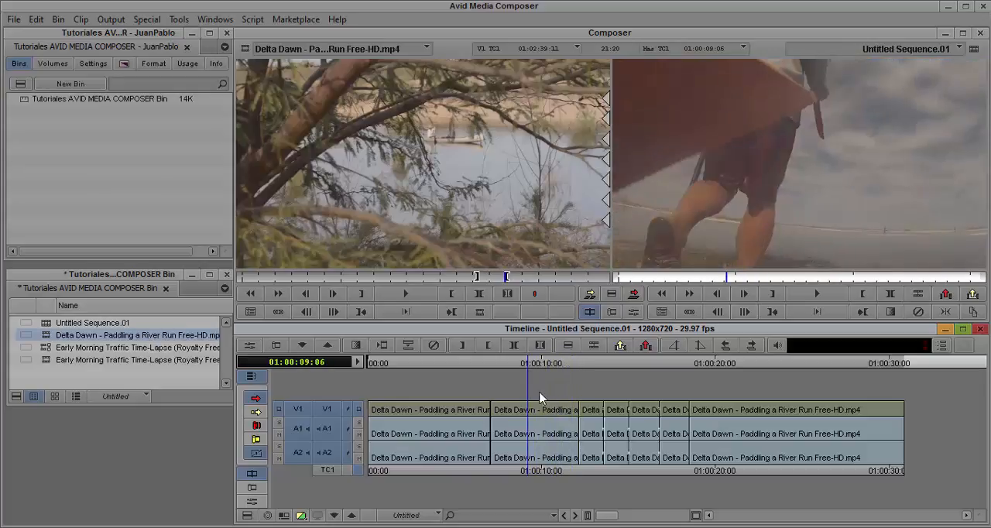
key(t)
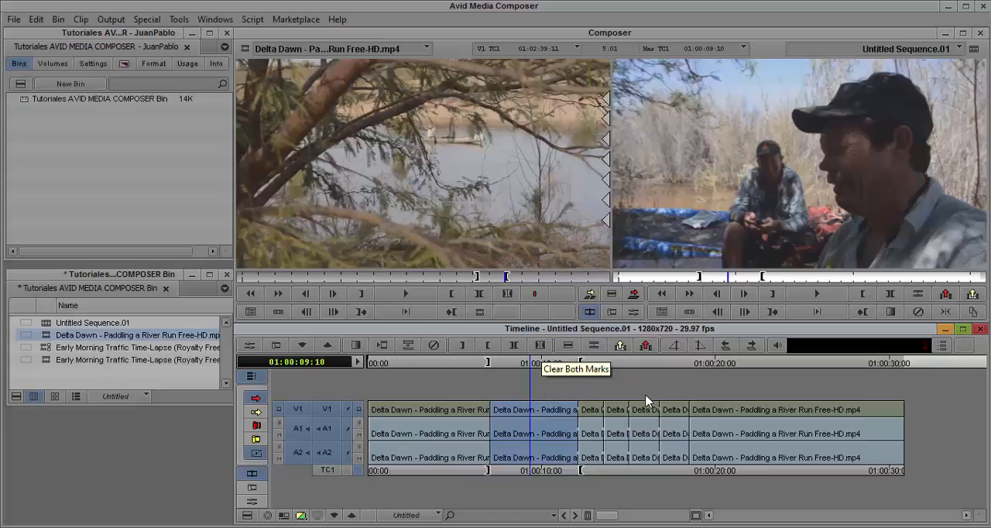
key(g)
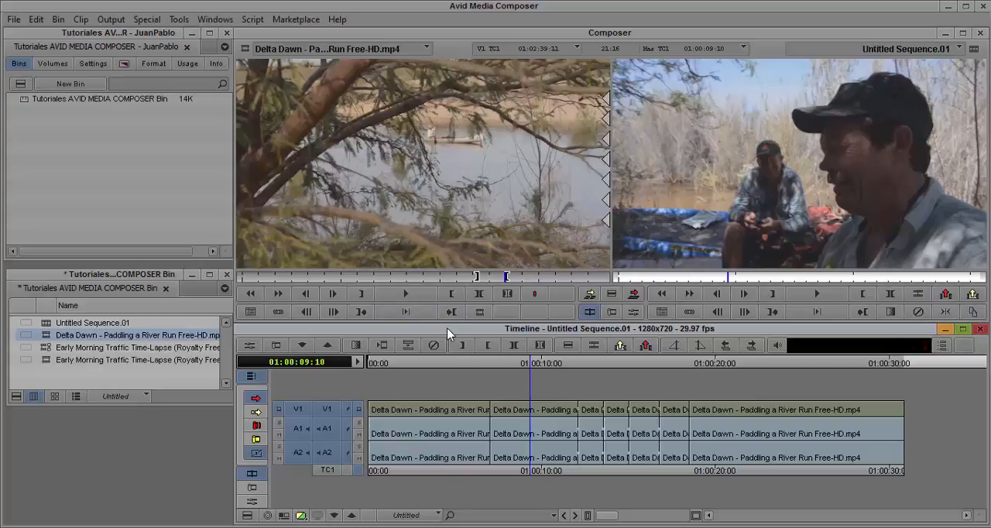
- Reposition the Timeline, bin and Composer windows slightly within the workspace
mouse_move(448, 330)
mouse_down()
mouse_move(453, 345)
mouse_move(462, 333)
mouse_move(449, 332)
mouse_move(462, 331)
mouse_move(447, 329)
mouse_up()
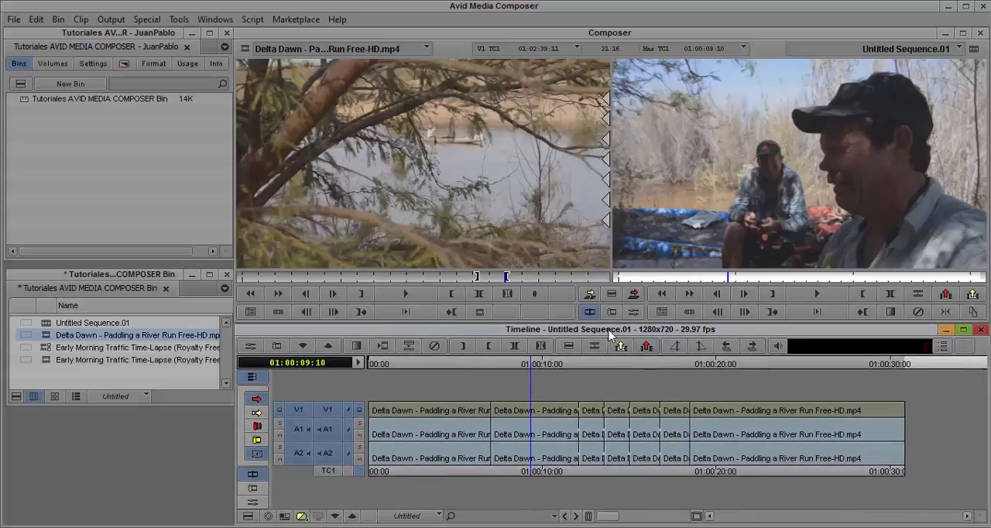
drag(605, 337, 606, 349)
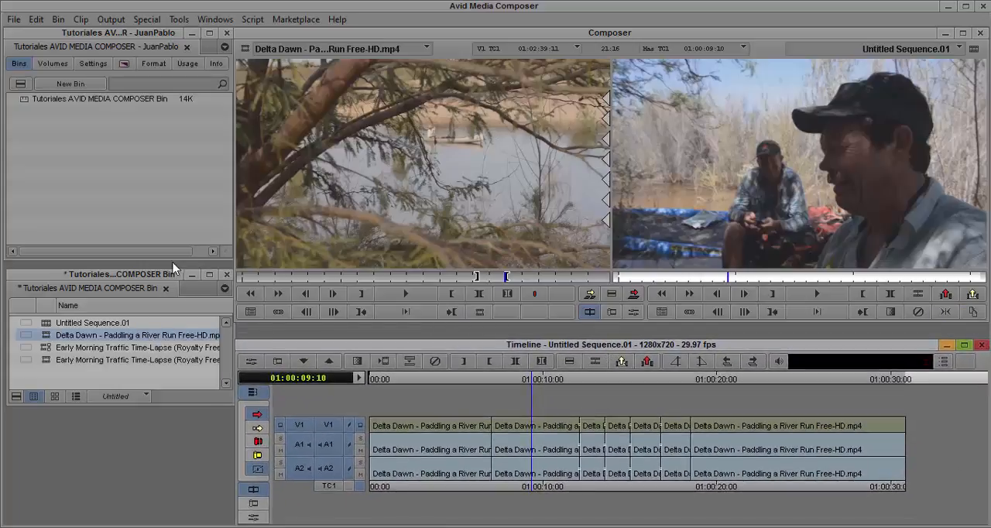
drag(66, 270, 114, 277)
mouse_move(419, 34)
mouse_down()
mouse_move(420, 49)
mouse_move(423, 37)
mouse_up()
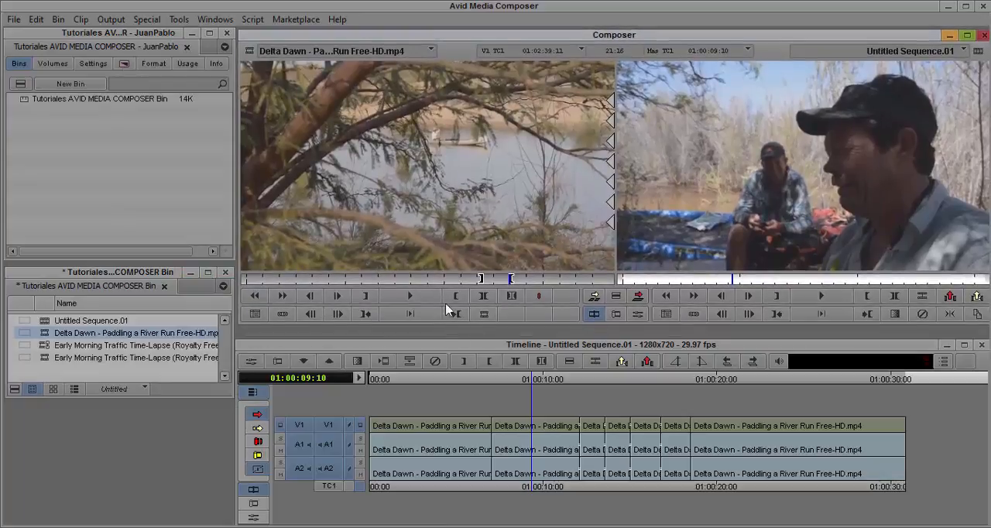
mouse_move(477, 344)
mouse_down()
mouse_move(488, 328)
mouse_move(479, 334)
mouse_up()
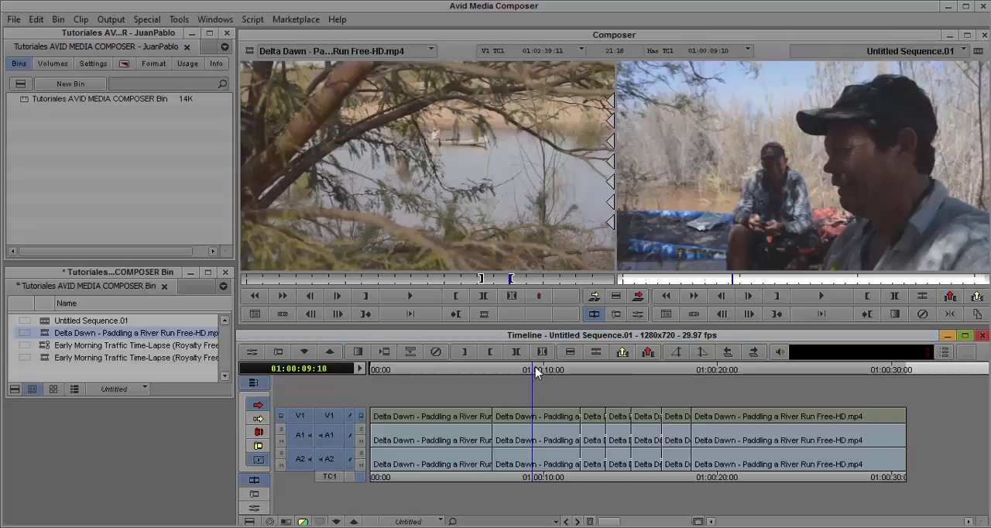
- Scrub the sequence back to 01:00:01:16, then park at the first cut at 01:00:07:00
drag(532, 369, 412, 394)
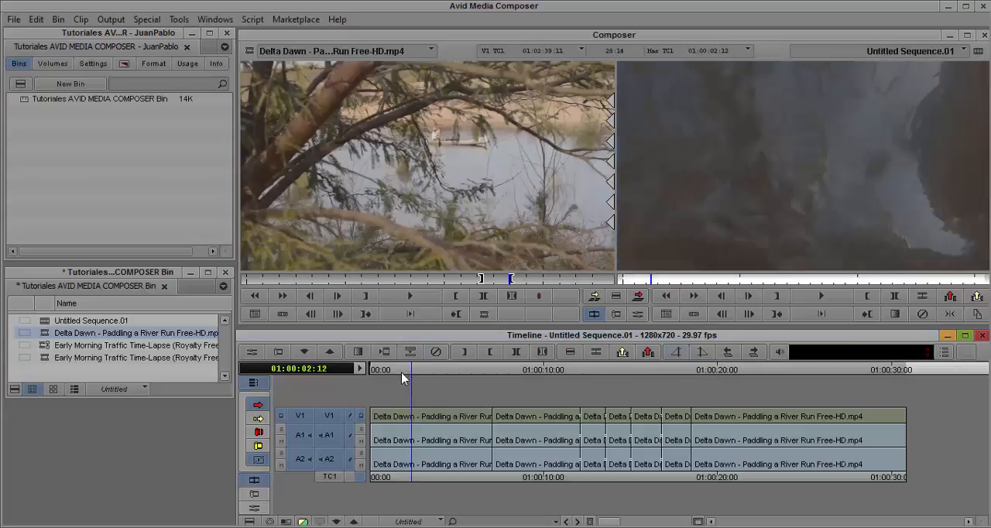
mouse_move(402, 377)
mouse_down()
mouse_move(402, 368)
mouse_move(397, 376)
mouse_up()
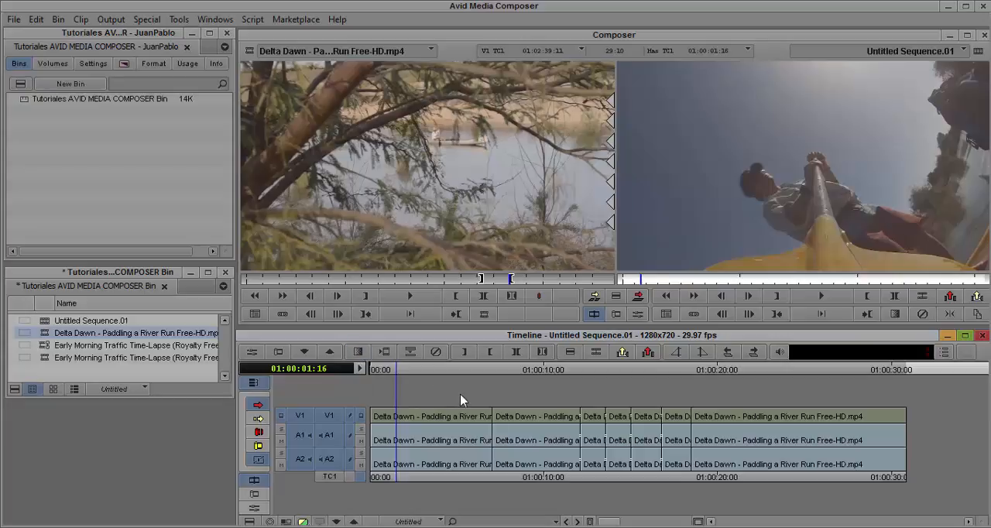
click(492, 370)
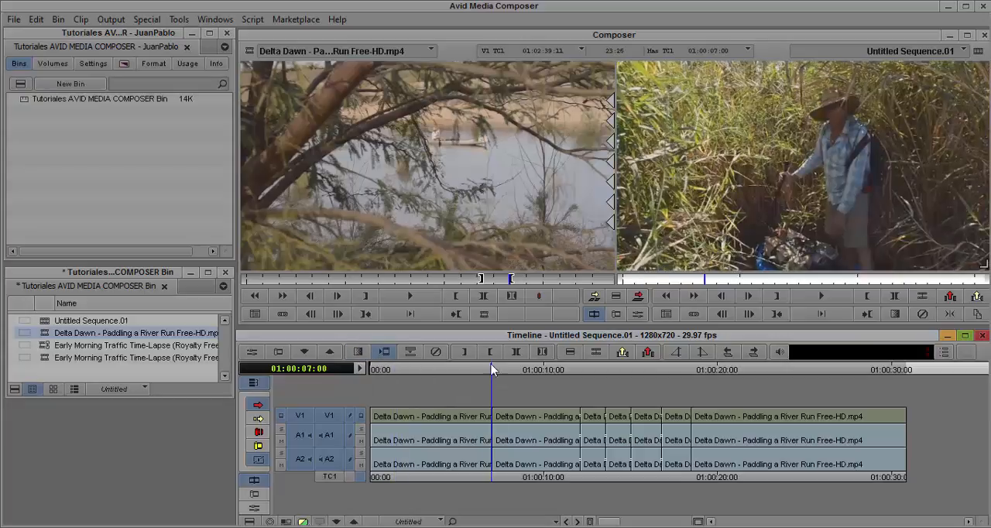
- Apply a head fade to the first clip on V1, A1 and A2, from the sequence start to 01:00:02:00
drag(421, 377, 358, 390)
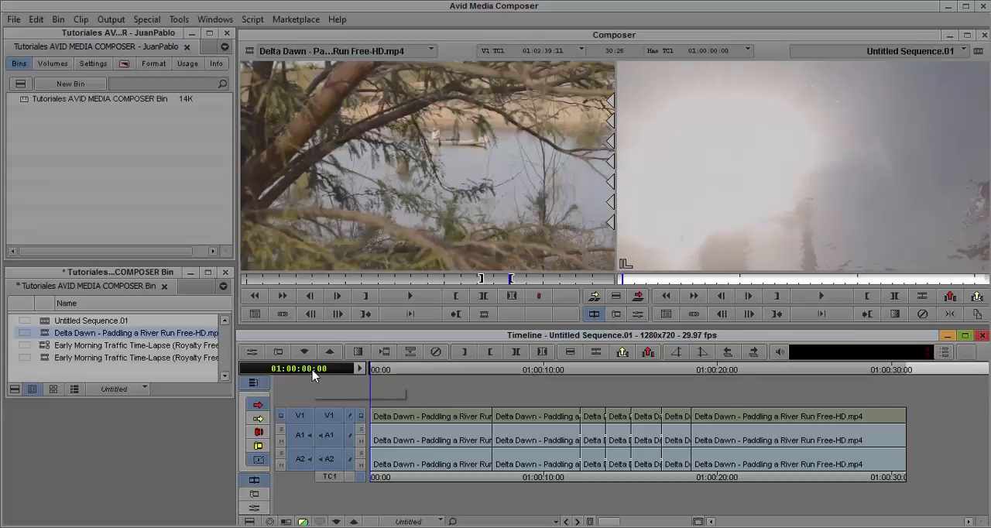
click(391, 371)
drag(393, 370, 405, 372)
key(Left)
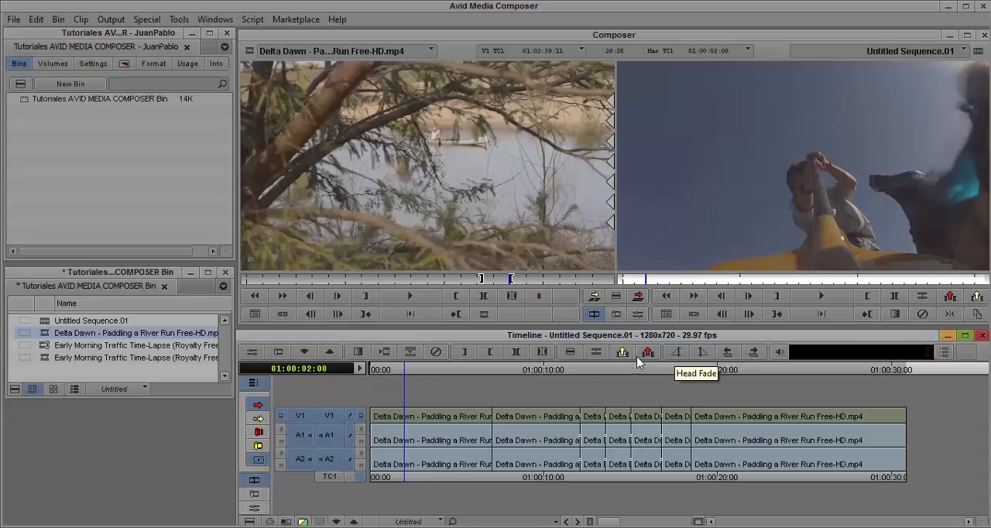
click(682, 354)
- Play the sequence opening twice from the start to review the picture and audio fade-in, then undo the head fade
drag(402, 372, 352, 388)
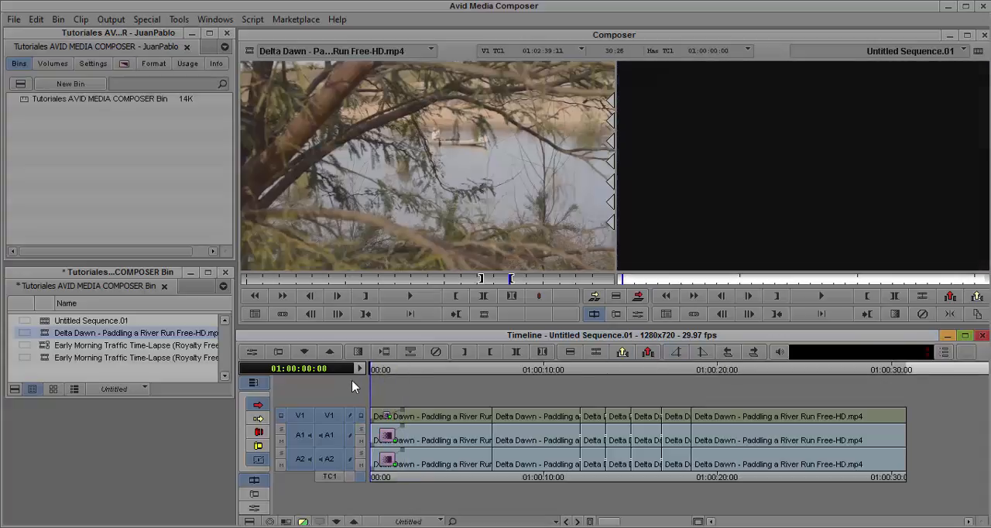
key(space)
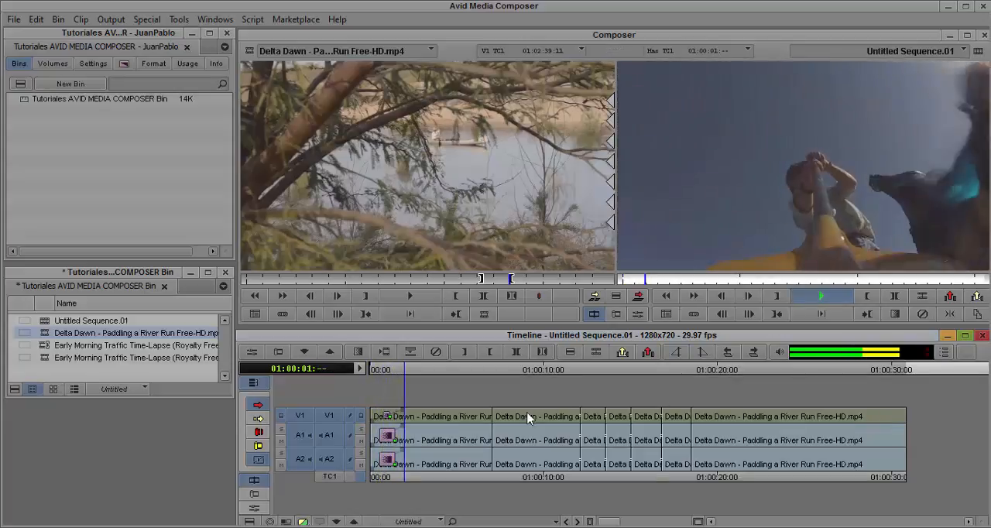
key(space)
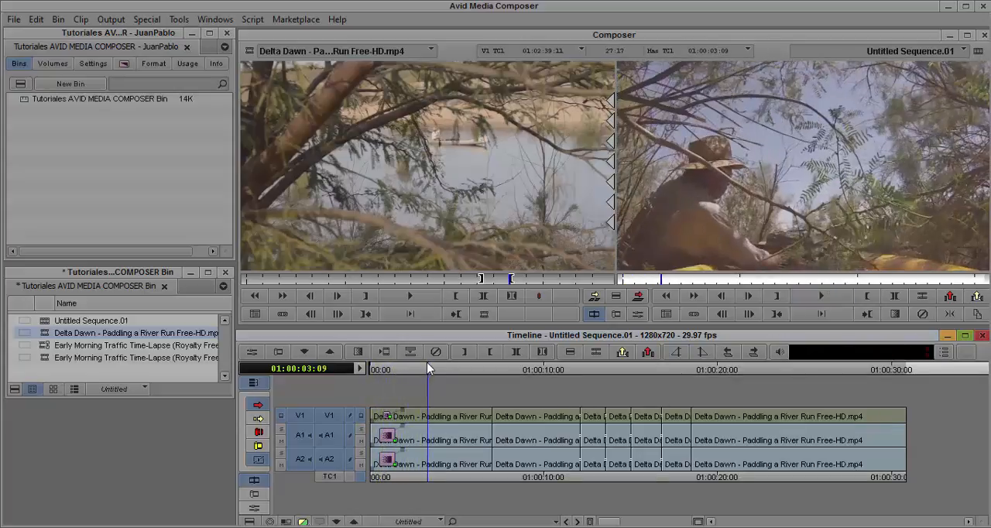
drag(428, 366, 370, 374)
key(space)
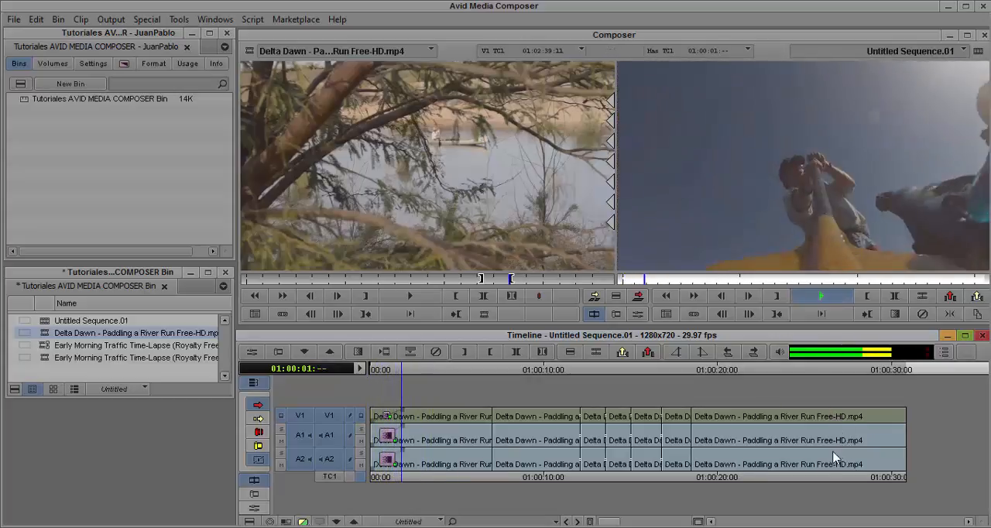
key(space)
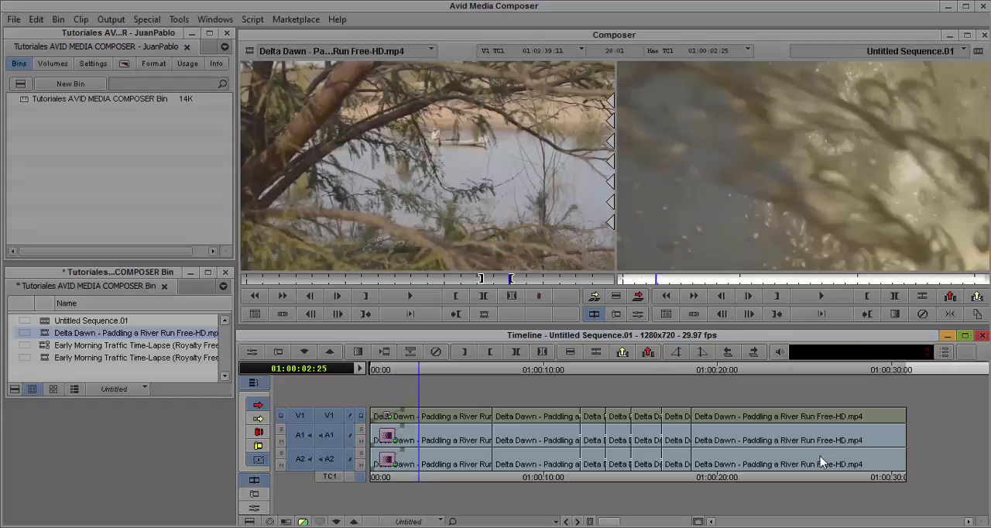
key(ctrl+z)
- Leave only V1 active, apply a video-only head fade up to 01:00:02:06, and play it from the sequence start
drag(402, 374, 371, 373)
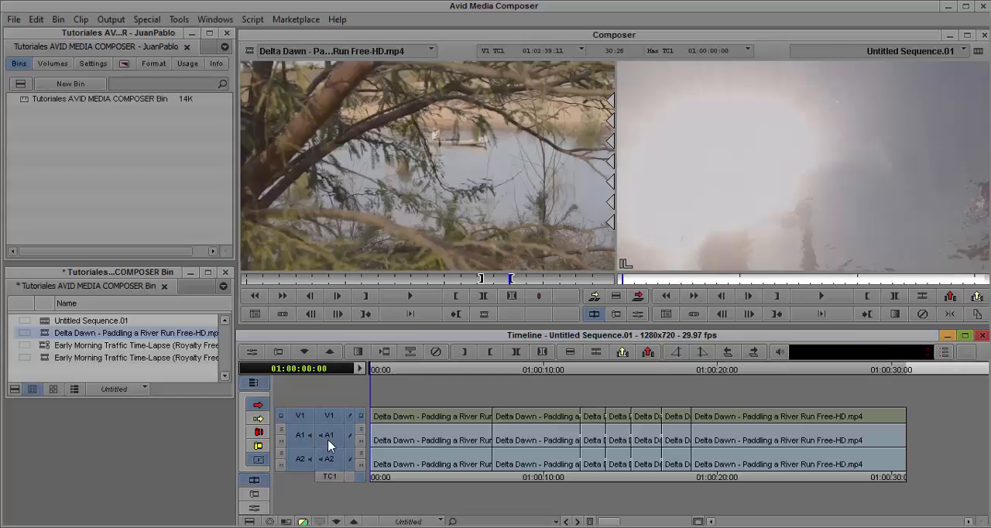
click(330, 461)
click(305, 463)
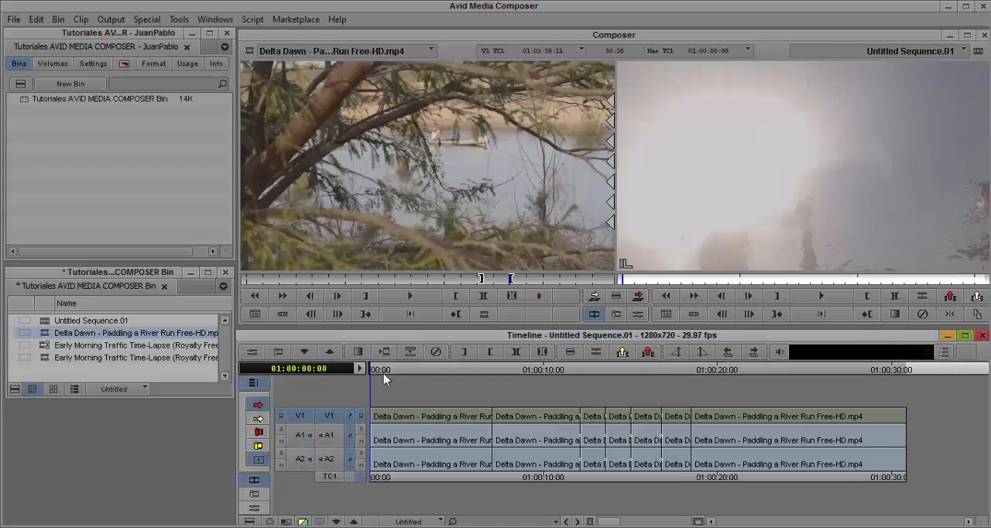
key(space)
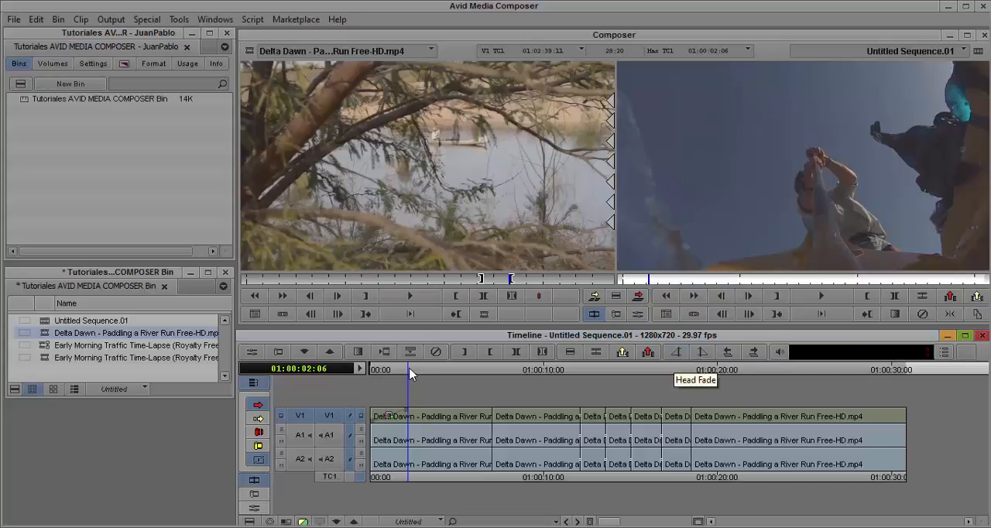
drag(411, 374, 361, 376)
key(space)
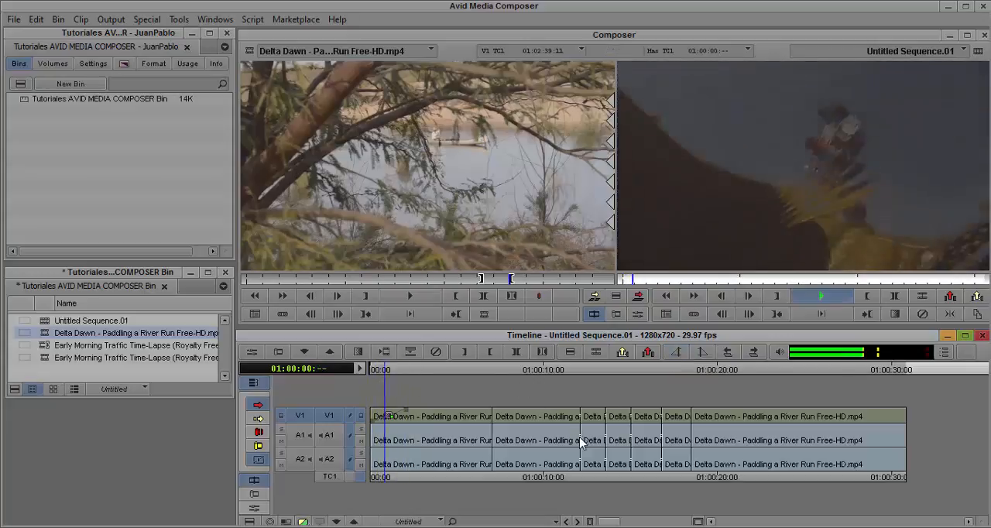
key(space)
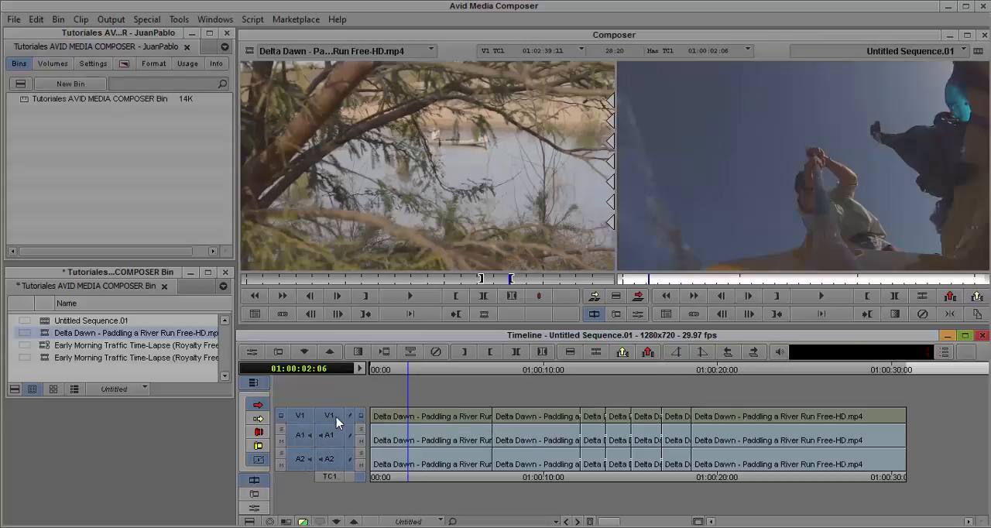
- Apply an audio-only head fade on A1 and A2 up to 01:00:02:06 and play it from the sequence start
click(701, 351)
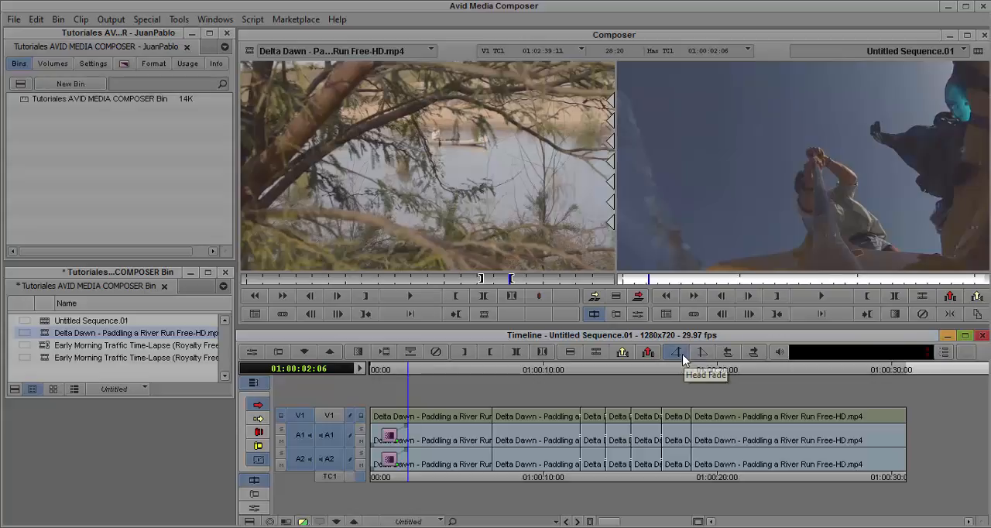
drag(391, 370, 344, 372)
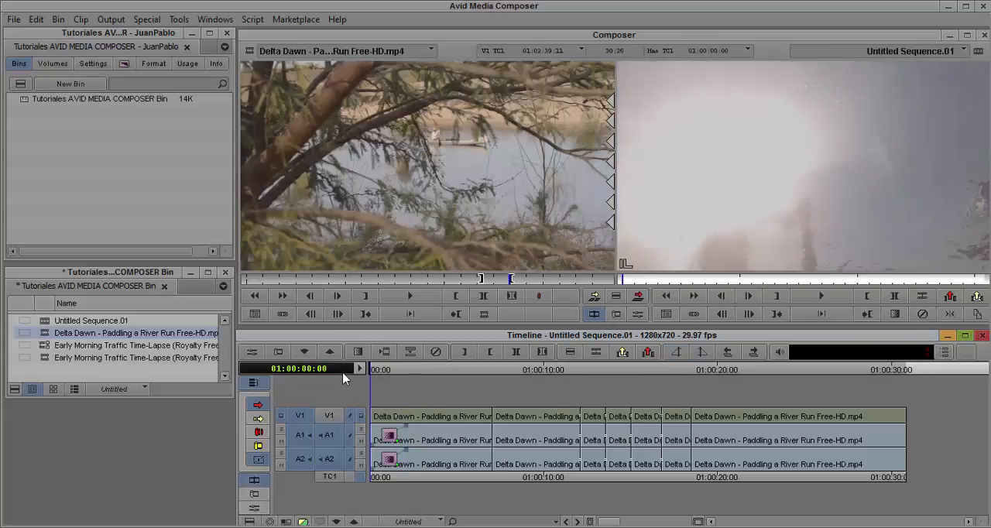
key(space)
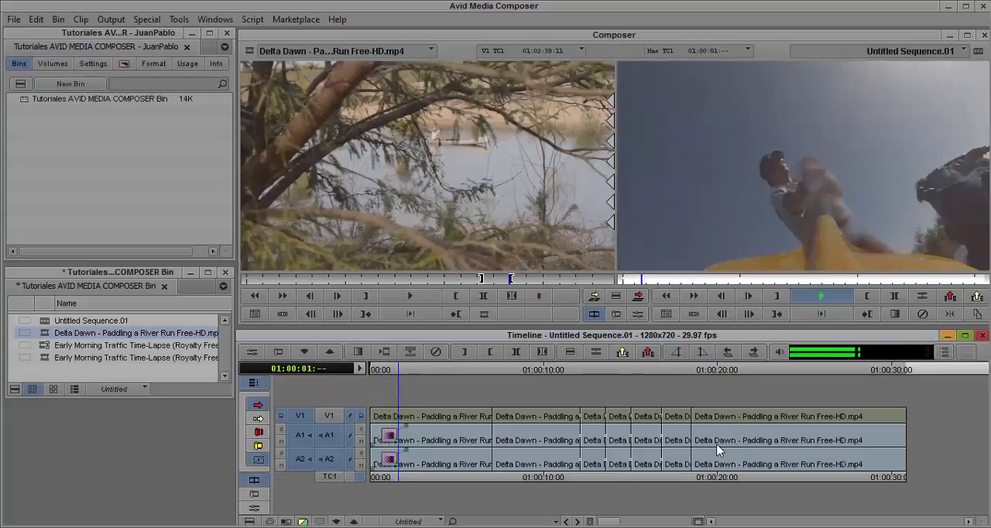
key(space)
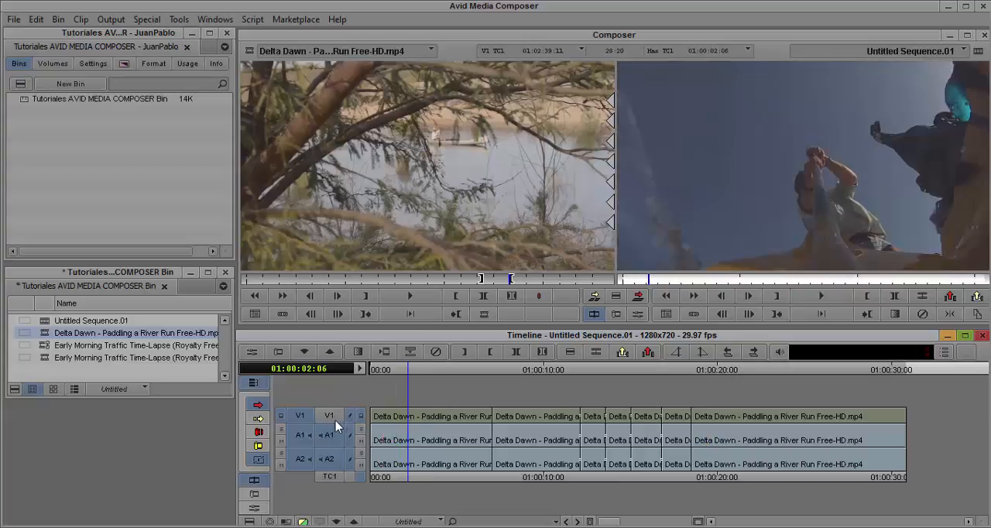
- Apply a head fade on V1, A1 and A2 up to 01:00:02:06 and render the fade effect at the first clip
click(677, 353)
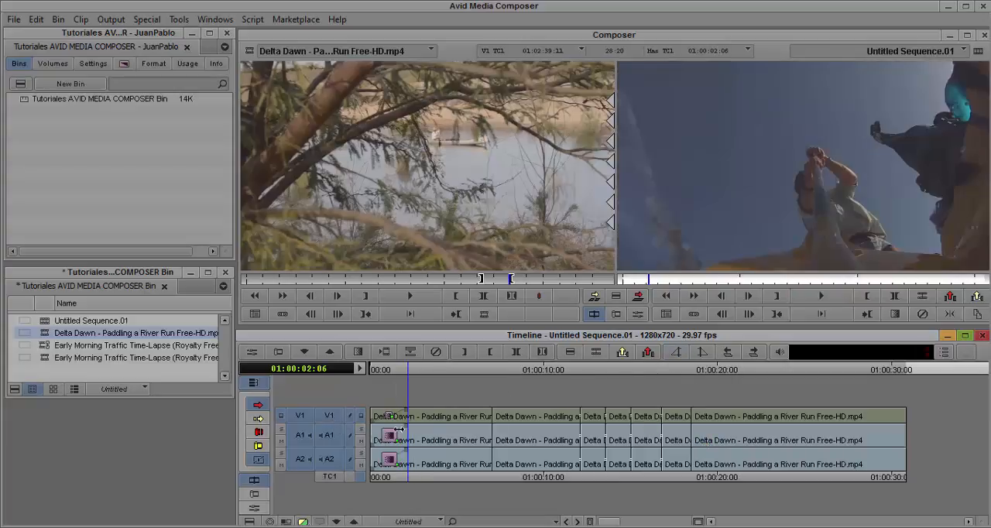
click(388, 369)
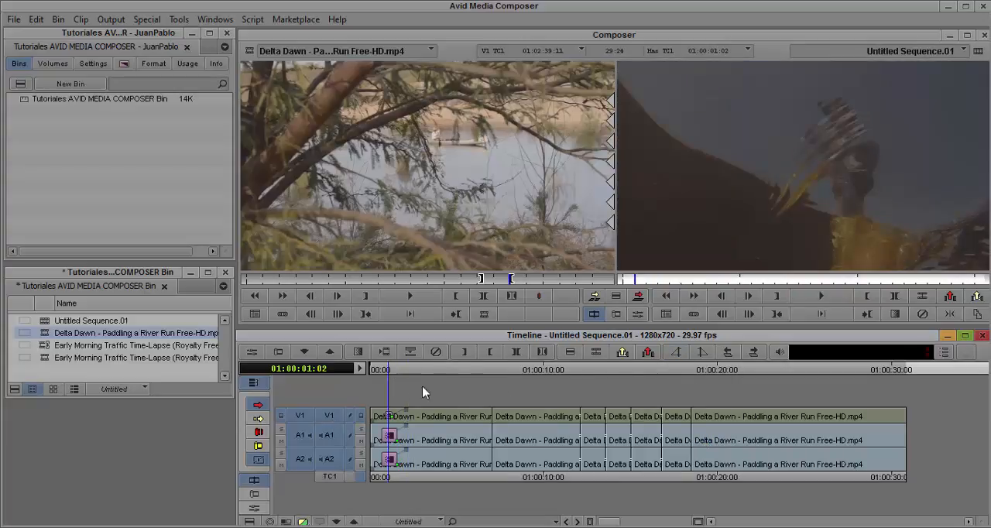
click(385, 352)
click(516, 312)
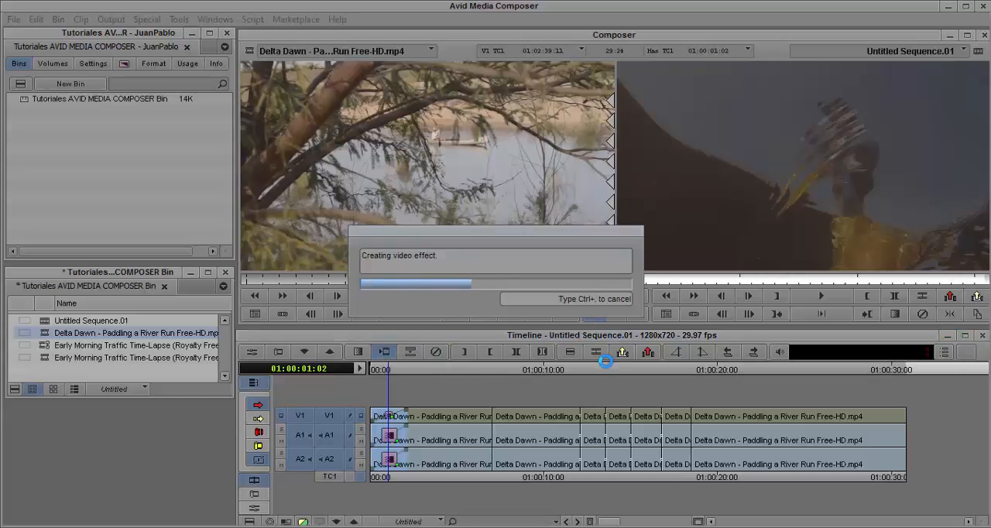
- Play the rendered head fade from near the sequence start through to 01:00:06:04
drag(392, 368, 359, 368)
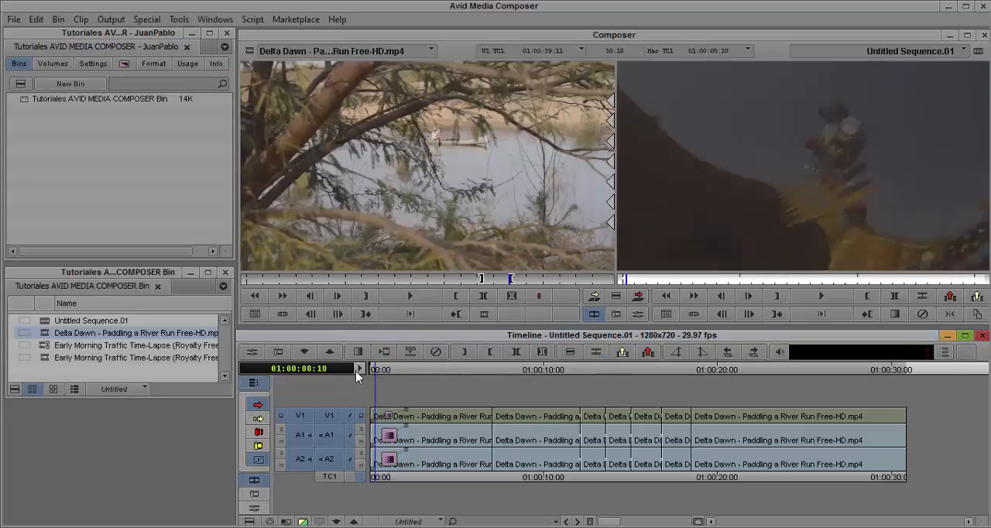
key(space)
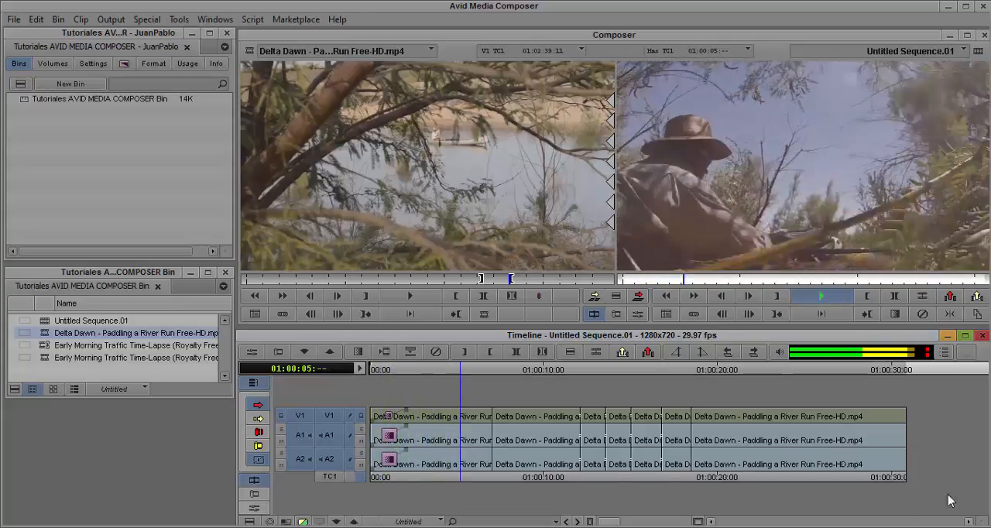
key(space)
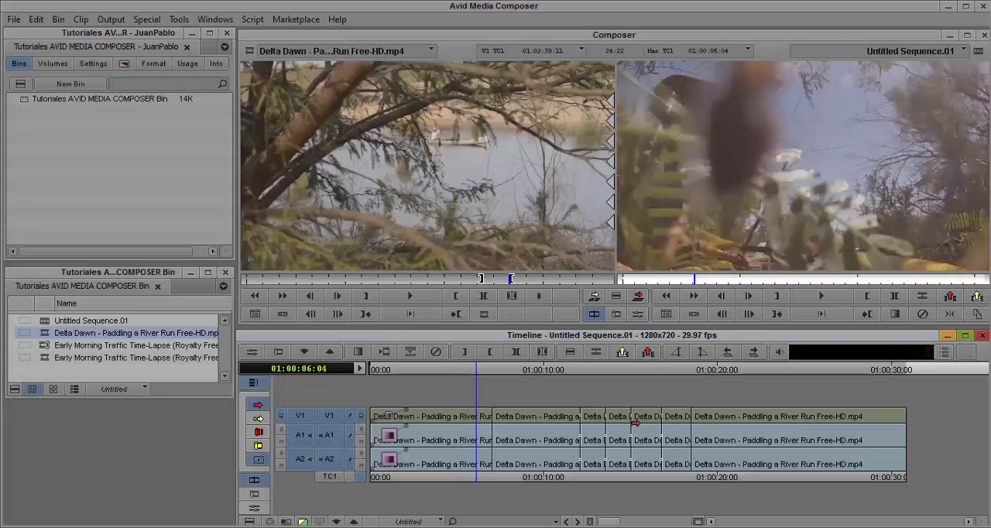
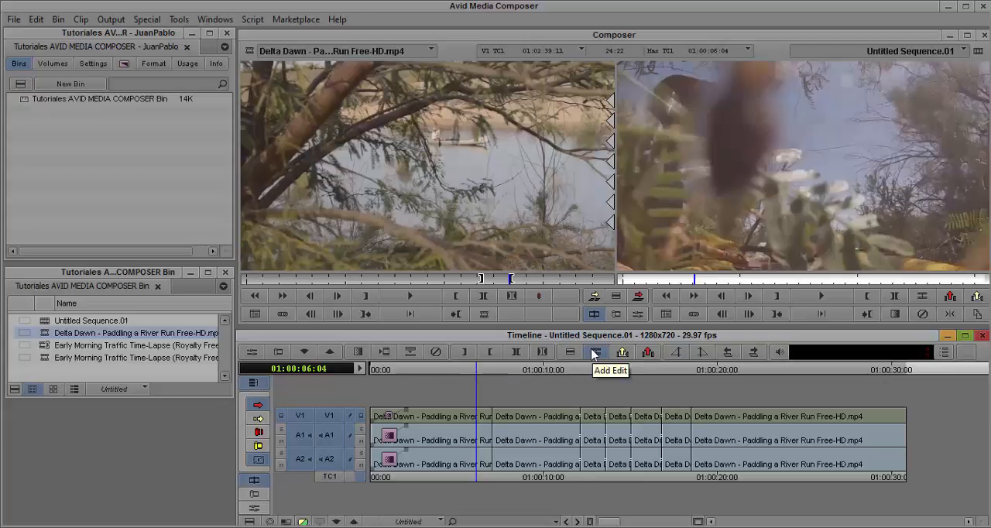
- Add an edit across V1, A1 and A2 at 01:00:04:19
click(451, 369)
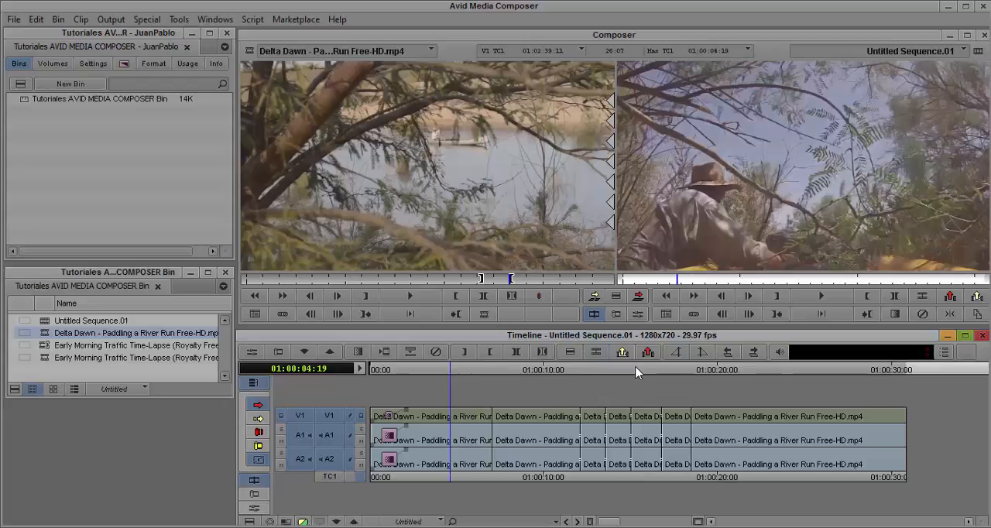
click(597, 354)
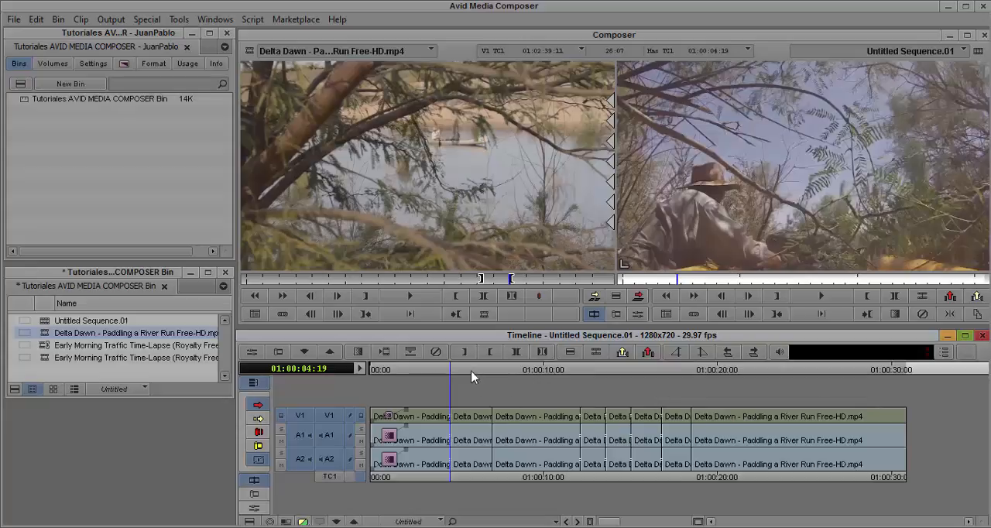
- Apply a tail fade on V1, A1 and A2 from 01:00:28:29 to the sequence end and play it
drag(486, 377, 869, 431)
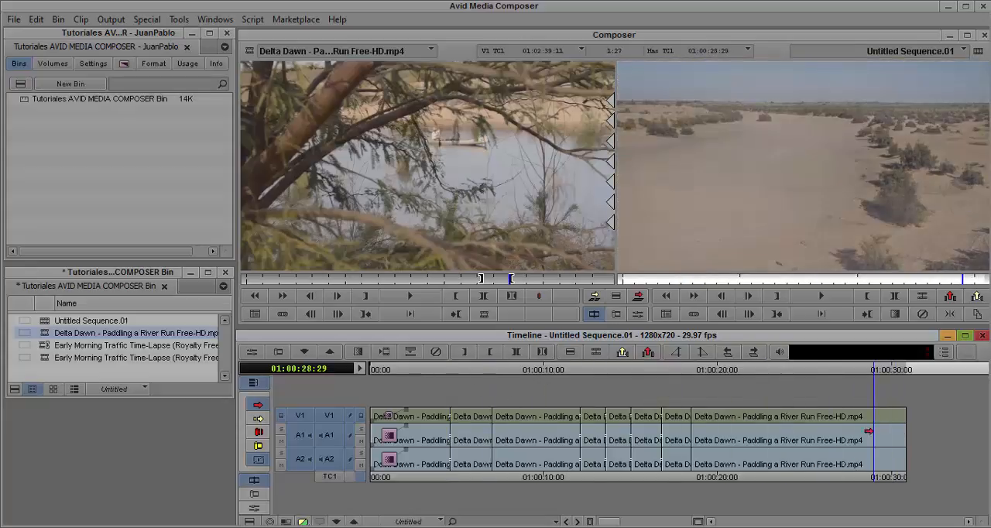
click(701, 353)
key(space)
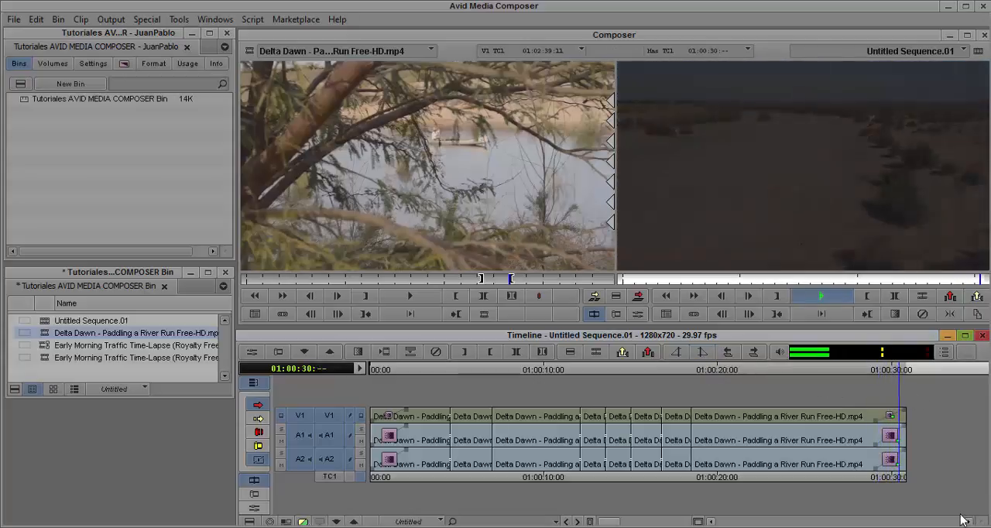
click(865, 366)
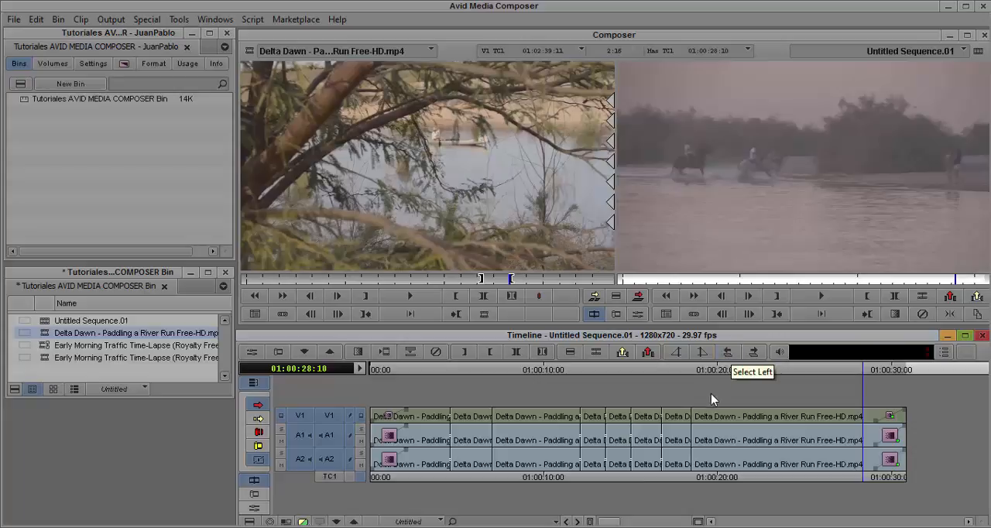
- Park at 01:00:18:16, apply Select Left, and replace that selection using Select Right
click(695, 373)
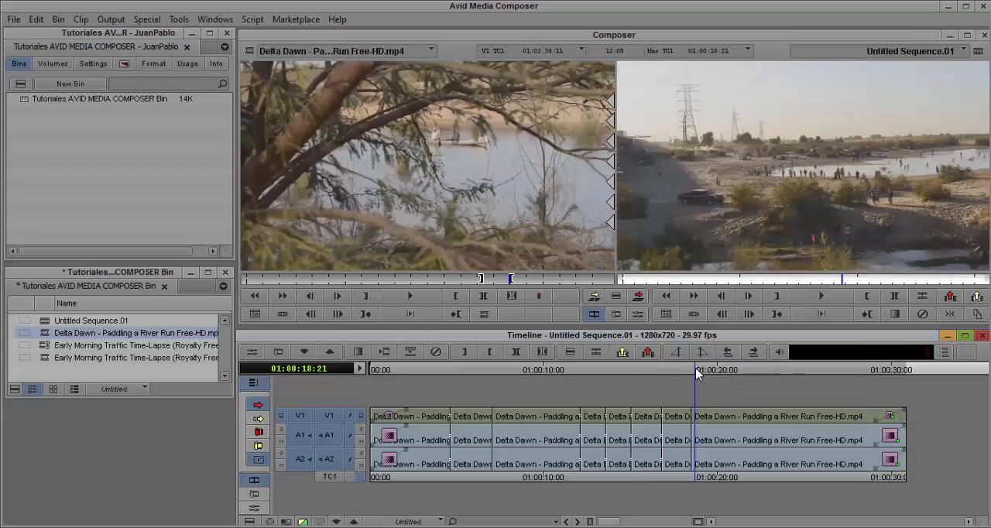
drag(696, 373, 694, 372)
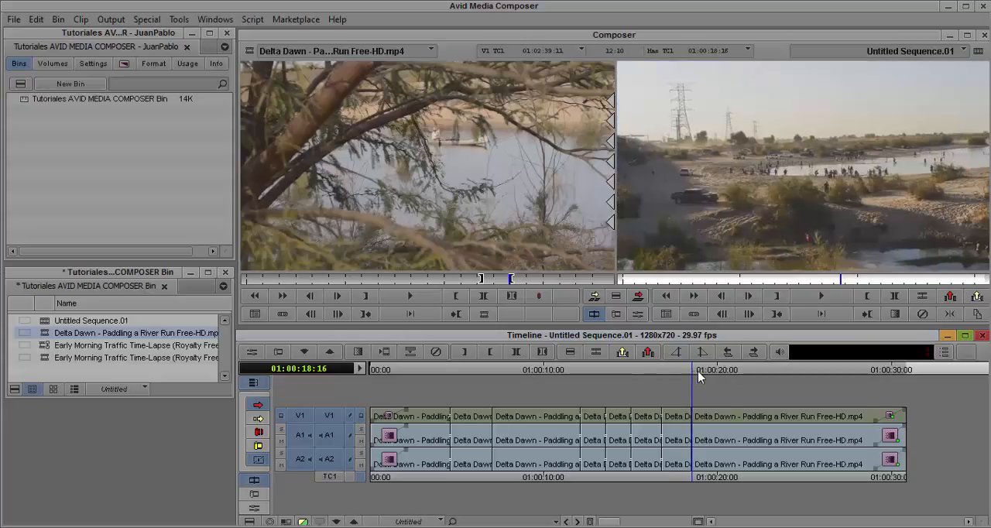
click(728, 352)
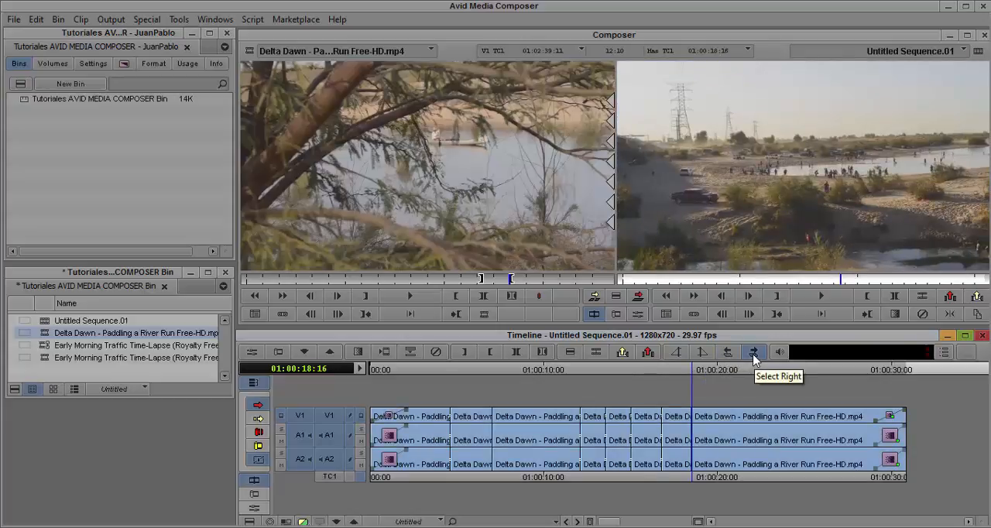
click(754, 353)
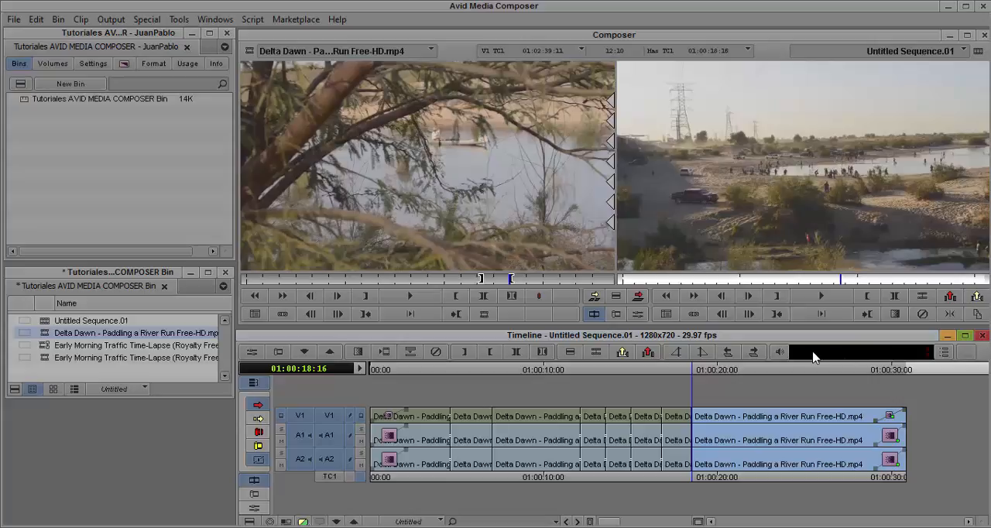
- Play the sequence from 01:00:18:16 to 01:00:21:16, and play the head fade again from the sequence start
key(space)
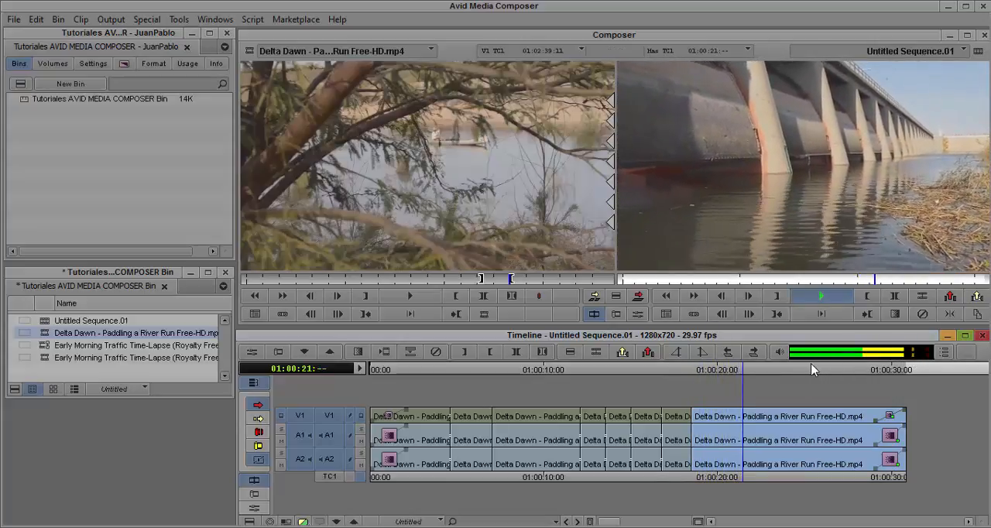
key(space)
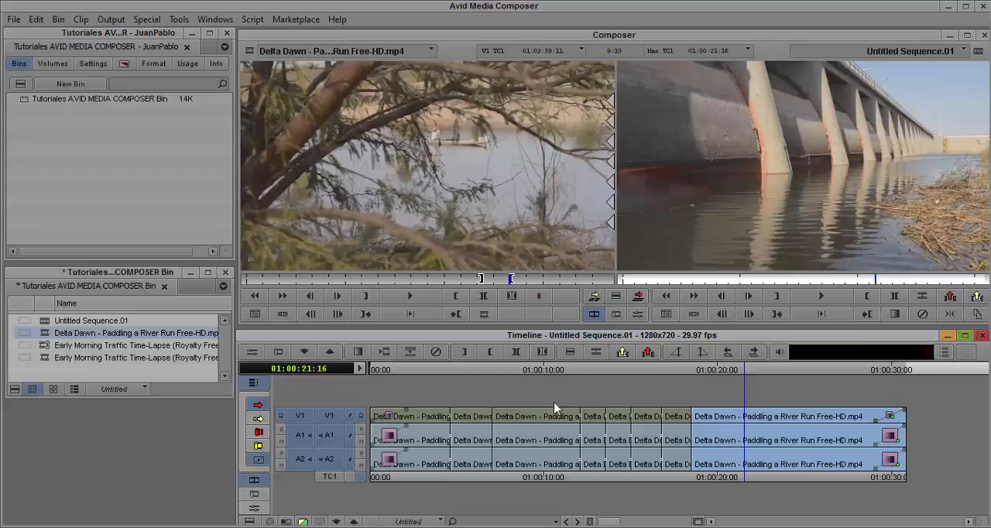
drag(419, 371, 368, 371)
key(space)
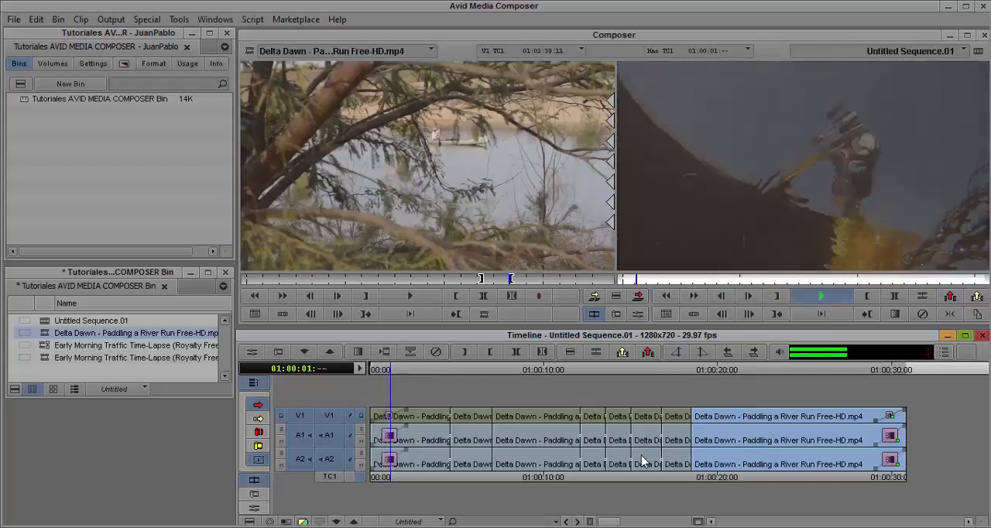
- Add an 84-frame Fade to Color transition centered on the cut near 01:00:04:20 on V1, A1 and A2, and play through it
drag(450, 372, 452, 372)
key(Left)
key(Left)
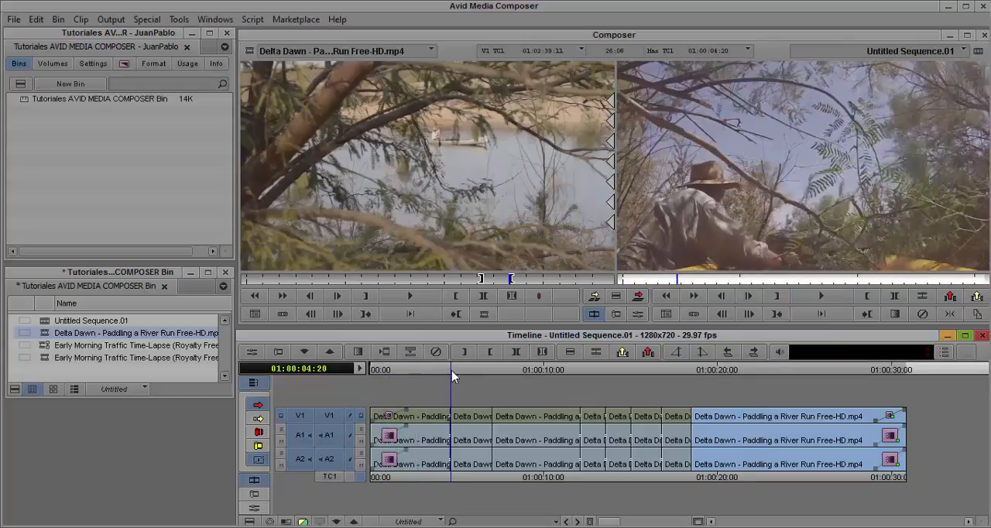
click(358, 352)
click(557, 186)
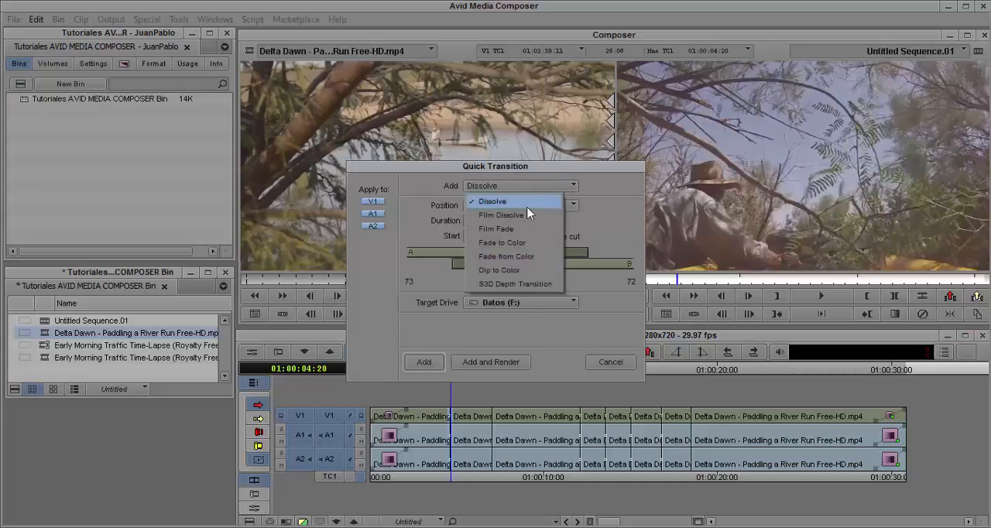
click(511, 244)
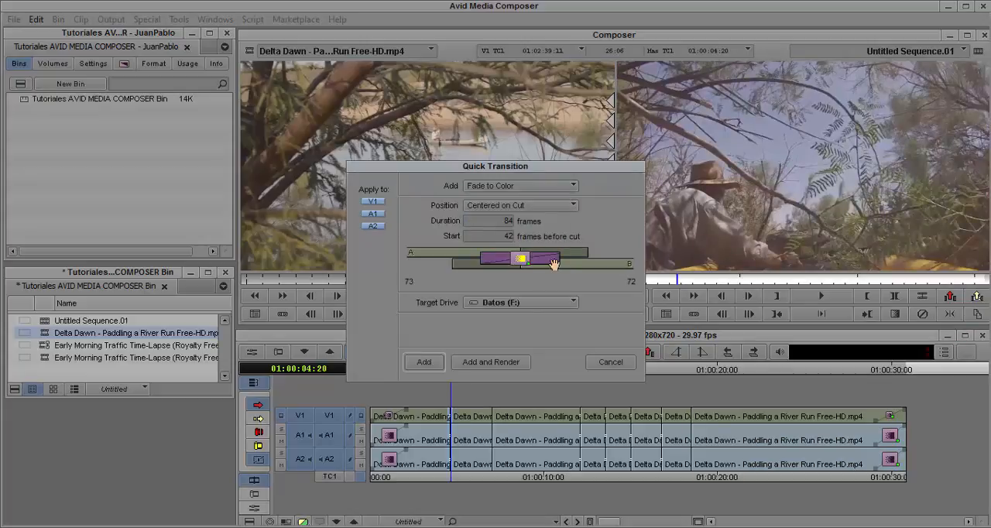
click(439, 364)
key(space)
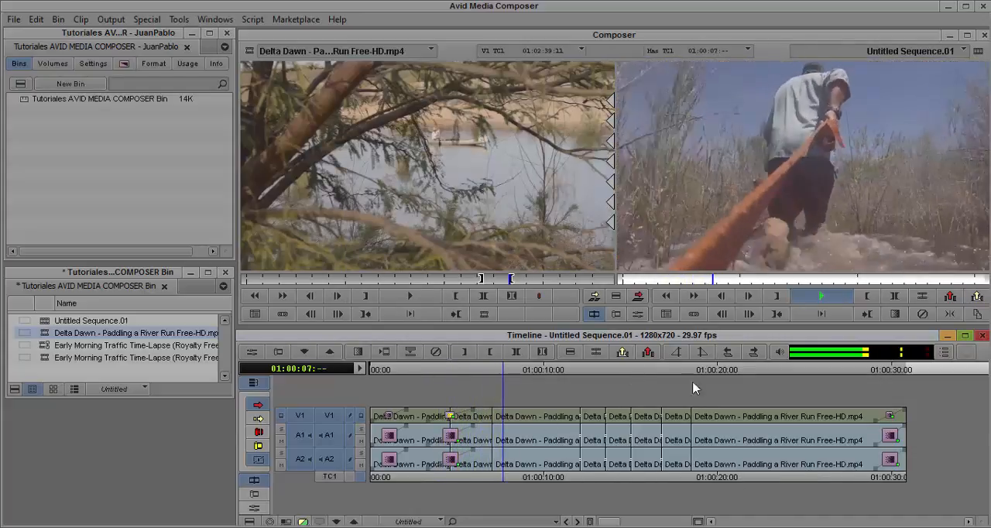
- Add an 84-frame Dip to Color transition centered on the cut near 01:00:18:13 on all tracks, and play it to 01:00:21:01
click(582, 375)
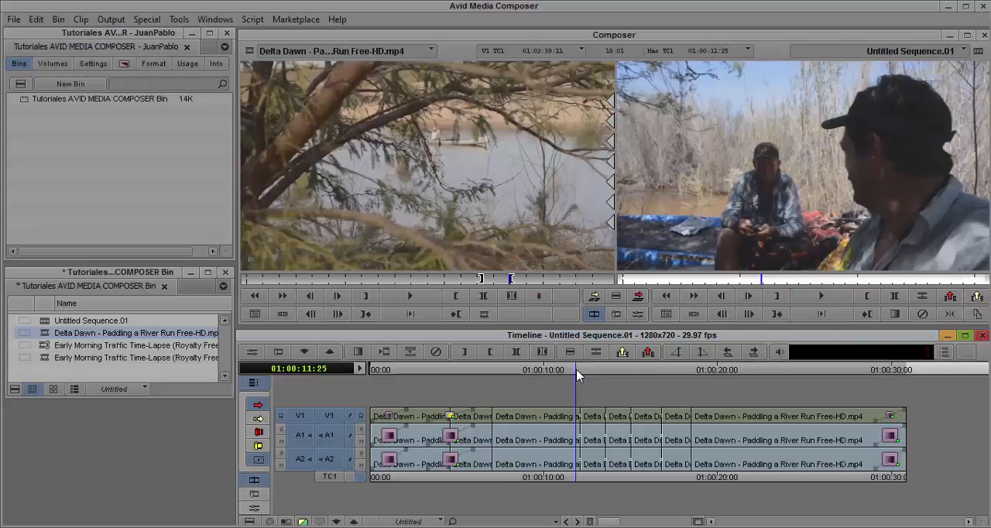
drag(584, 376, 691, 396)
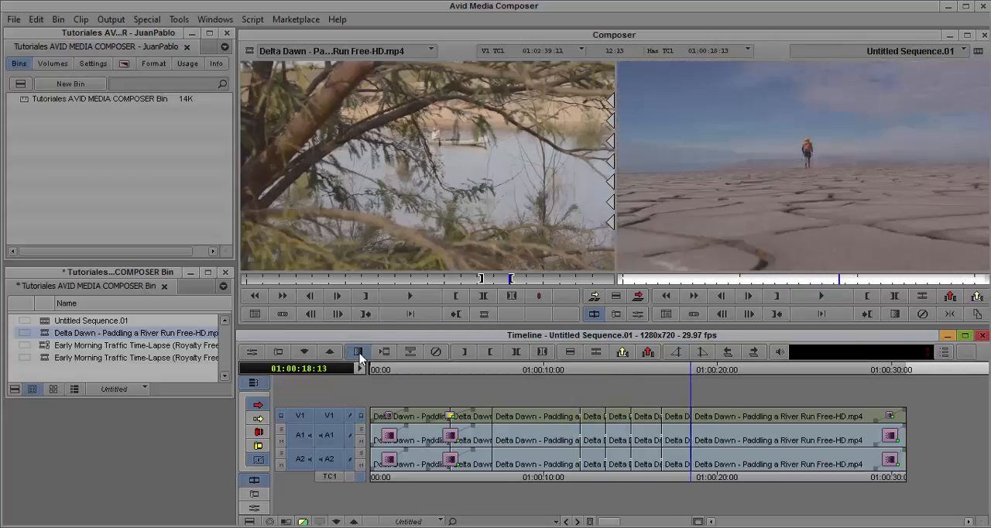
click(358, 351)
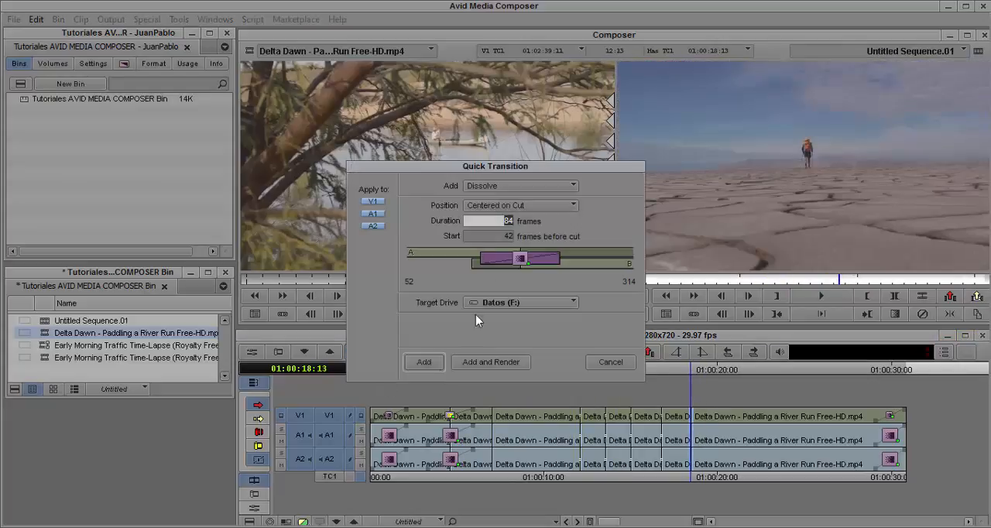
click(530, 189)
click(526, 258)
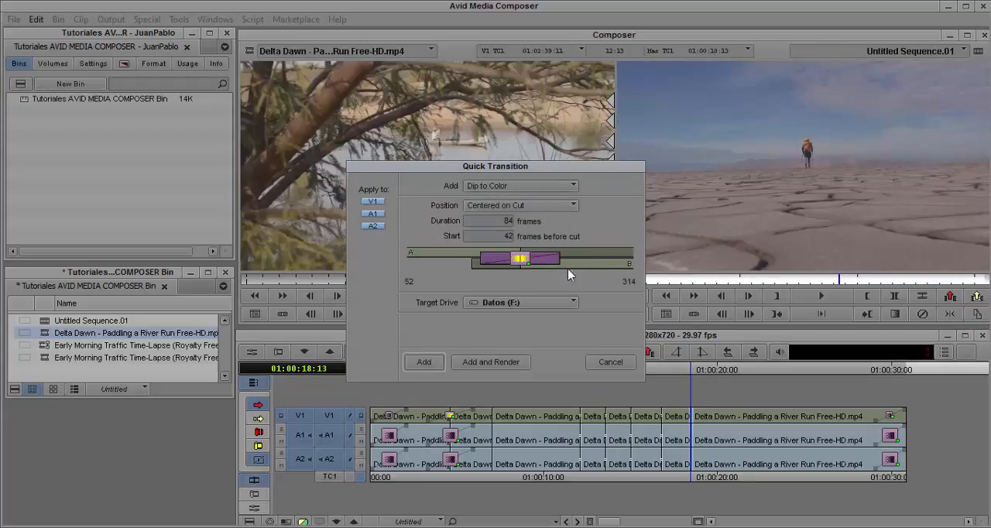
click(424, 362)
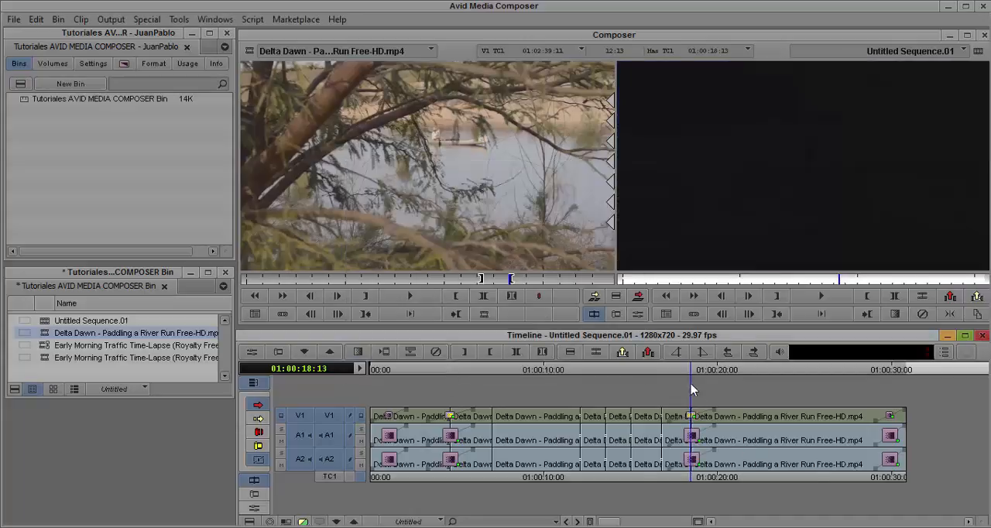
key(space)
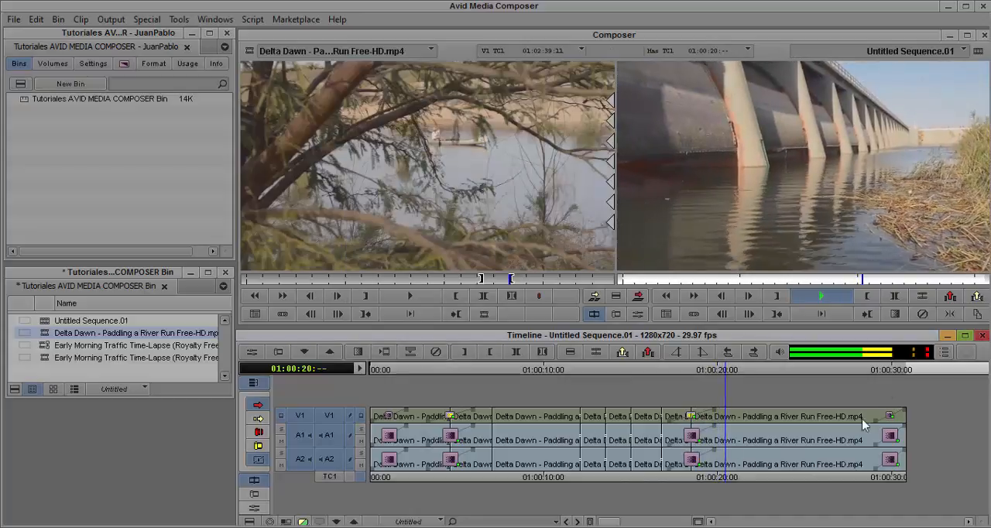
key(space)
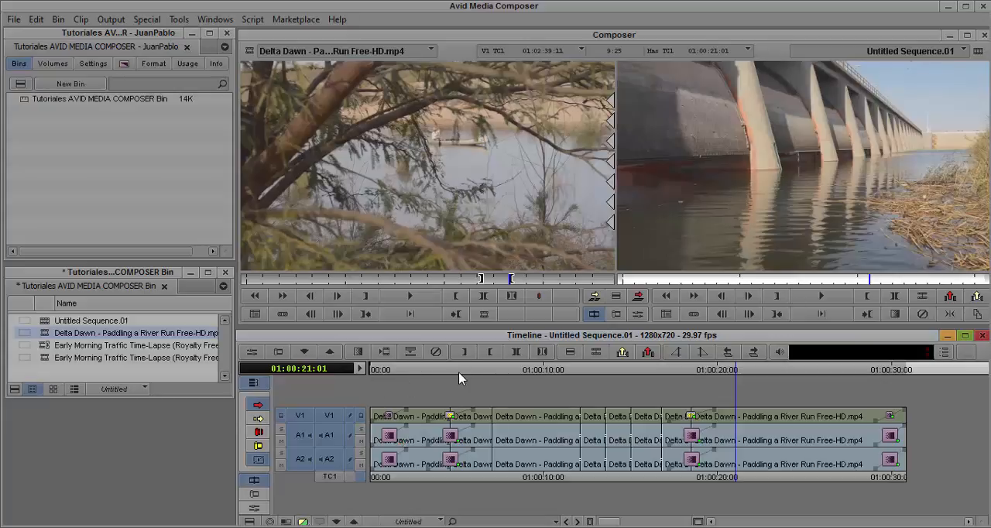
- Mark the sequence range from 01:00:03:01 to 01:00:30:17 so that it spans both color transitions and the tail fade
click(387, 373)
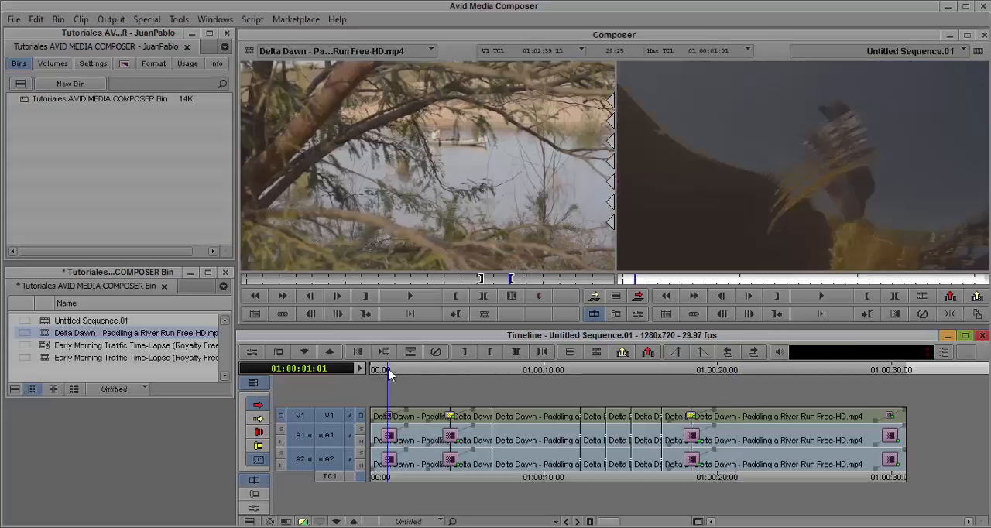
drag(389, 374, 453, 375)
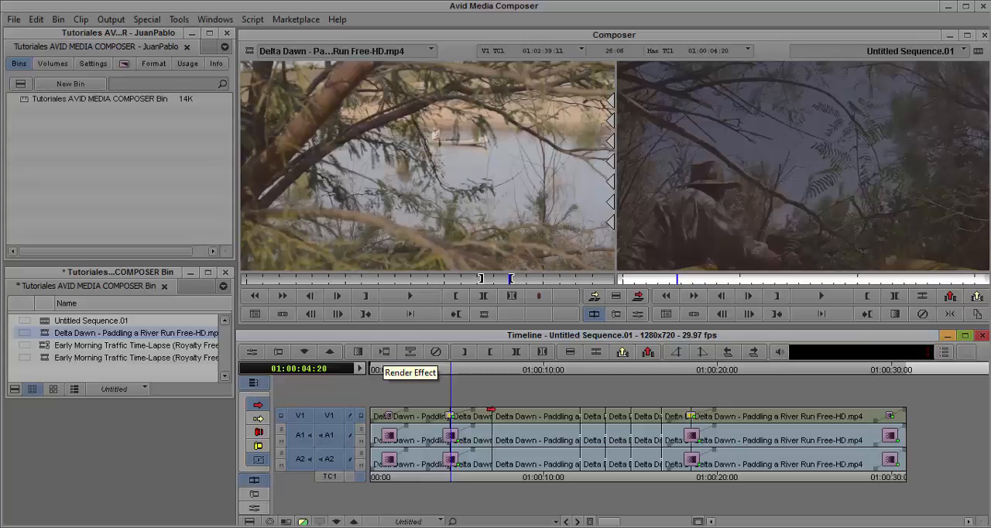
drag(447, 374, 422, 371)
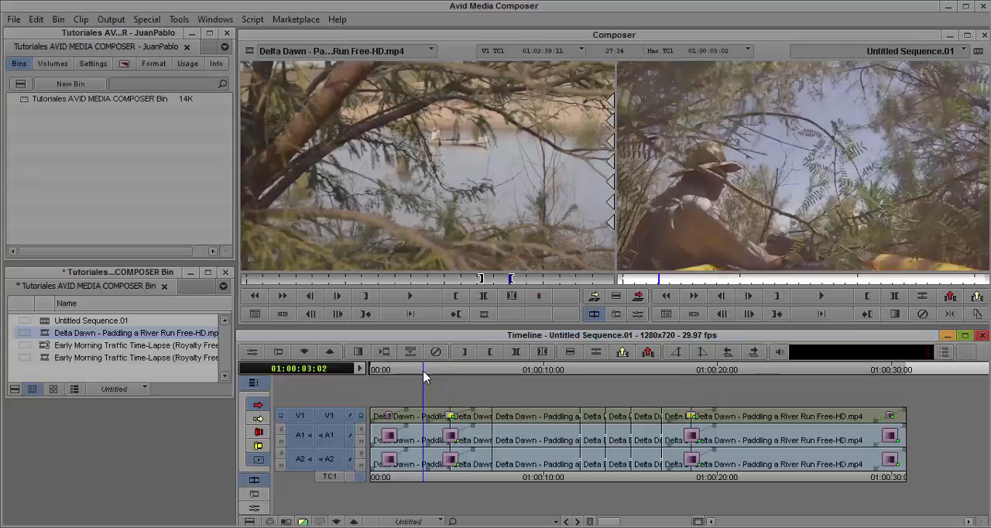
key(o)
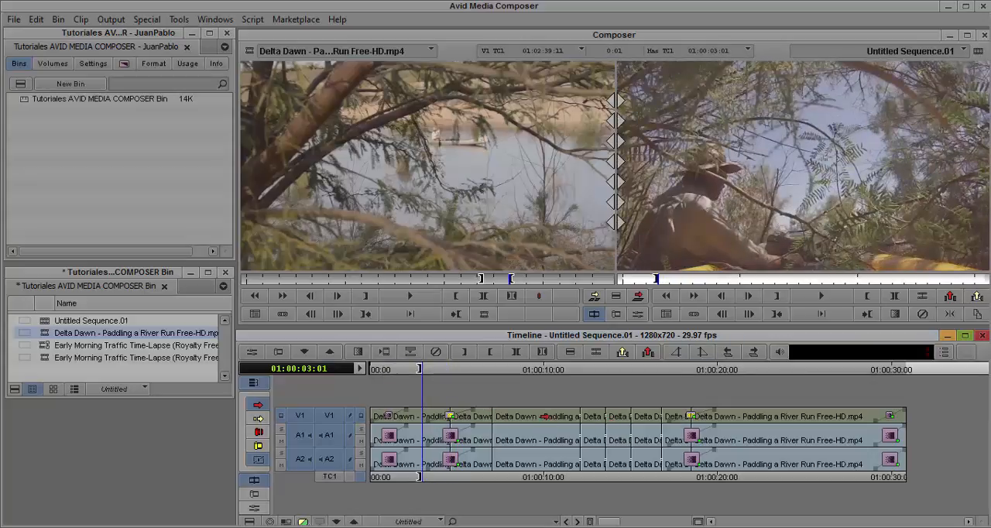
click(905, 372)
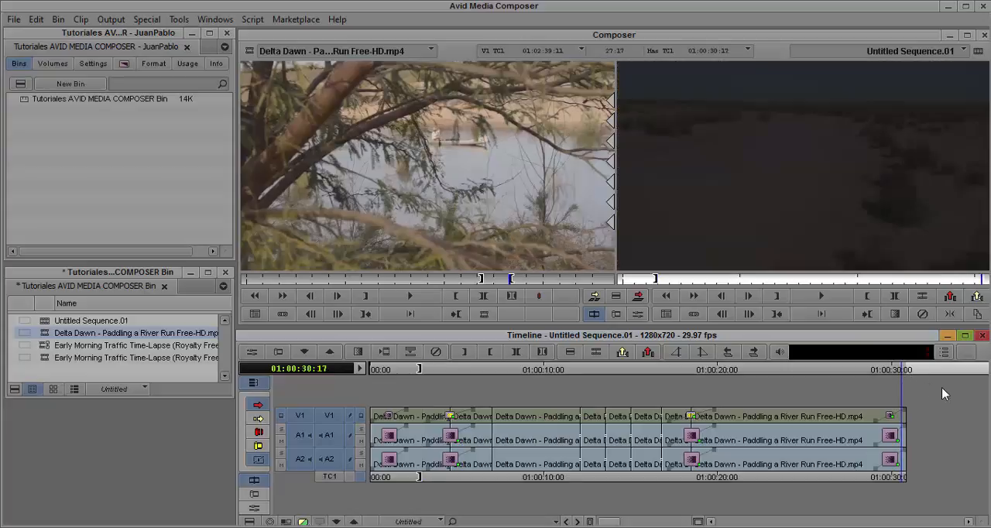
key(o)
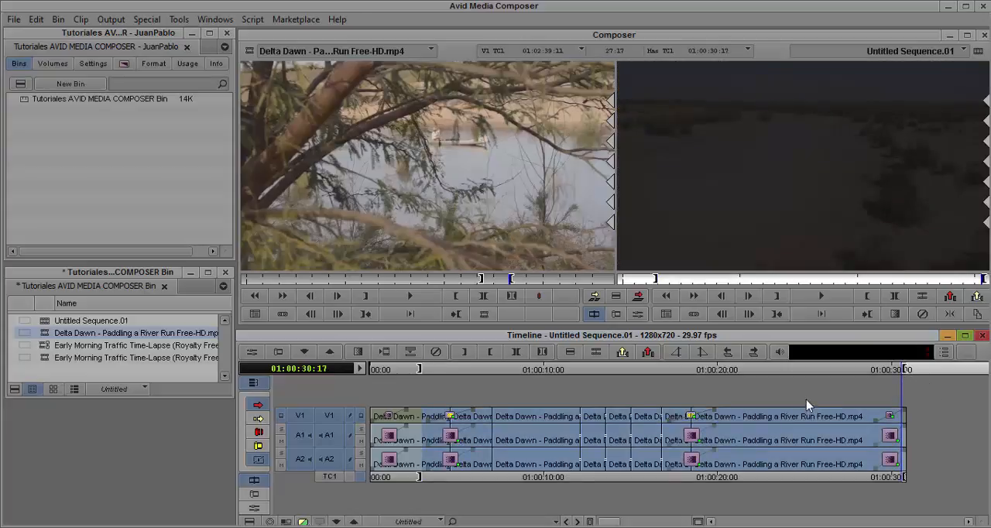
- Render the effects within the marked range to the Datos (F:) drive and play the range from its In mark to 01:00:12:17
right_click(671, 409)
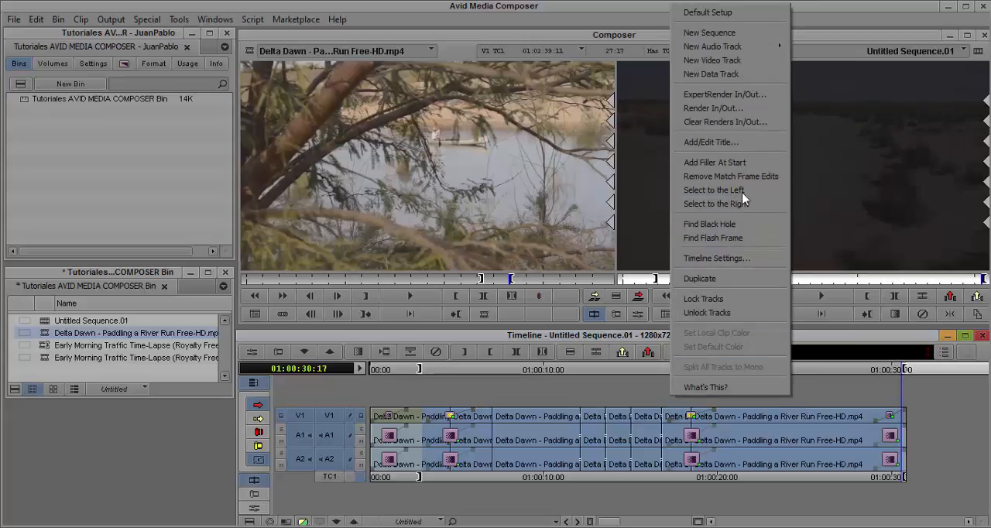
click(742, 113)
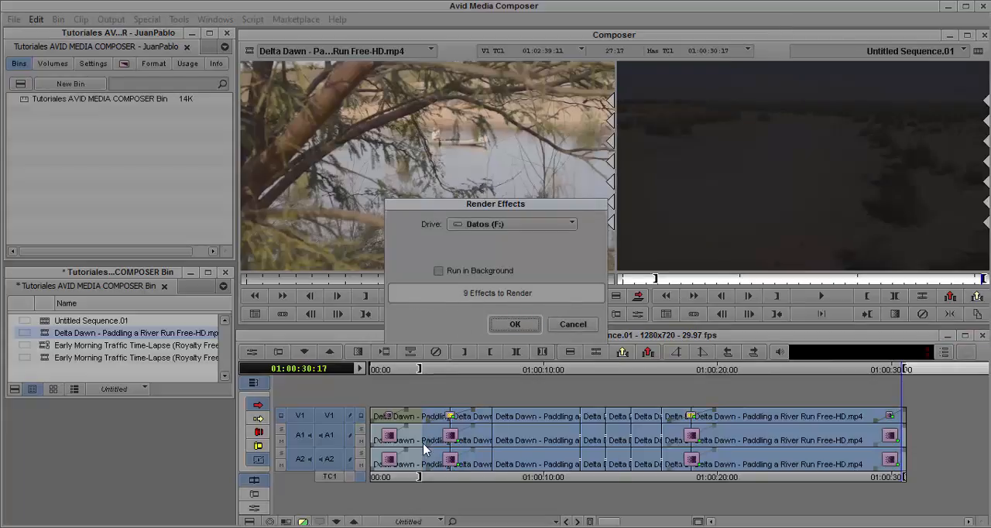
click(515, 325)
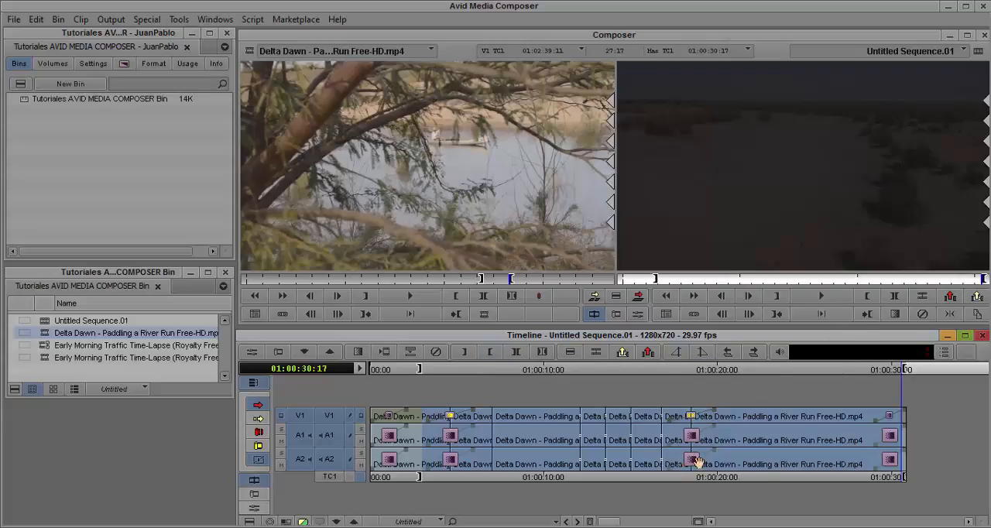
click(823, 315)
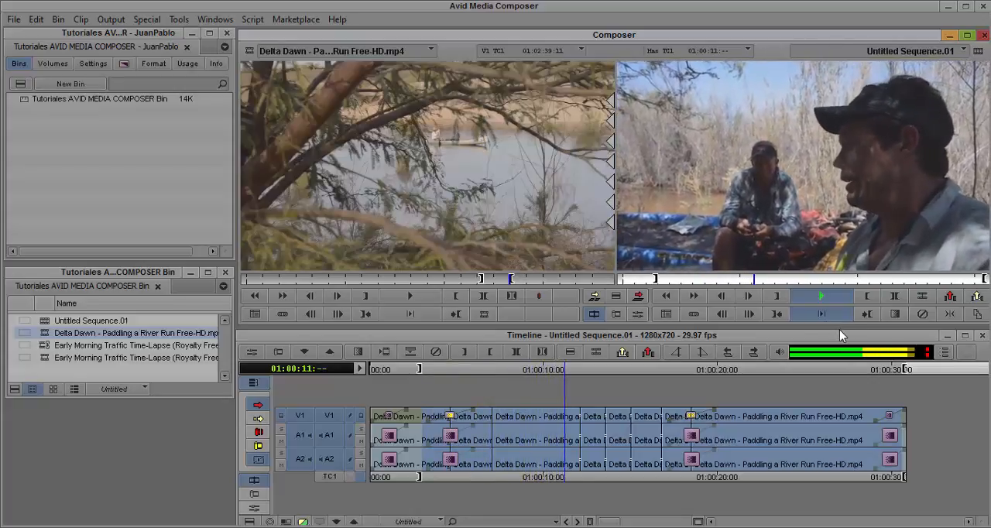
key(space)
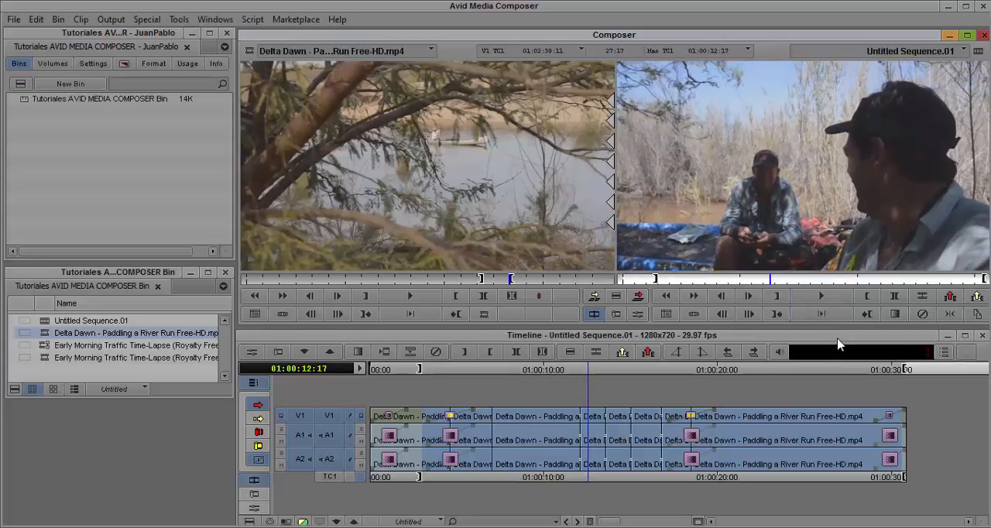